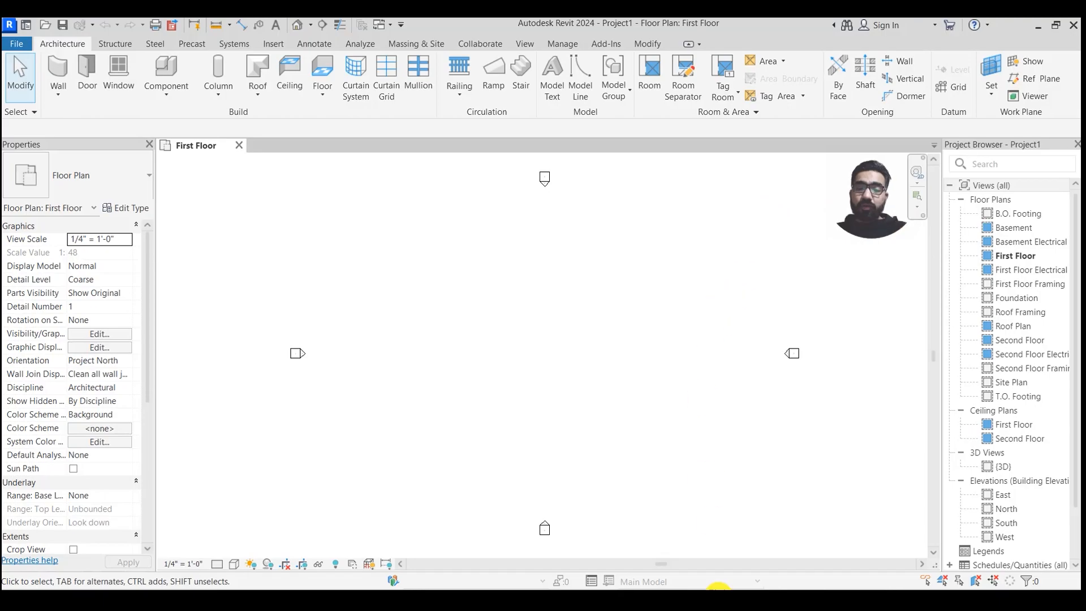
Examine the reference photo of the room's corner window, then return to the Revit floor plan
{"action": "left_click", "coordinate": [747, 517]}
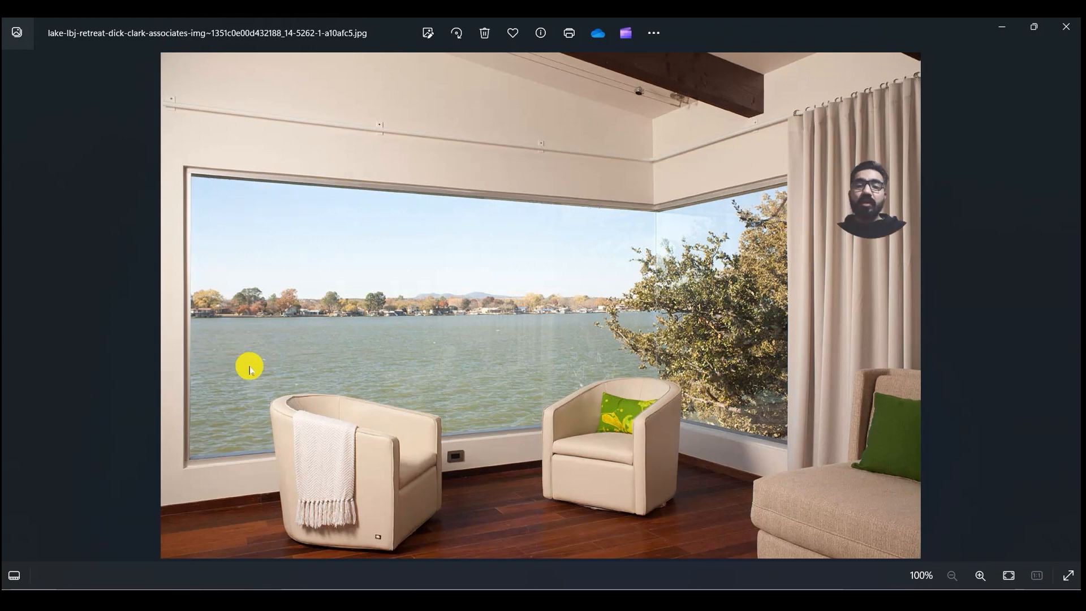
{"action": "left_click", "coordinate": [994, 32]}
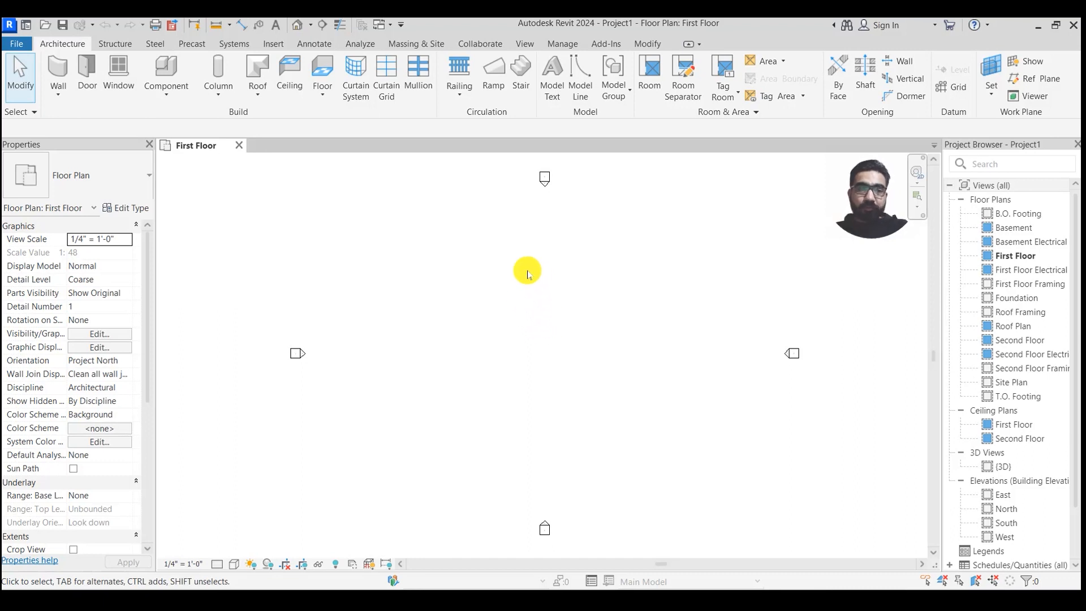
Draw a rectangle of Generic - 8" walls about 48'-6" by 30'-6" on the first floor, with their height reaching the Second Floor level
{"action": "key", "text": "w"}
{"action": "key", "text": "a"}
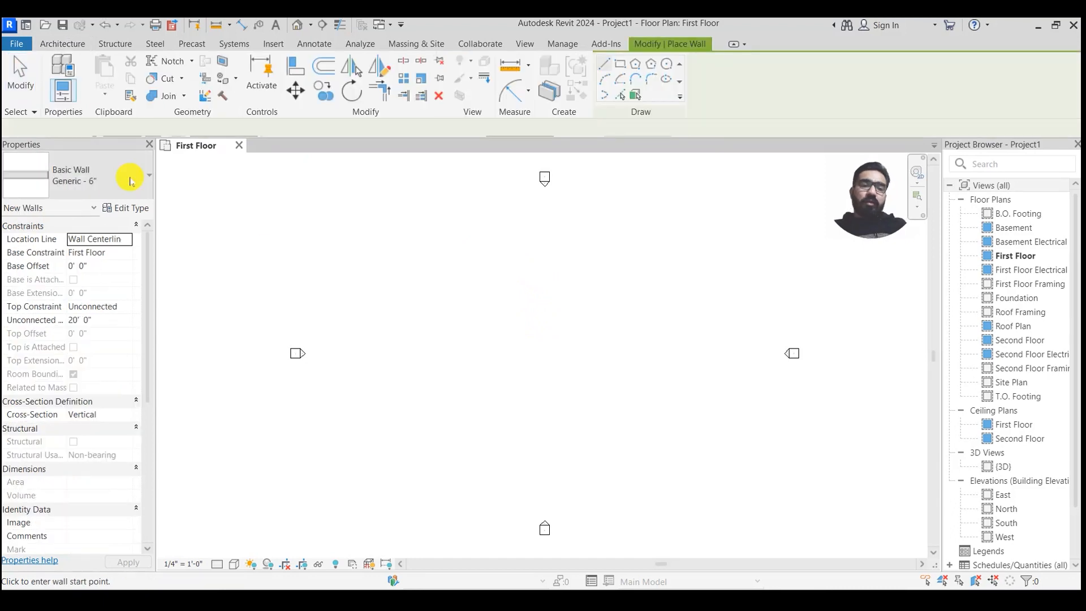
{"action": "left_click", "coordinate": [113, 183]}
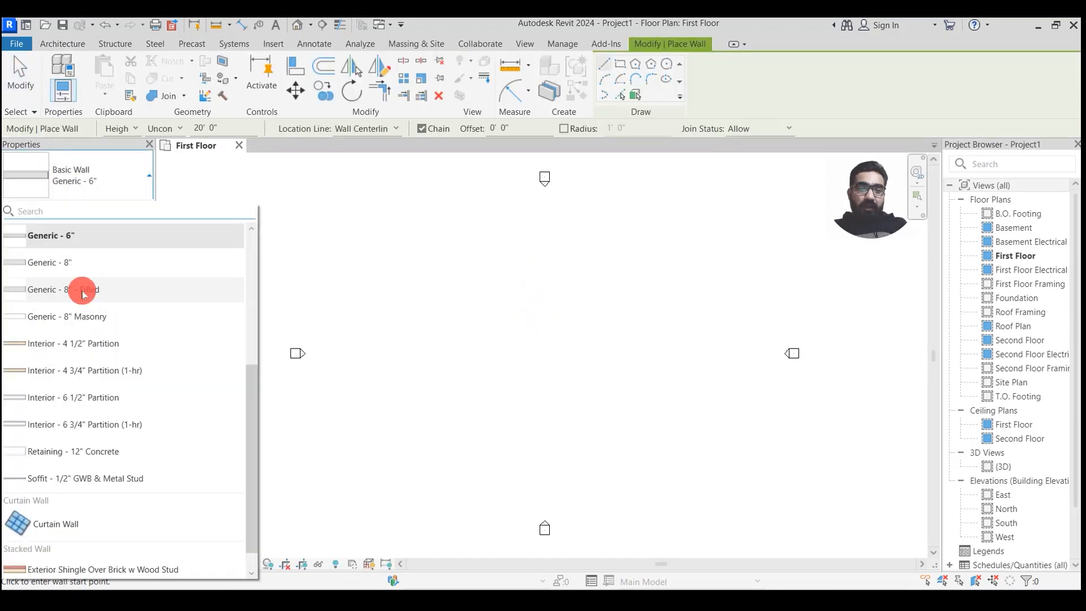
{"action": "left_click", "coordinate": [80, 264]}
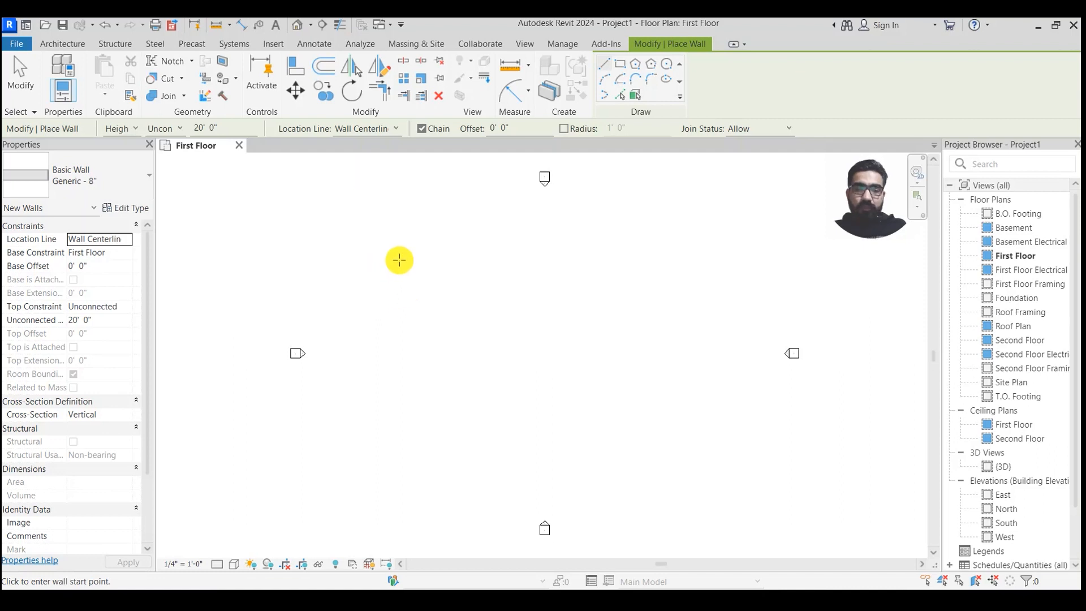
{"action": "left_click", "coordinate": [621, 68]}
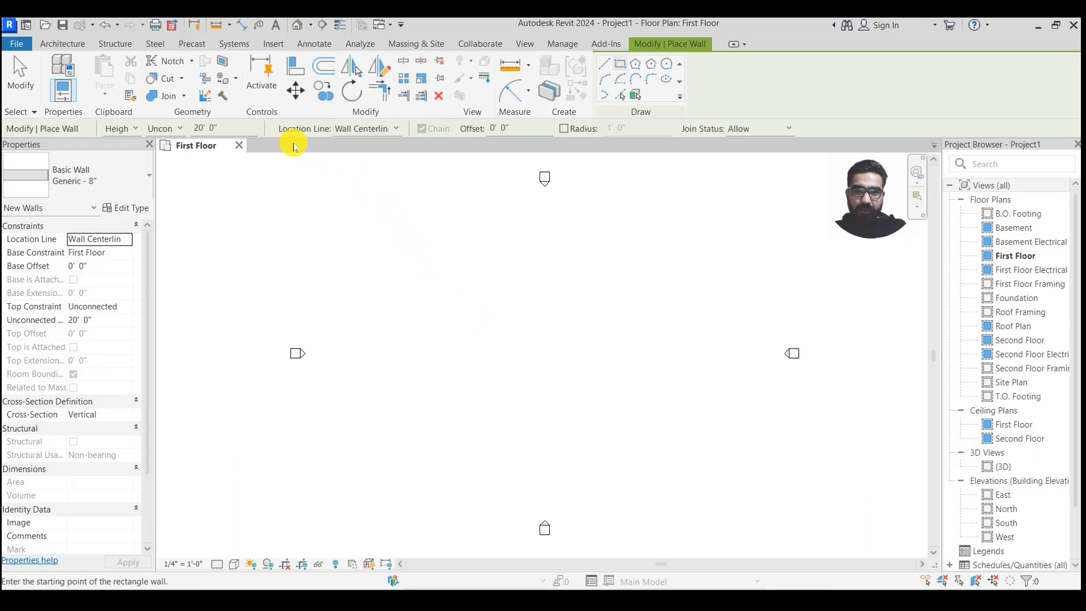
{"action": "left_click", "coordinate": [164, 129]}
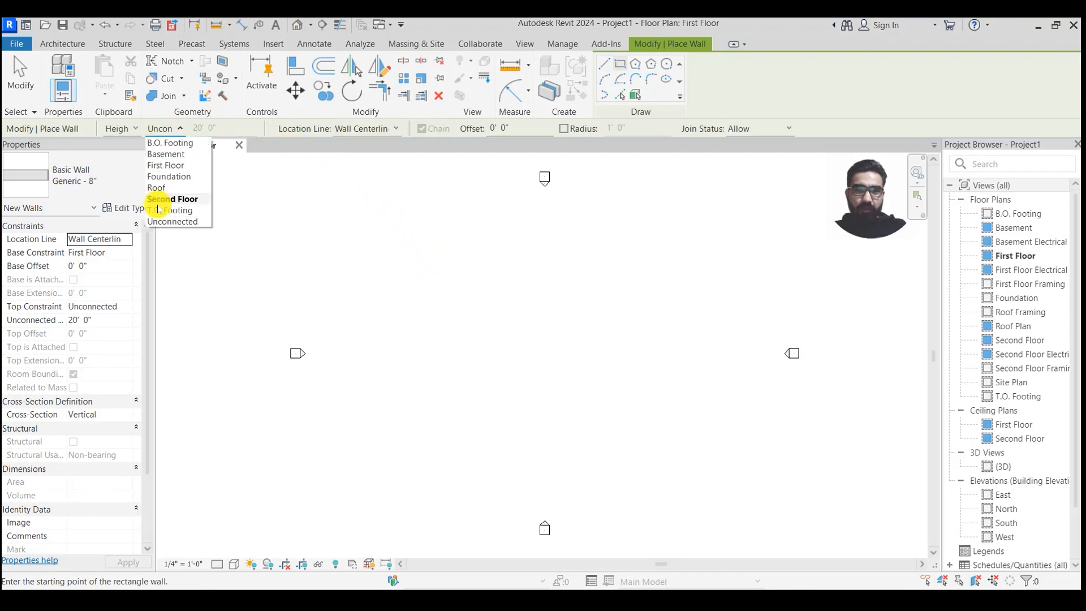
{"action": "left_click", "coordinate": [164, 194]}
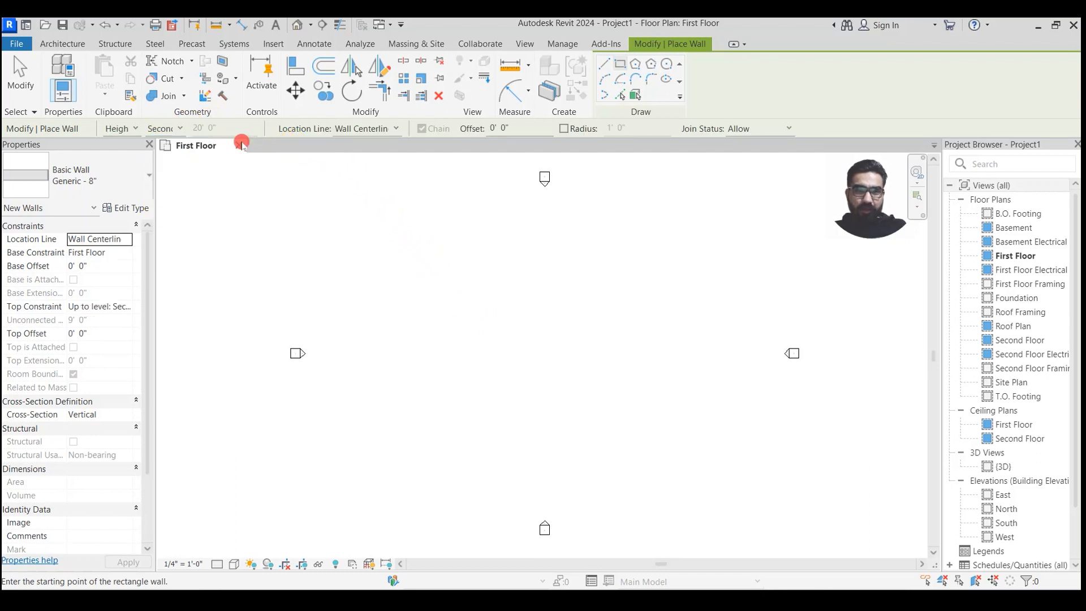
{"action": "left_click", "coordinate": [425, 266]}
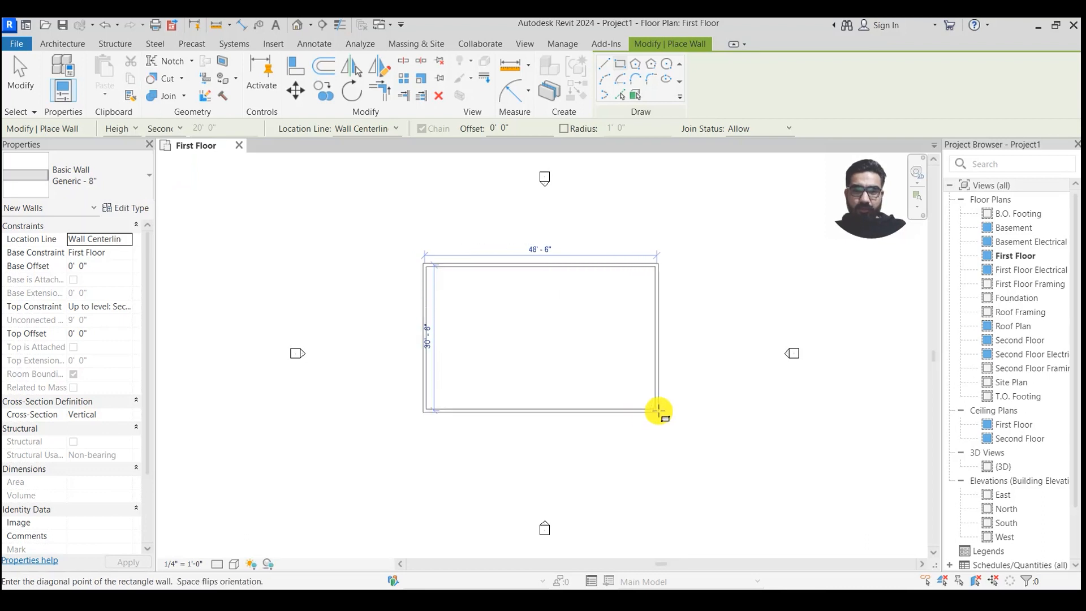
{"action": "left_click", "coordinate": [659, 411]}
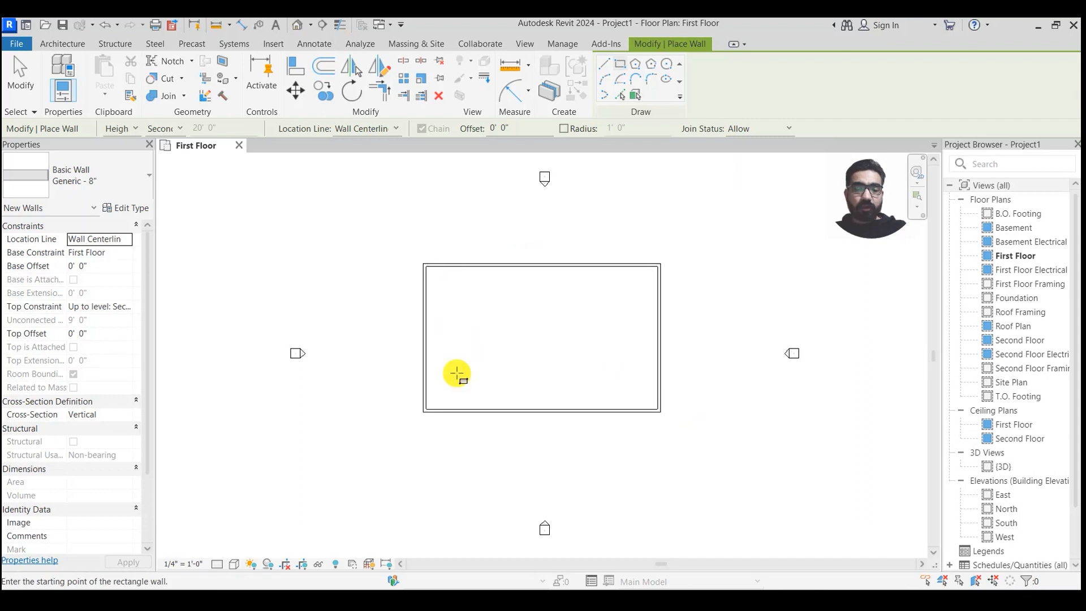
{"action": "key", "text": "Escape"}
{"action": "key", "text": "Escape"}
Check the walls in the North elevation and open the default 3D view
{"action": "scroll", "coordinate": [451, 354], "scroll_direction": "up", "scroll_amount": 1}
{"action": "scroll", "coordinate": [451, 353], "scroll_direction": "up", "scroll_amount": 1}
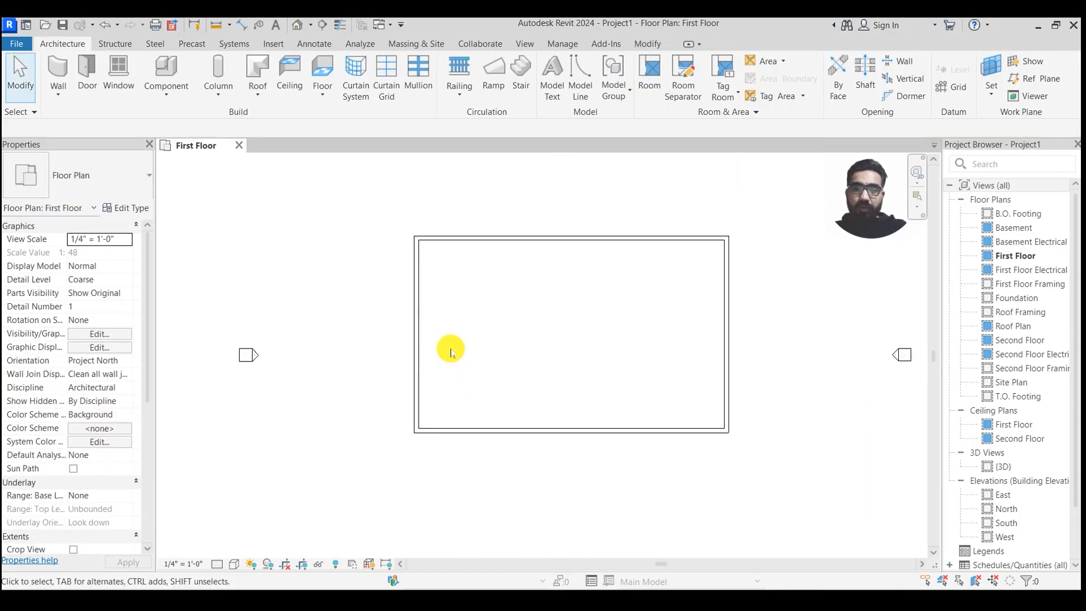
{"action": "double_click", "coordinate": [1007, 509]}
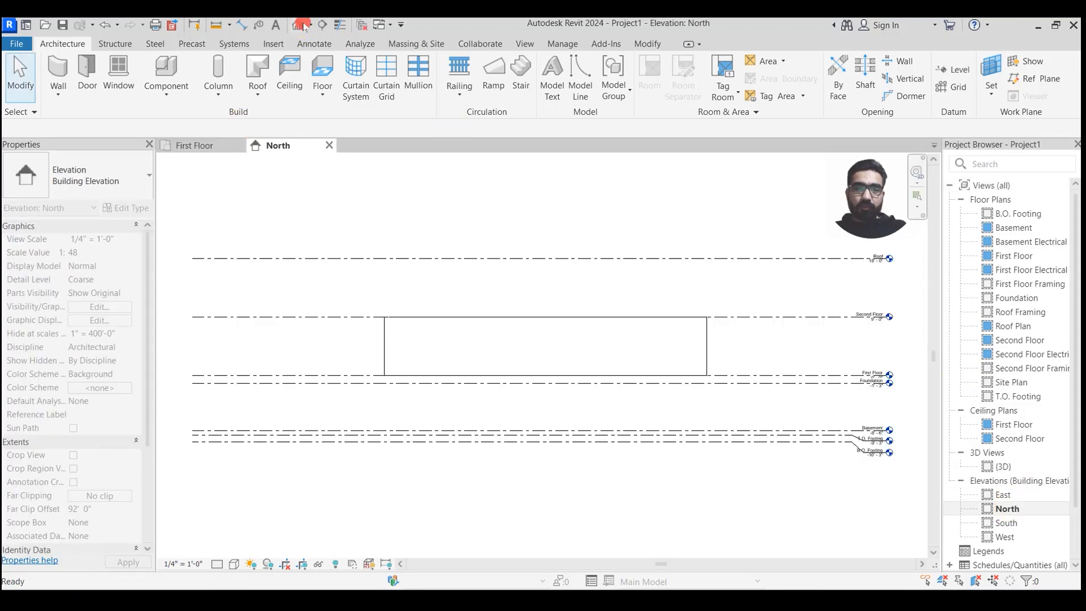
{"action": "left_click", "coordinate": [304, 26]}
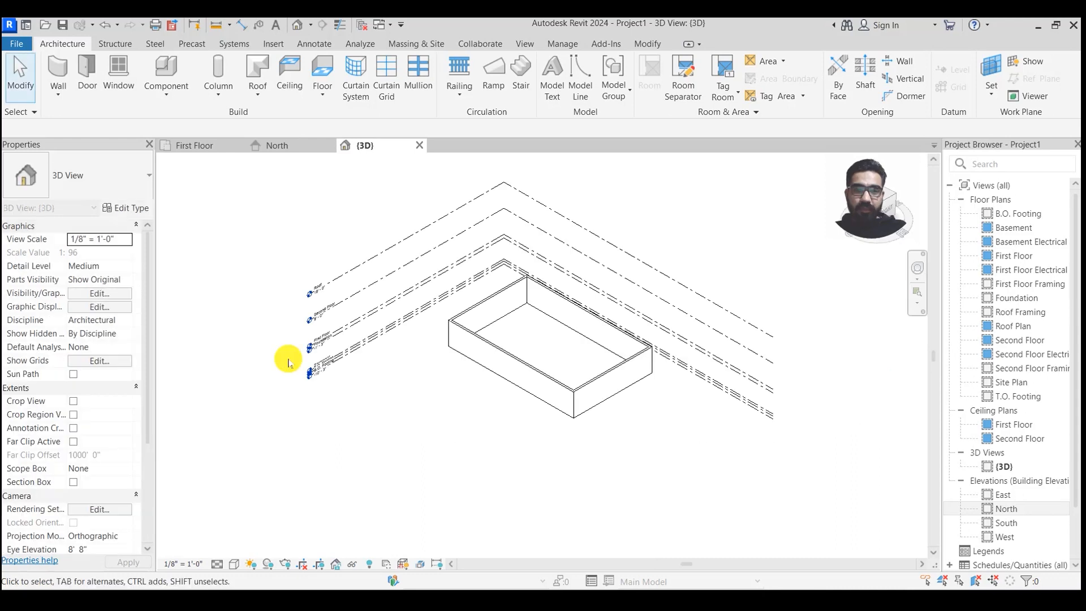
Give the 3D view a visual style with shaded surfaces and hide the whole Levels category in it
{"action": "left_click", "coordinate": [234, 564]}
{"action": "left_click", "coordinate": [254, 549]}
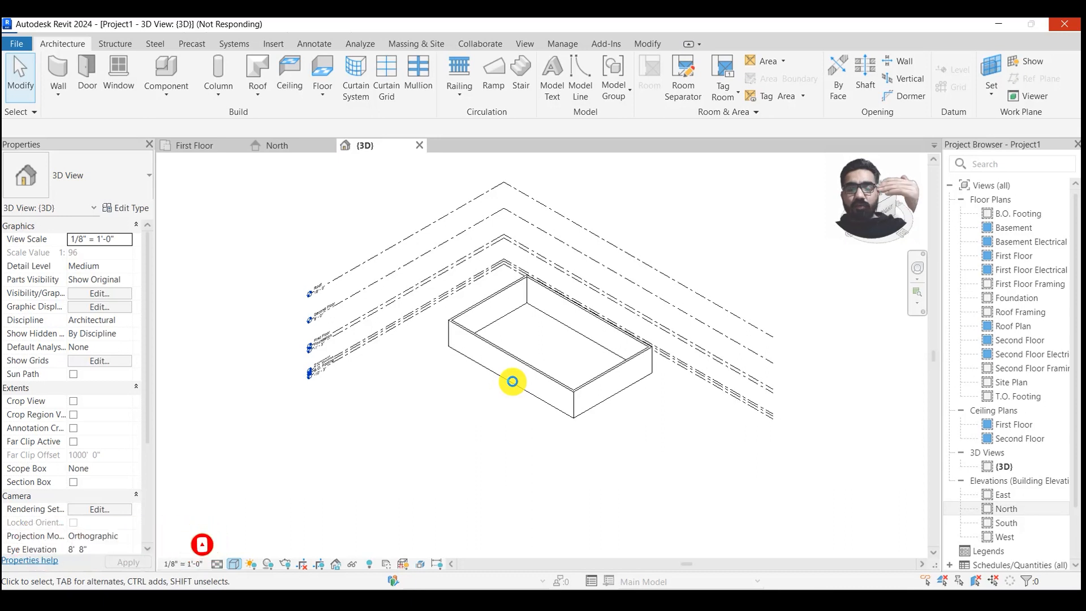
{"action": "middle_click_drag", "start_coordinate": [467, 328], "coordinate": [315, 265], "text": "shift"}
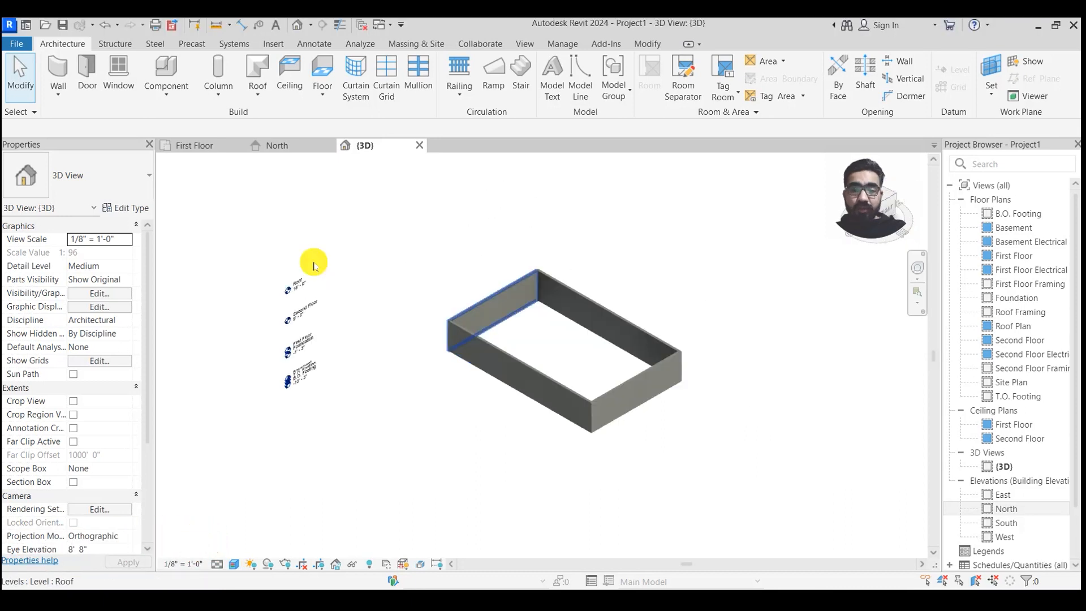
{"action": "left_click", "coordinate": [317, 300]}
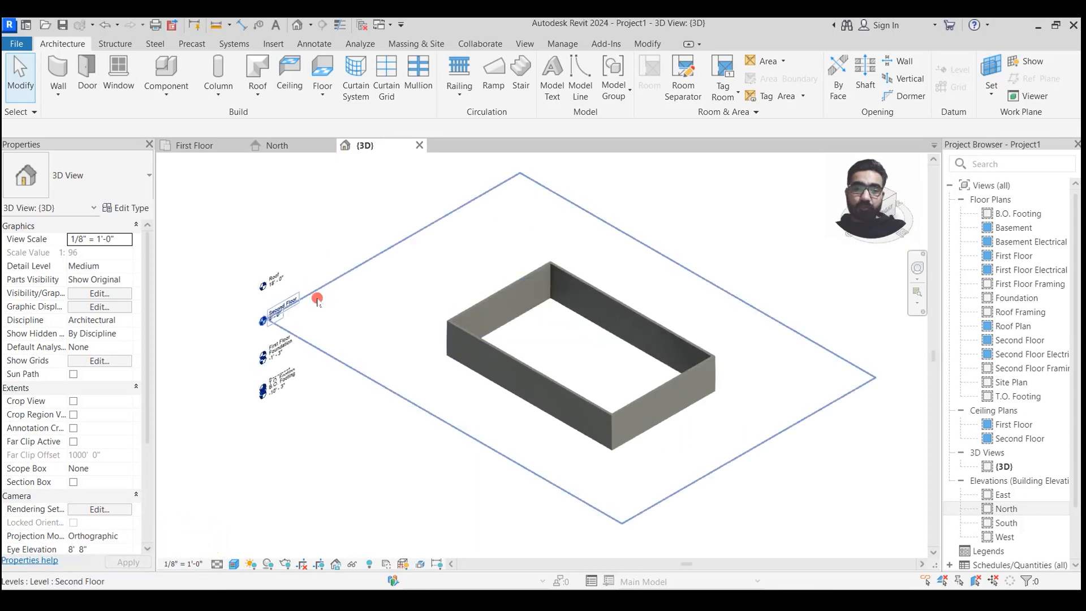
{"action": "right_click", "coordinate": [317, 299]}
{"action": "mouse_move", "coordinate": [439, 277]}
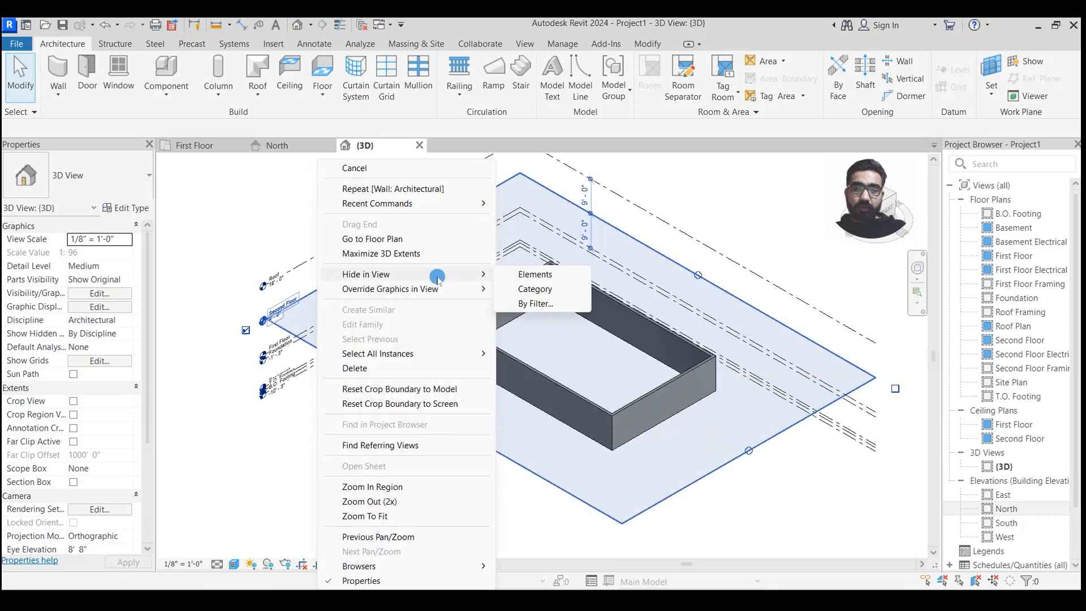
{"action": "left_click", "coordinate": [520, 291]}
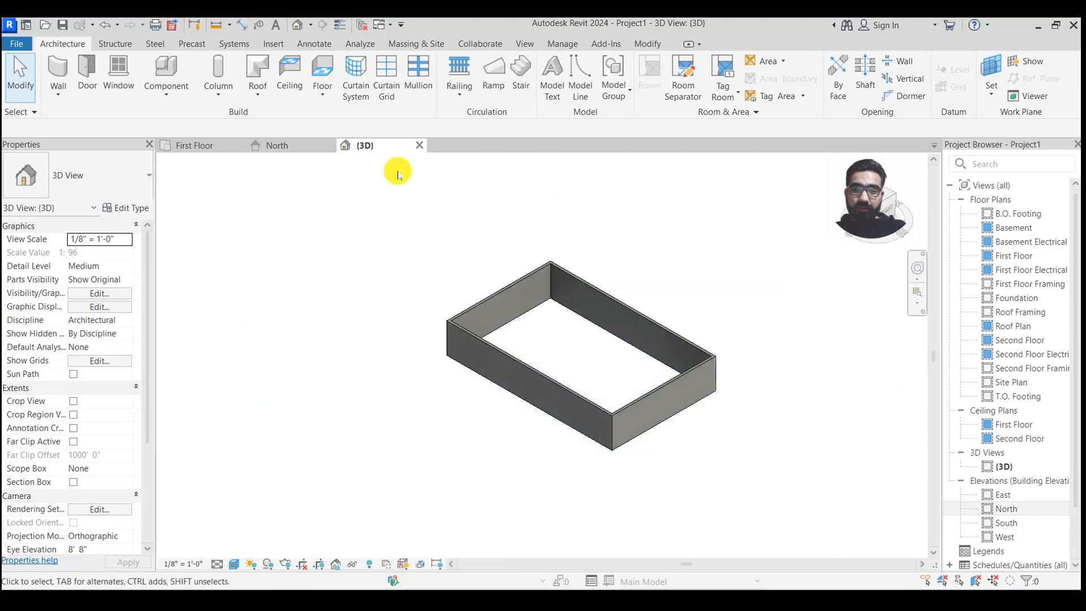
In the First Floor plan, sketch a horizontal reference plane across the west wall and a vertical one across the south wall
{"action": "left_click", "coordinate": [266, 148]}
{"action": "left_click", "coordinate": [206, 146]}
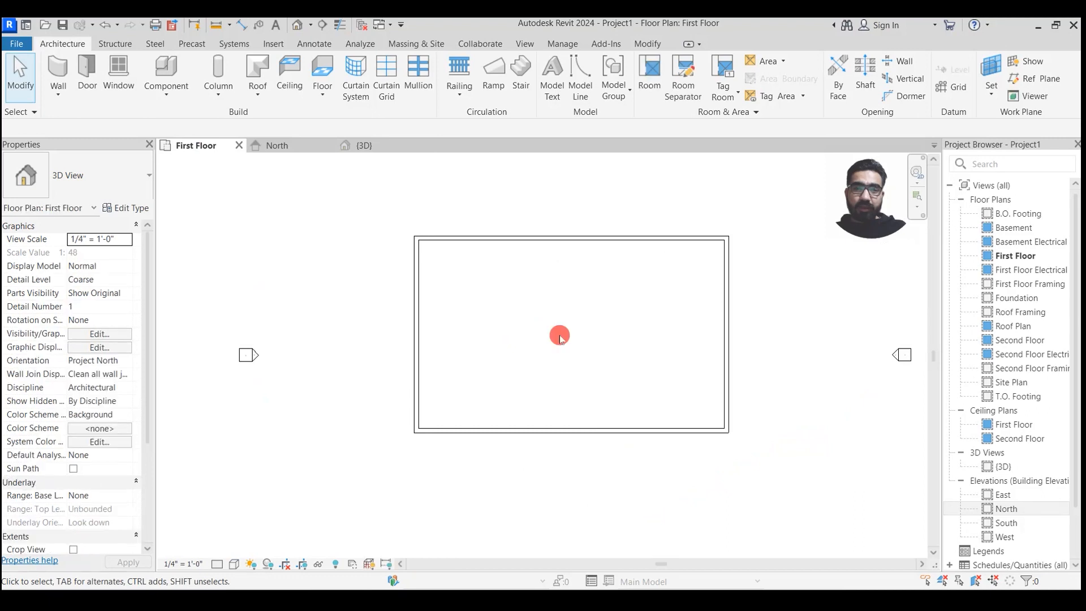
{"action": "scroll", "coordinate": [561, 335], "scroll_direction": "up", "scroll_amount": 1}
{"action": "scroll", "coordinate": [509, 294], "scroll_direction": "up", "scroll_amount": 1}
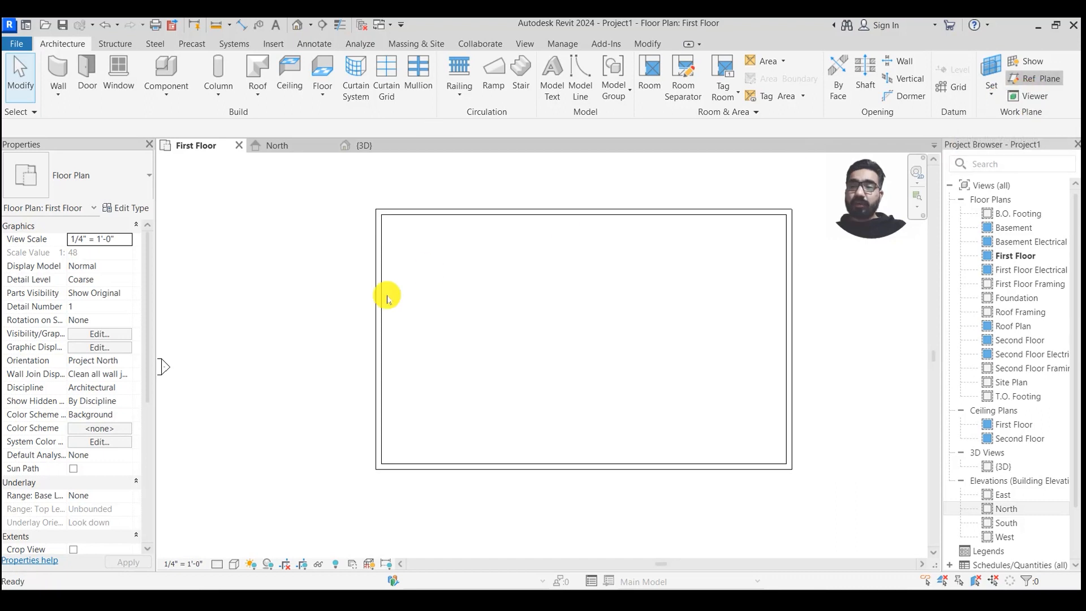
{"action": "left_click", "coordinate": [335, 388]}
{"action": "left_click", "coordinate": [432, 386]}
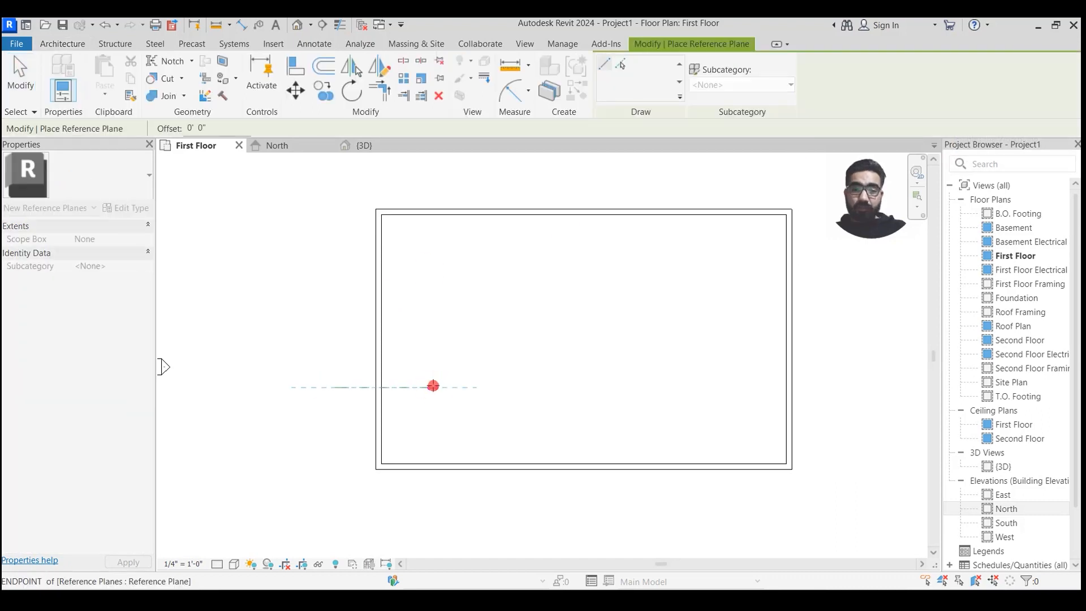
{"action": "left_click", "coordinate": [493, 417]}
{"action": "left_click", "coordinate": [494, 520]}
{"action": "key", "text": "Escape"}
{"action": "key", "text": "Escape"}
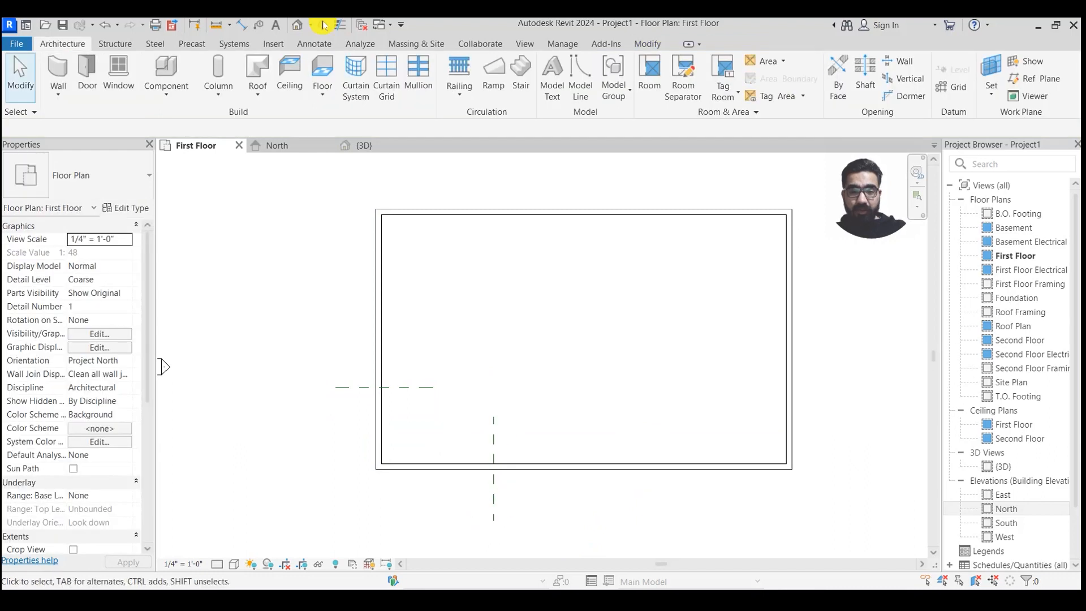
Set temporary dimensions to measure from Faces for walls and from Openings for doors and windows
{"action": "left_click", "coordinate": [395, 386]}
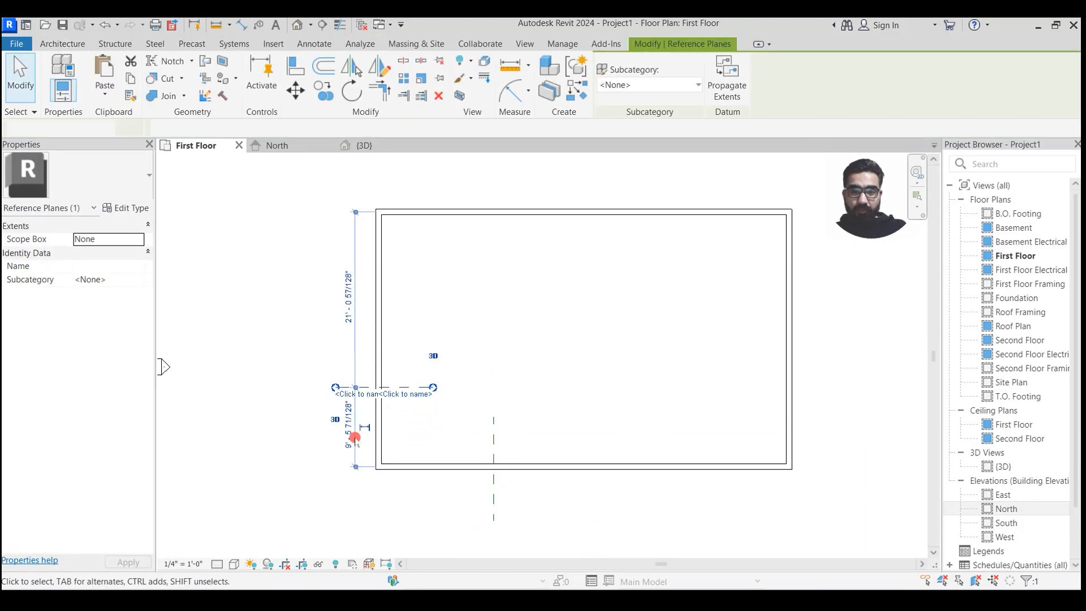
{"action": "left_click_drag", "start_coordinate": [355, 467], "coordinate": [395, 473]}
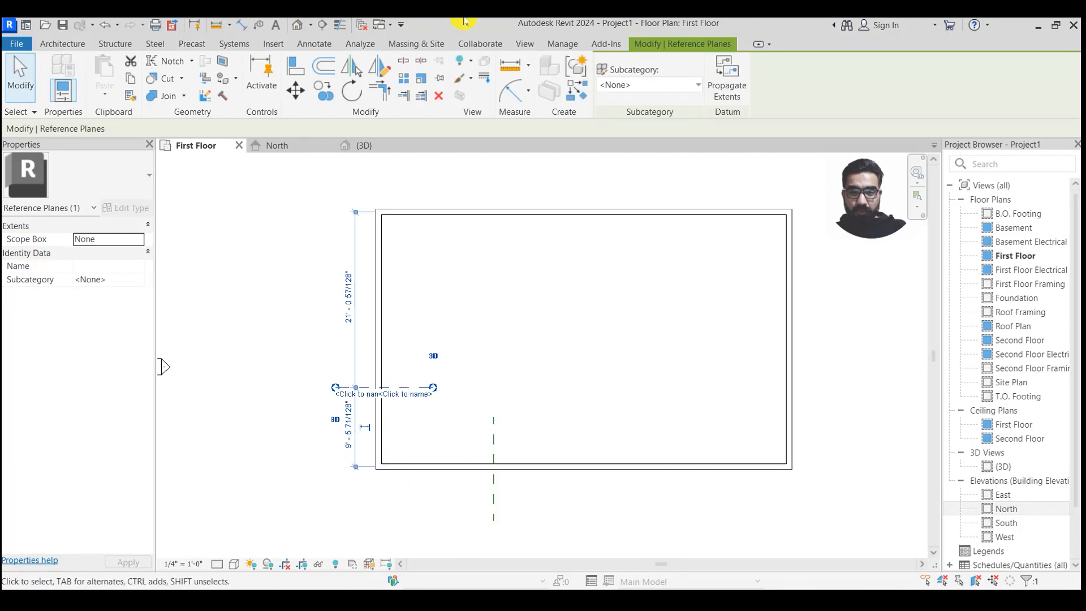
{"action": "left_click", "coordinate": [568, 44]}
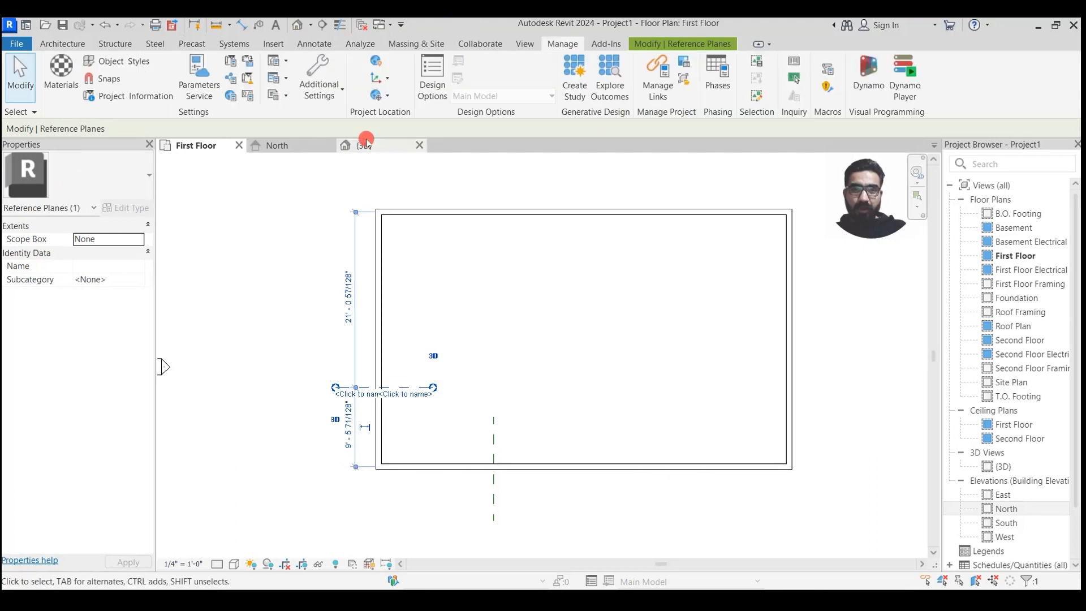
{"action": "left_click", "coordinate": [338, 105]}
{"action": "left_click", "coordinate": [399, 272]}
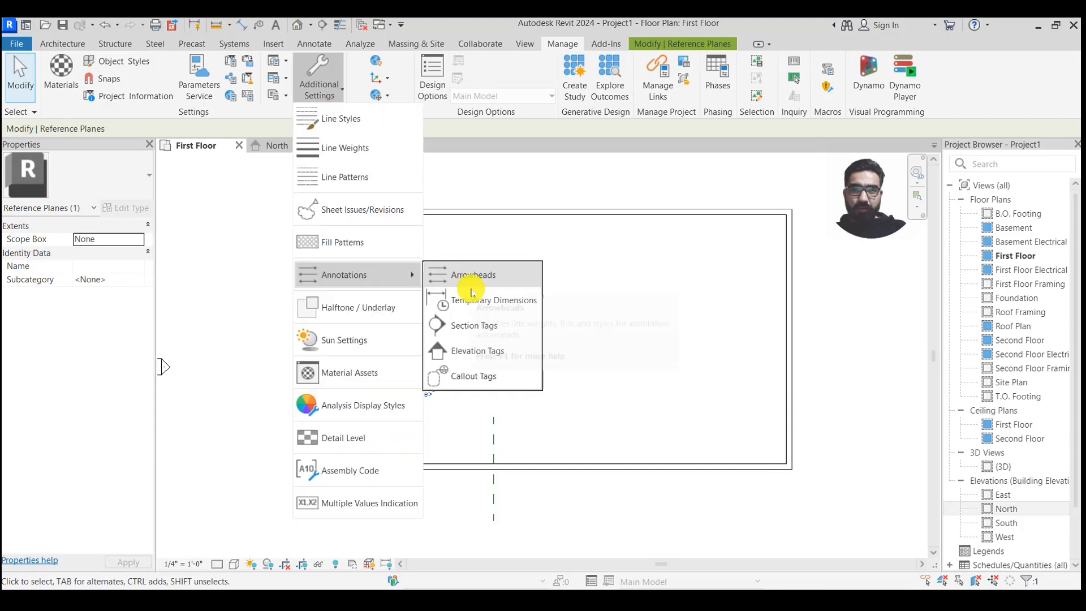
{"action": "left_click", "coordinate": [490, 285]}
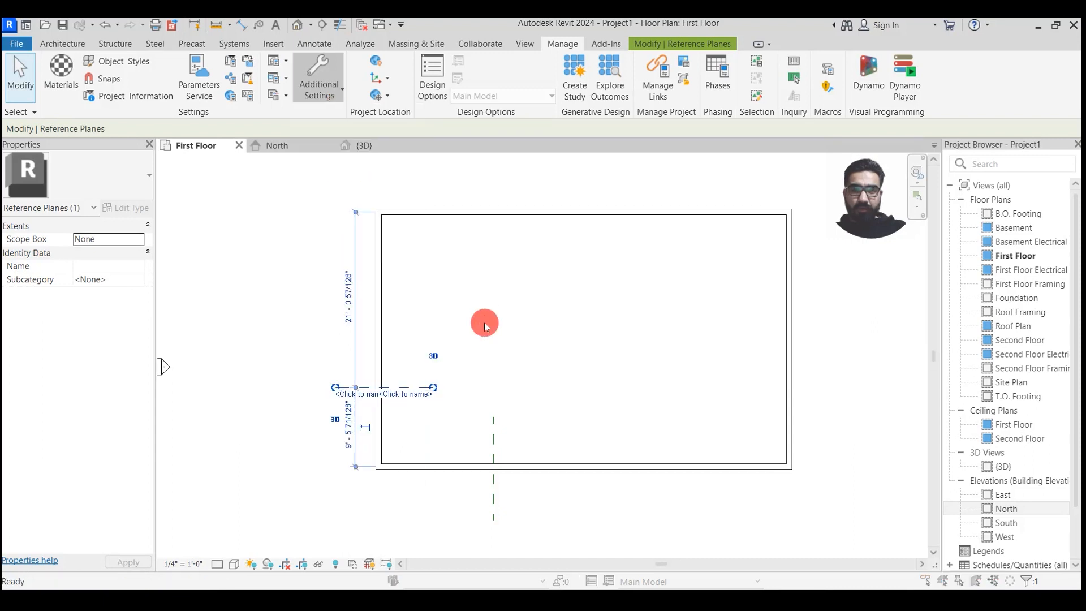
{"action": "left_click_drag", "start_coordinate": [552, 278], "coordinate": [557, 294]}
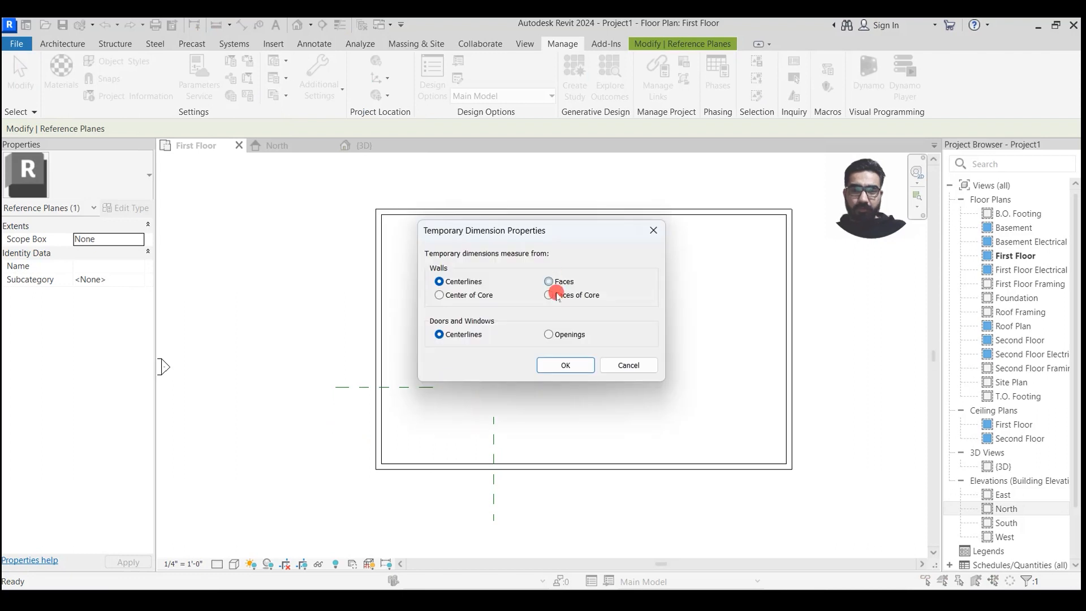
{"action": "left_click", "coordinate": [549, 335]}
{"action": "left_click", "coordinate": [553, 366]}
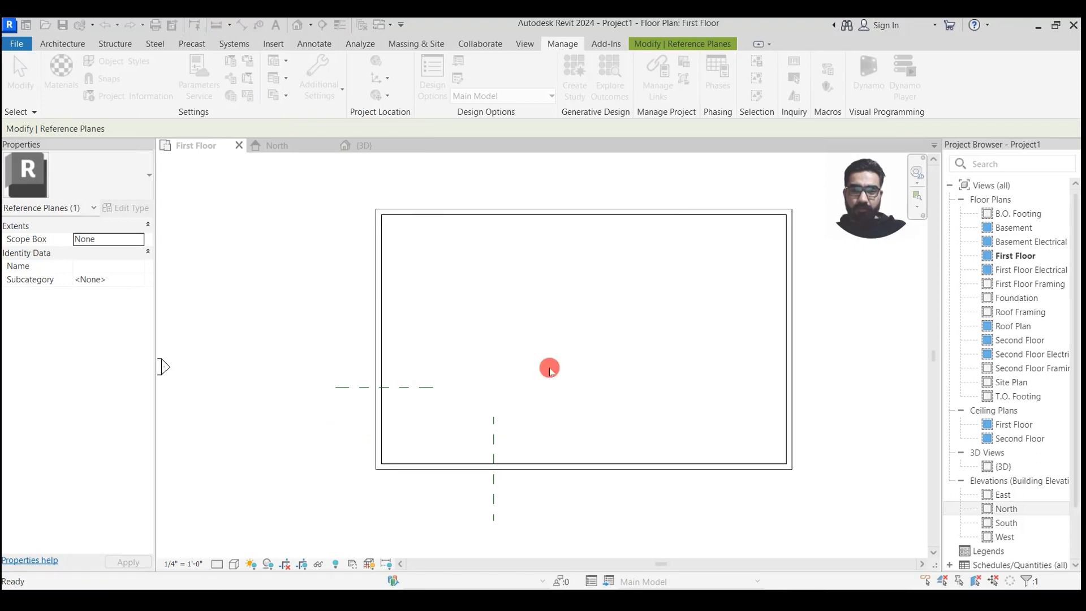
Position the horizontal reference plane 6' from the outer face of the south wall
{"action": "left_click", "coordinate": [359, 388]}
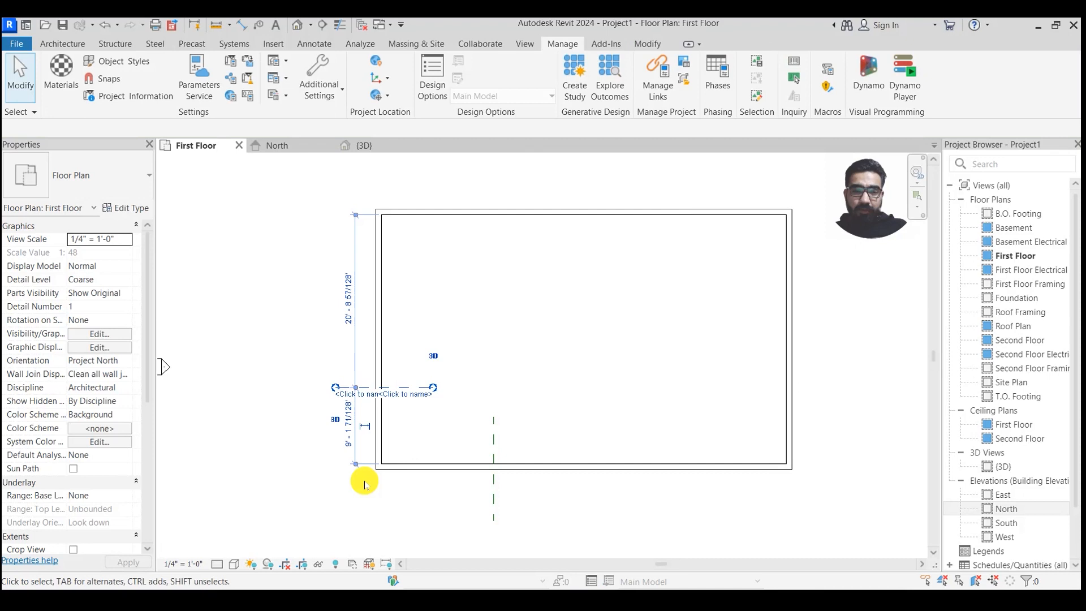
{"action": "left_click", "coordinate": [365, 483]}
{"action": "scroll", "coordinate": [362, 478], "scroll_direction": "up", "scroll_amount": 4}
{"action": "left_click_drag", "start_coordinate": [348, 451], "coordinate": [421, 461]}
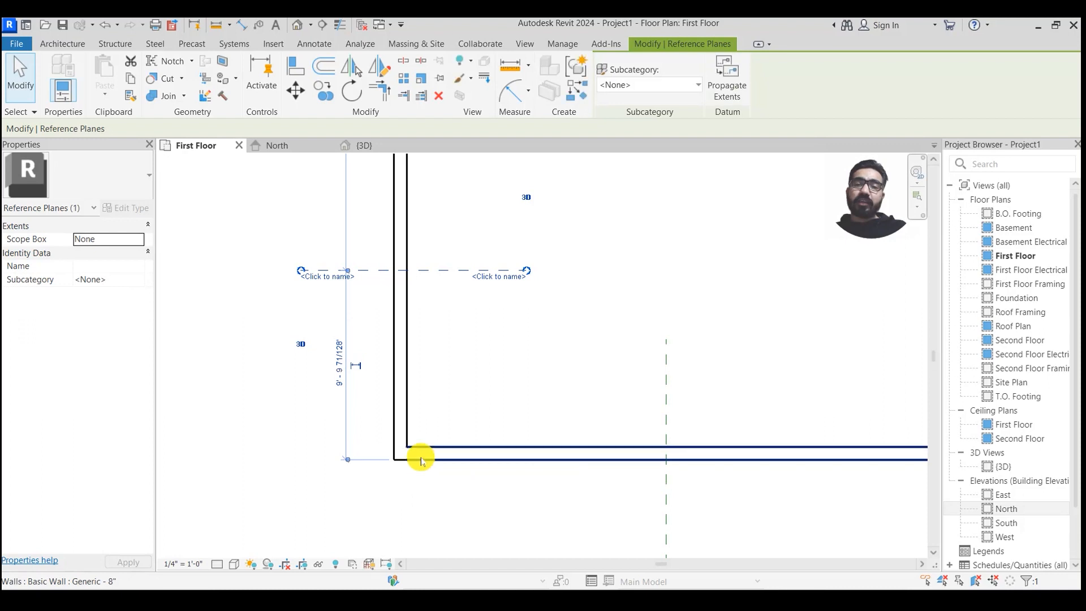
{"action": "left_click", "coordinate": [339, 361]}
{"action": "type", "text": "6"}
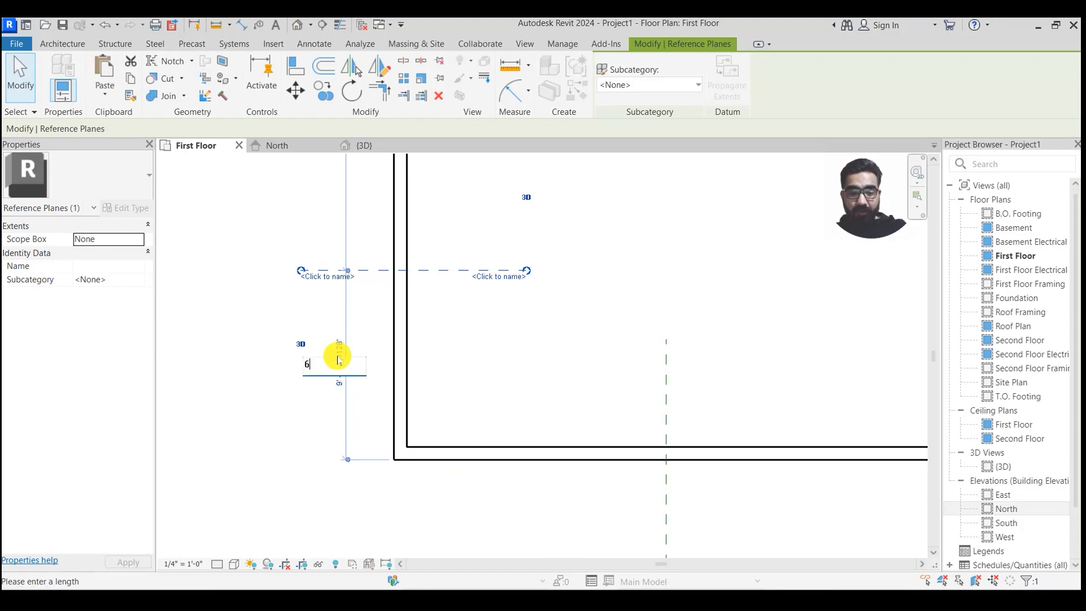
{"action": "key", "text": "Return"}
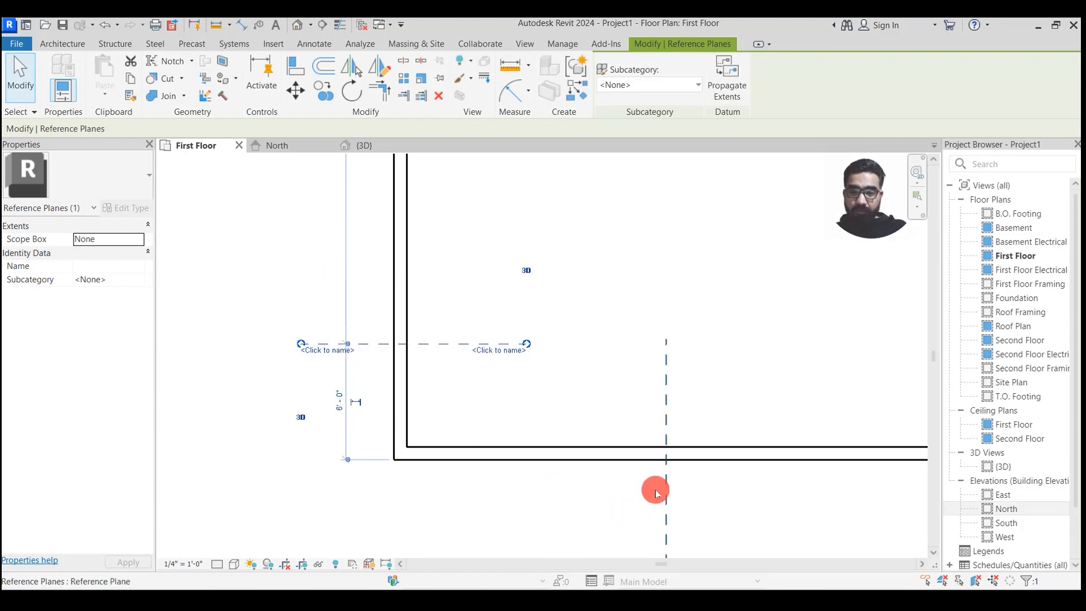
Position the vertical reference plane 6' from the outer face of the west wall
{"action": "left_click", "coordinate": [656, 493]}
{"action": "left_click", "coordinate": [395, 390]}
{"action": "left_click", "coordinate": [526, 376]}
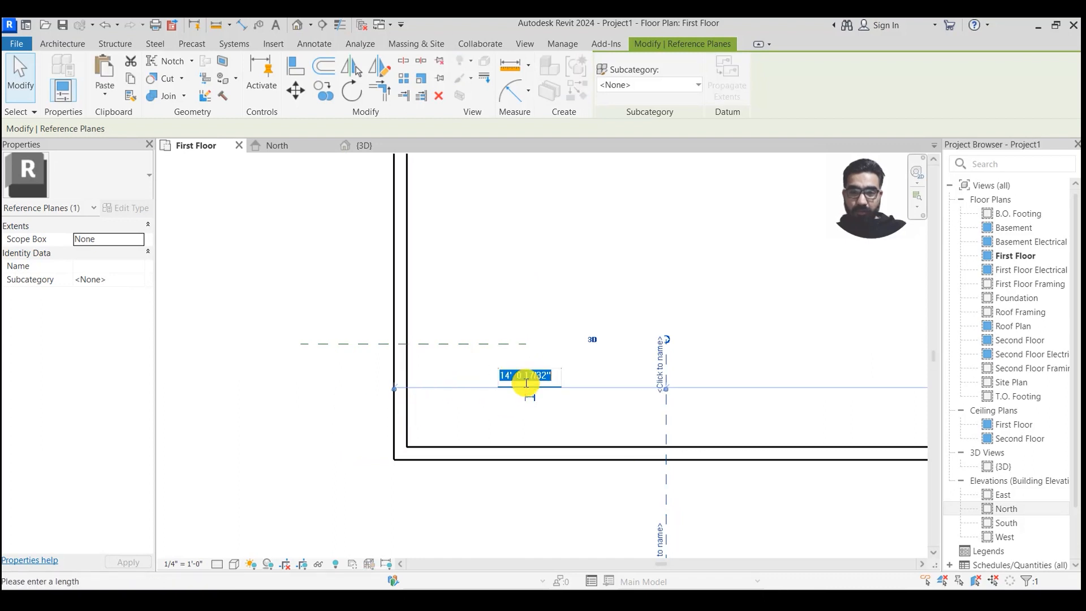
{"action": "type", "text": "6"}
{"action": "key", "text": "Return"}
{"action": "left_click", "coordinate": [519, 403]}
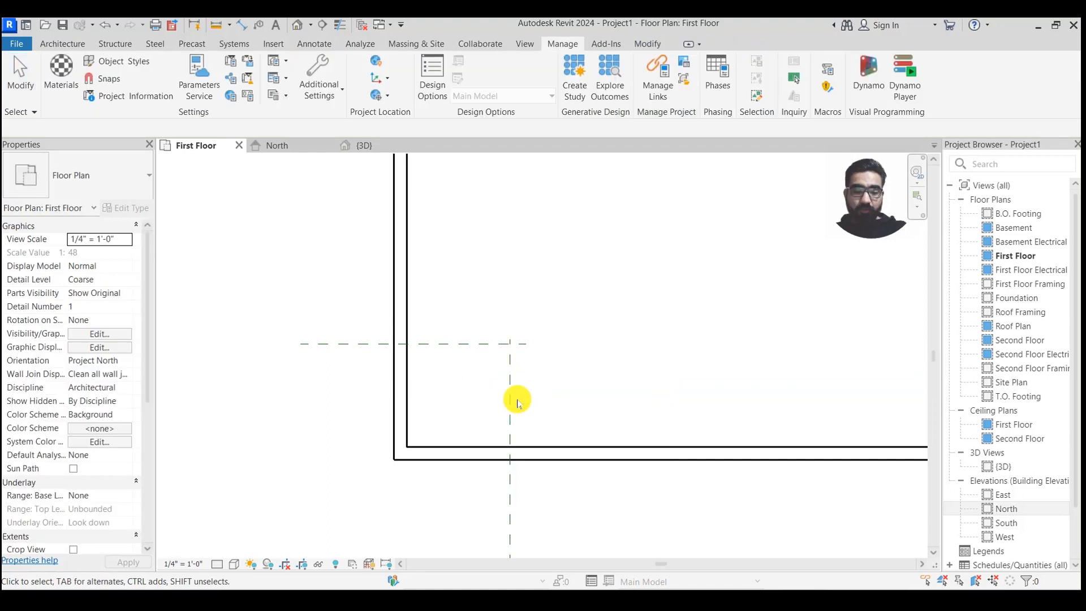
Cut a rectangular wall opening about 6'-9" long in the west wall, from near the horizontal reference plane to past the southwest corner
{"action": "left_click", "coordinate": [63, 45]}
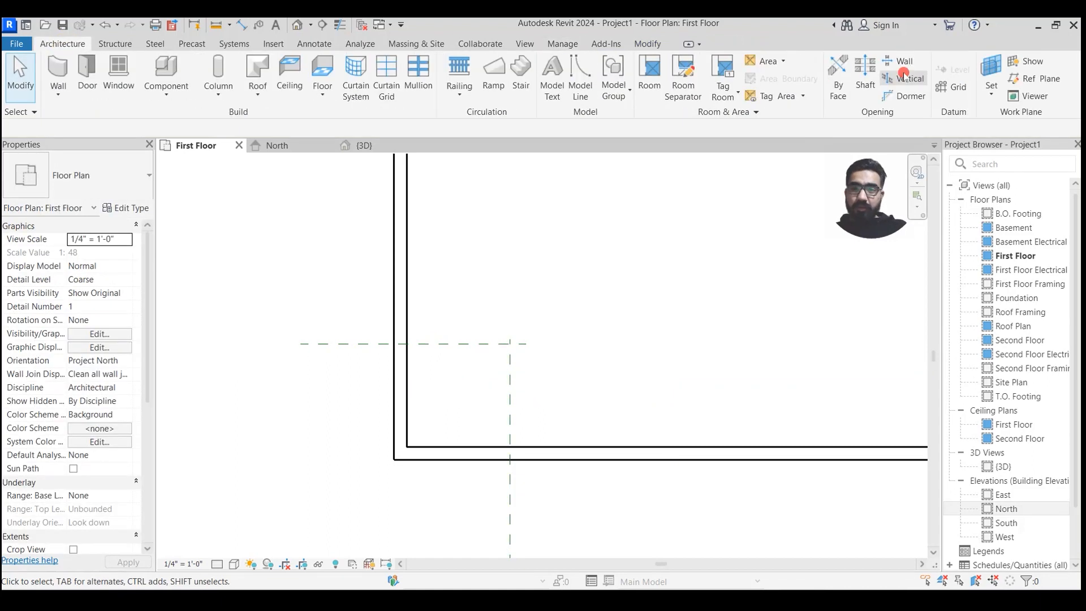
{"action": "left_click", "coordinate": [899, 61]}
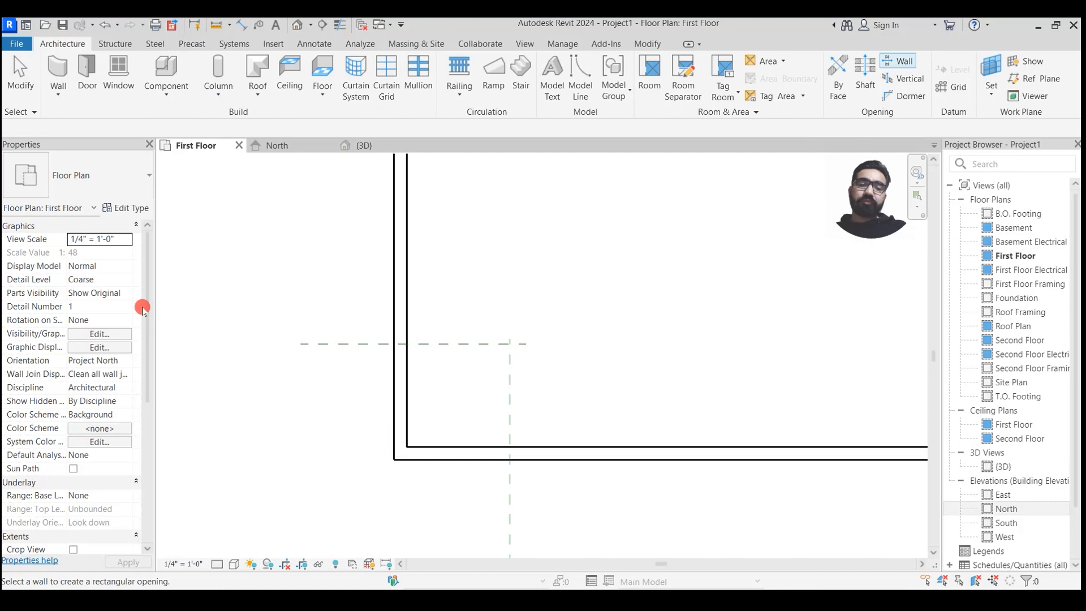
{"action": "left_click", "coordinate": [395, 355]}
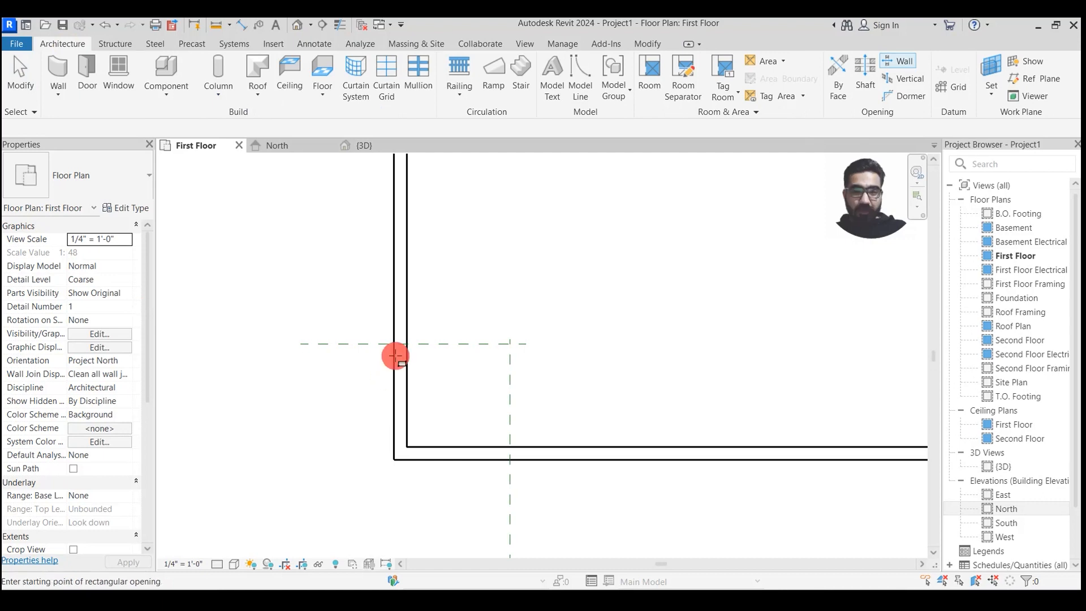
{"action": "left_click", "coordinate": [395, 355]}
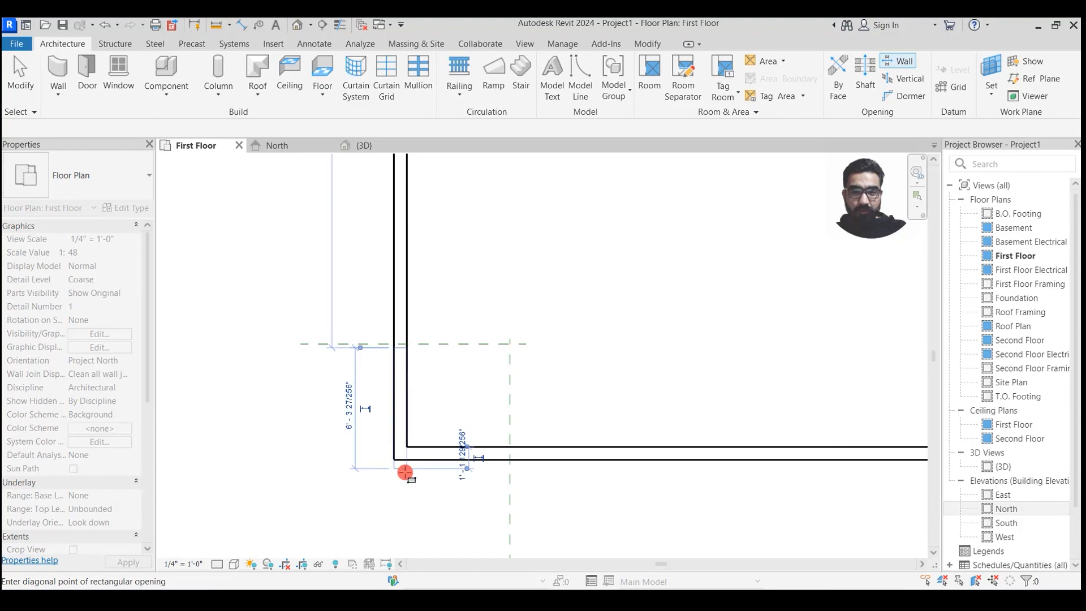
{"action": "left_click", "coordinate": [405, 472]}
{"action": "key", "text": "Escape"}
Set the west wall opening's base offset to 1' 0" and check the opening in the 3D view
{"action": "left_click", "coordinate": [395, 381]}
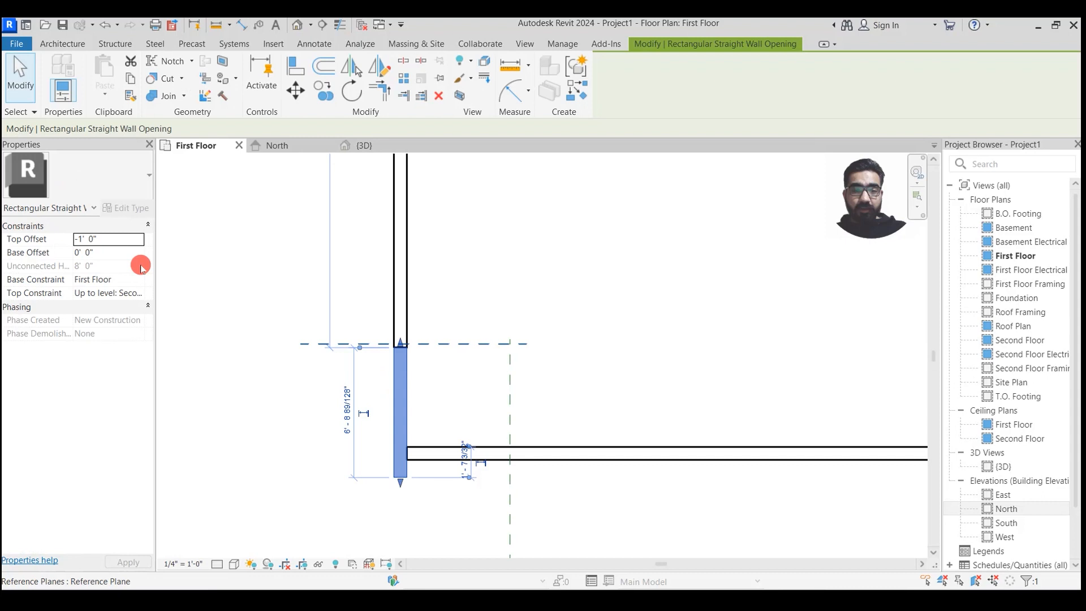
{"action": "left_click", "coordinate": [80, 253]}
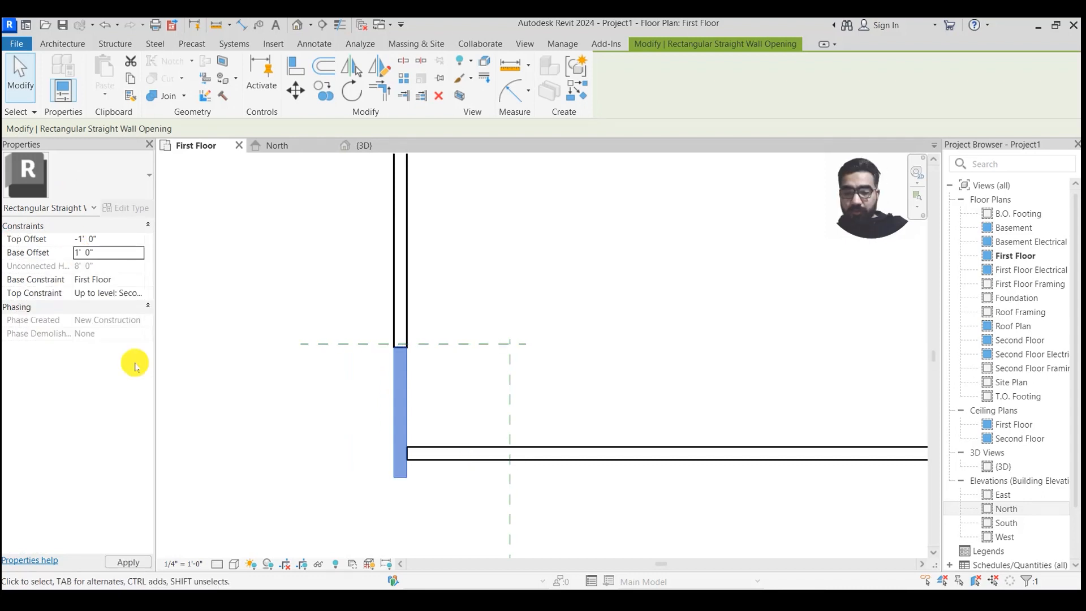
{"action": "left_click", "coordinate": [365, 147]}
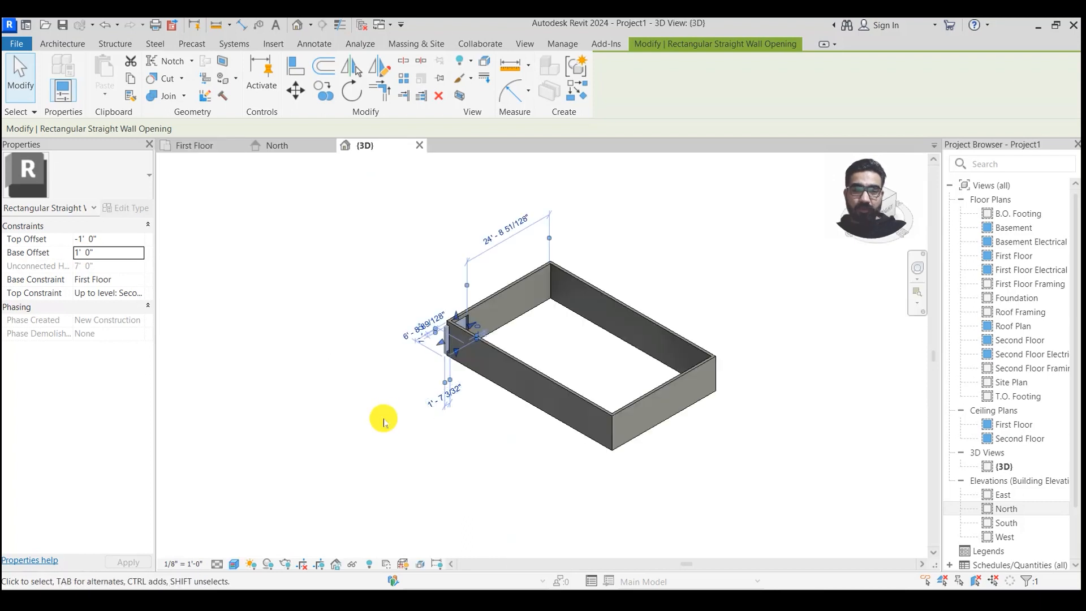
{"action": "middle_click_drag", "start_coordinate": [384, 423], "coordinate": [465, 363], "text": "shift"}
{"action": "key", "text": "Escape"}
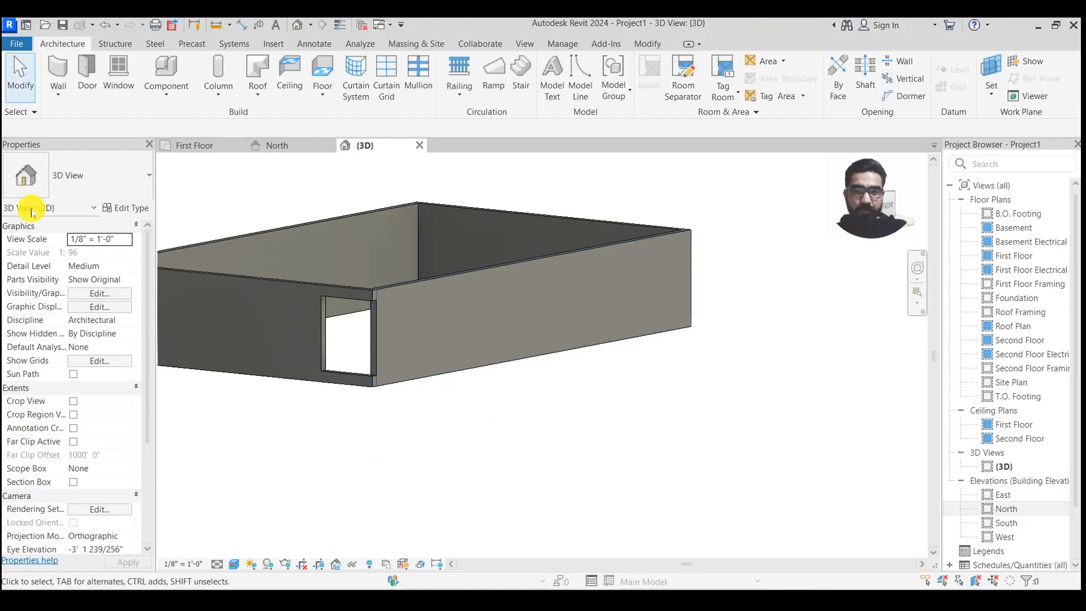
In the First Floor plan, cut a rectangular opening about 6'-4 1/2" long in the south wall, from near the vertical reference plane past the corner
{"action": "left_click", "coordinate": [225, 146]}
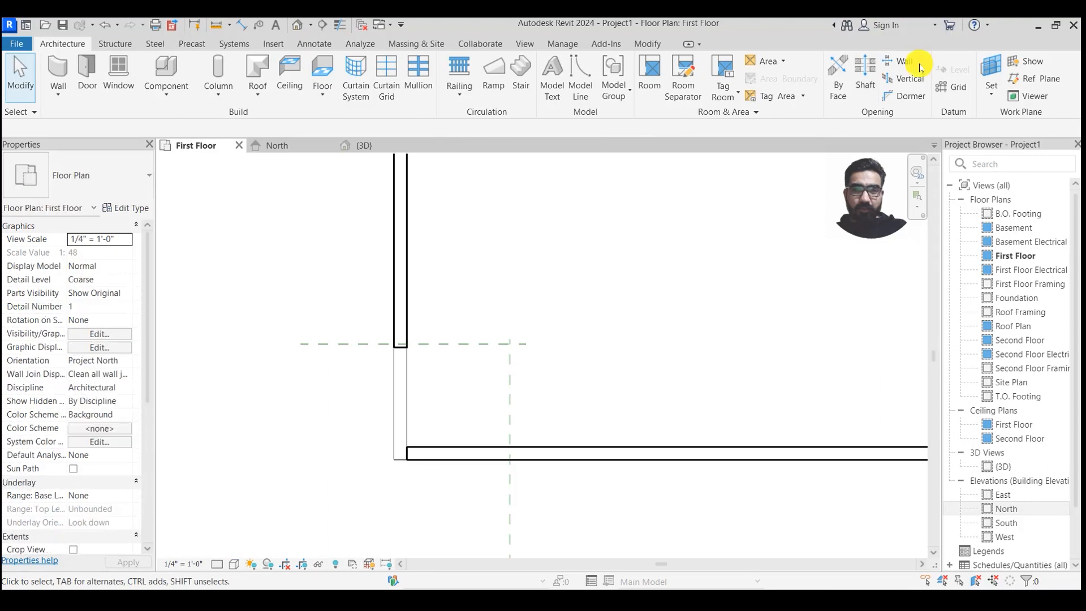
{"action": "left_click", "coordinate": [902, 64]}
{"action": "scroll", "coordinate": [501, 450], "scroll_direction": "up", "scroll_amount": 2}
{"action": "left_click", "coordinate": [508, 444]}
{"action": "left_click", "coordinate": [505, 447]}
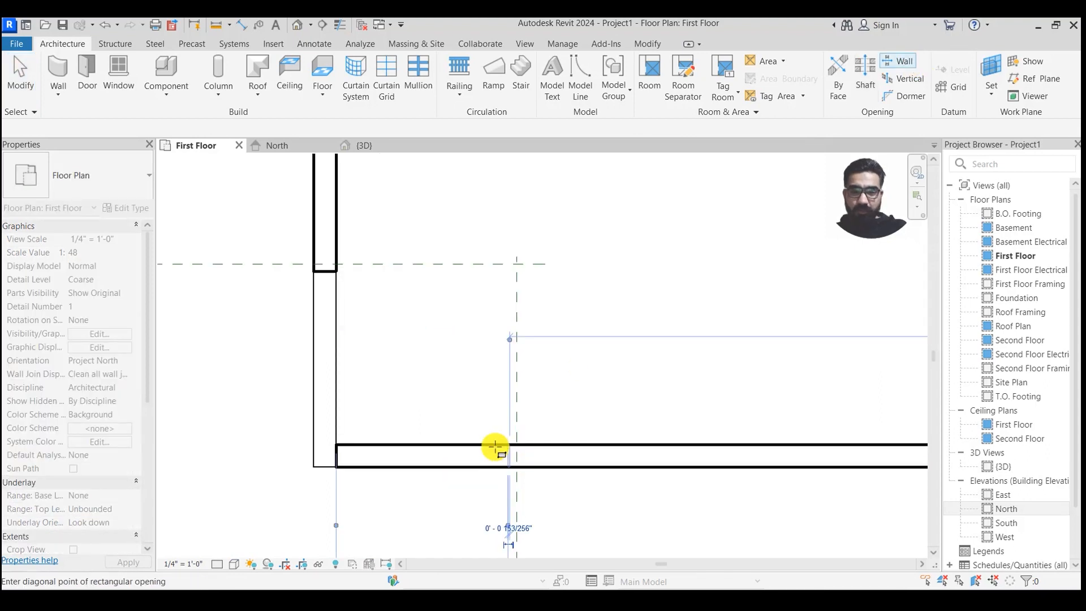
{"action": "left_click", "coordinate": [292, 459]}
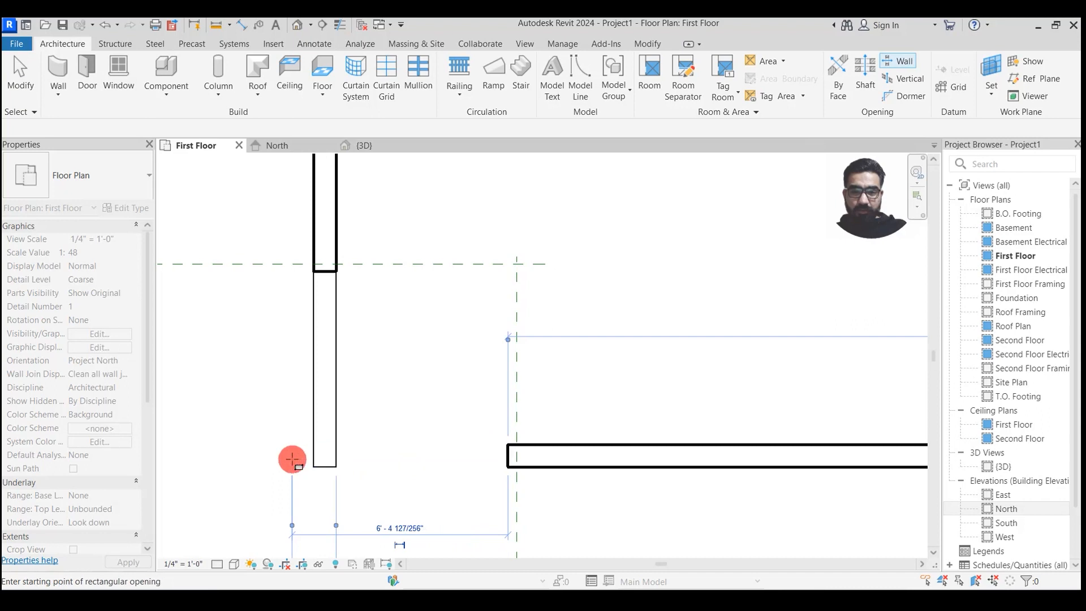
{"action": "key", "text": "Escape"}
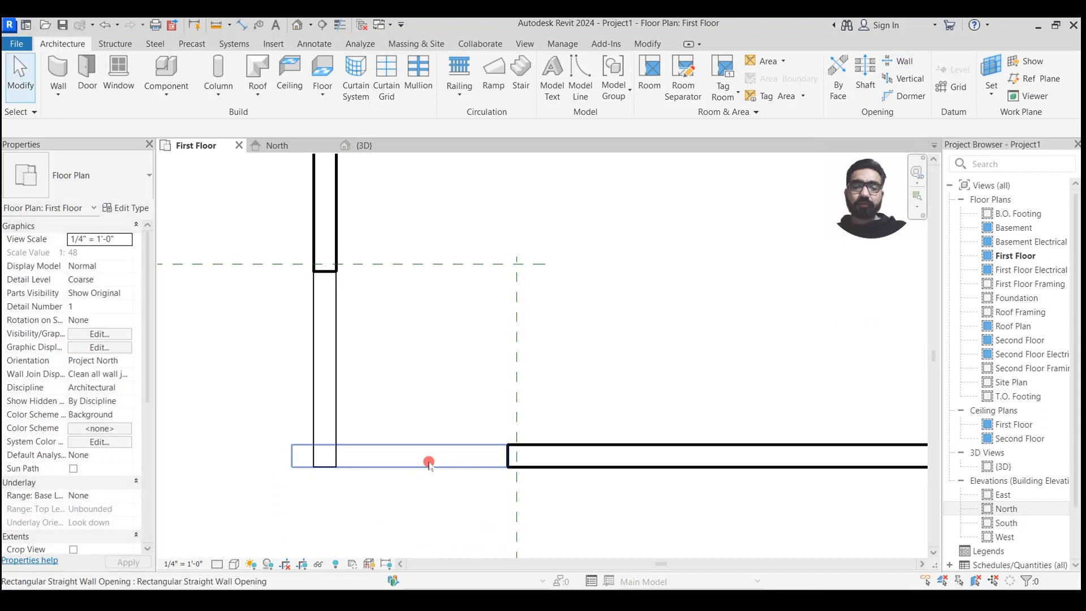
Set the south wall opening's base offset to 1' 0"
{"action": "left_click", "coordinate": [429, 462]}
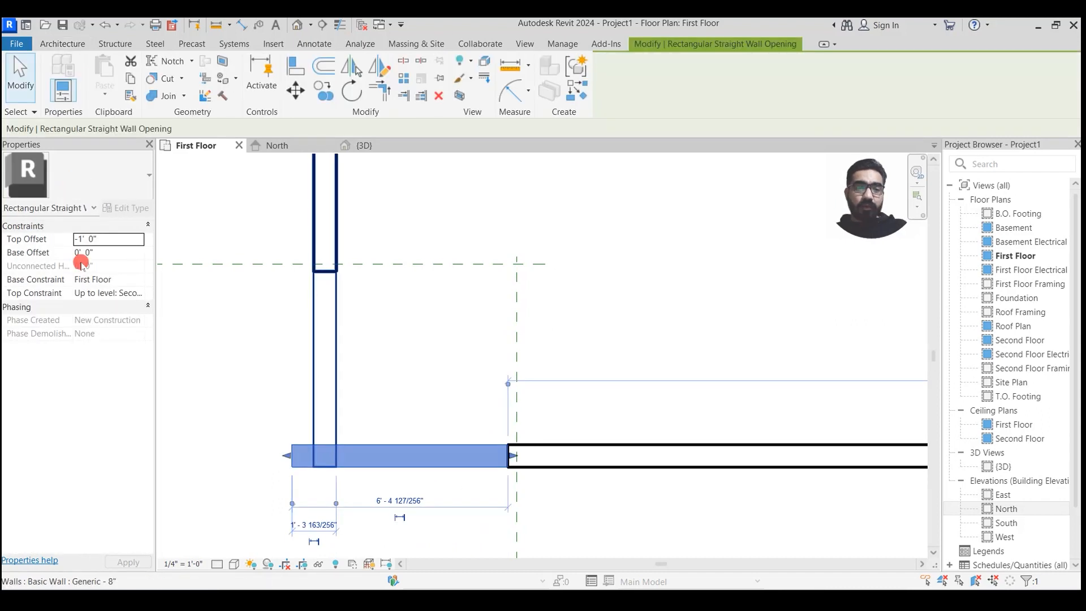
{"action": "left_click", "coordinate": [80, 256]}
{"action": "key", "text": "BackSpace"}
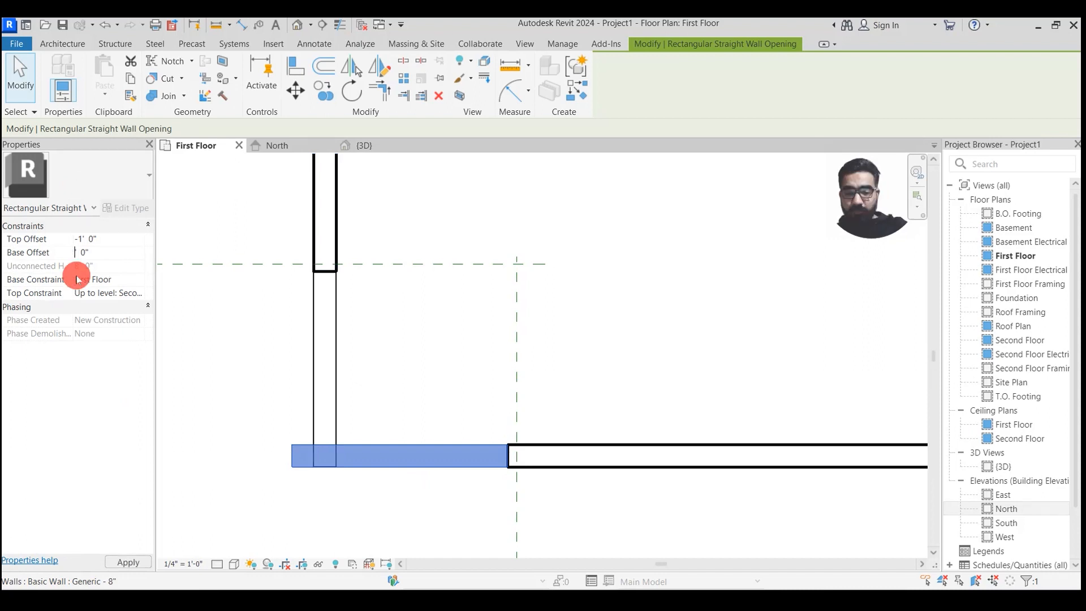
{"action": "type", "text": "1"}
{"action": "key", "text": "Return"}
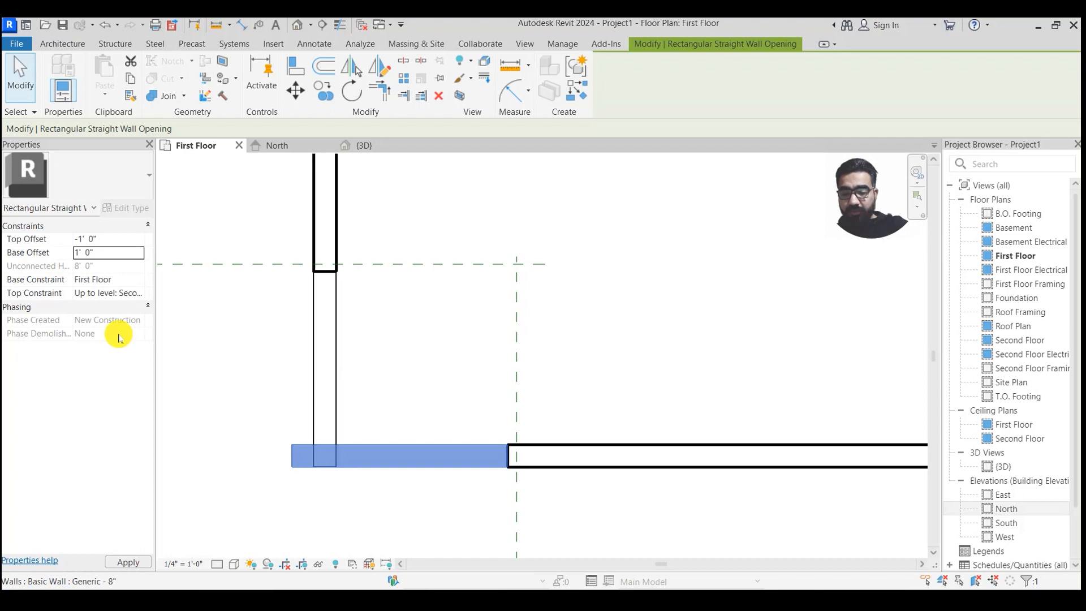
{"action": "left_click", "coordinate": [195, 466]}
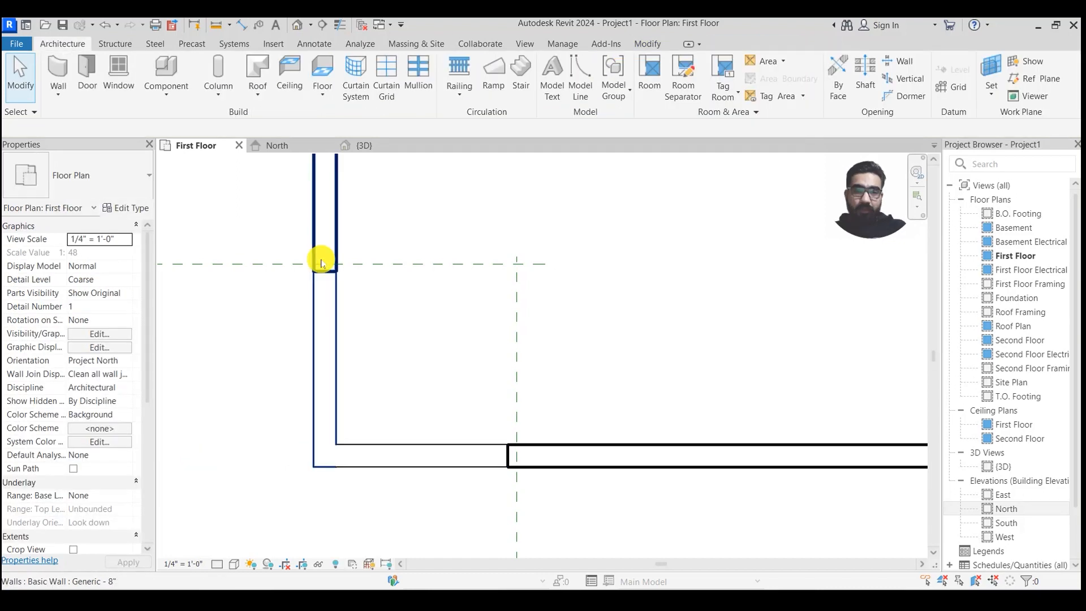
Align the west opening's north edge to the horizontal reference plane and the south opening's east edge to the vertical one
{"action": "scroll", "coordinate": [321, 263], "scroll_direction": "up", "scroll_amount": 3}
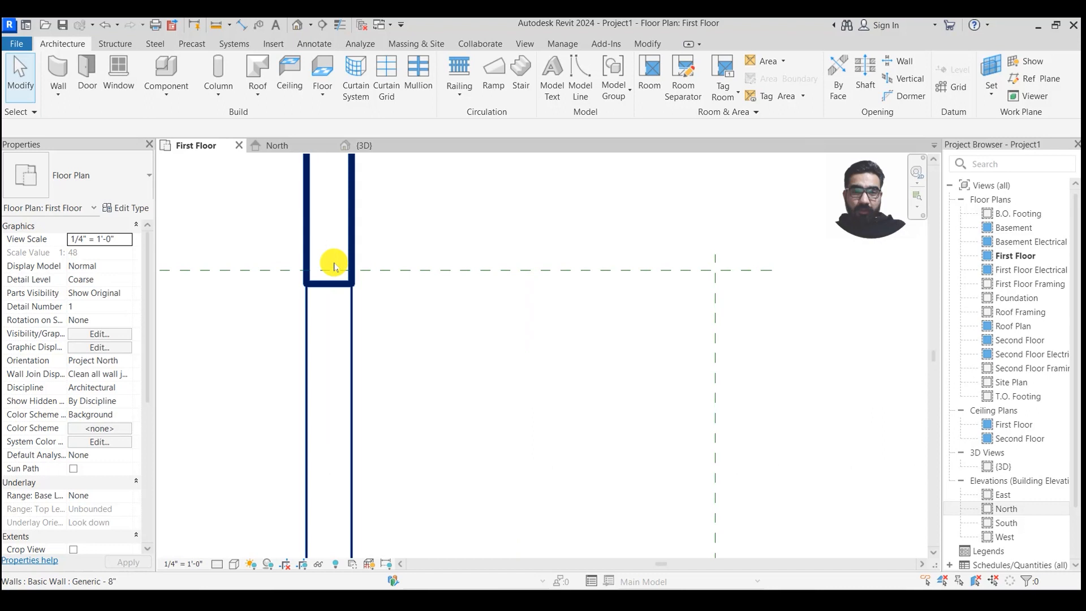
{"action": "key", "text": "a"}
{"action": "key", "text": "l"}
{"action": "left_click", "coordinate": [335, 270]}
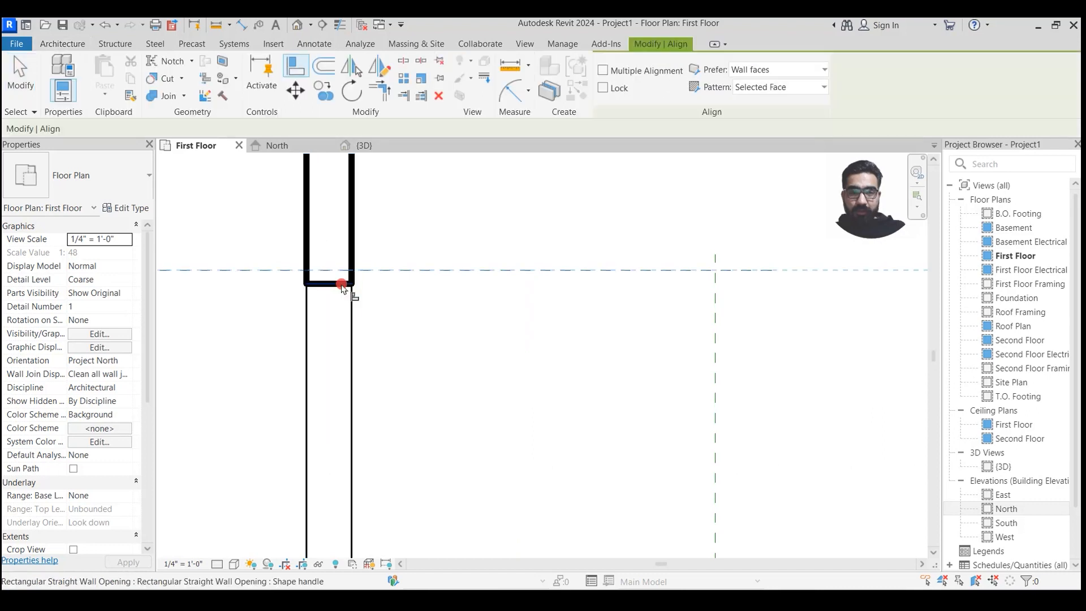
{"action": "left_click", "coordinate": [342, 285]}
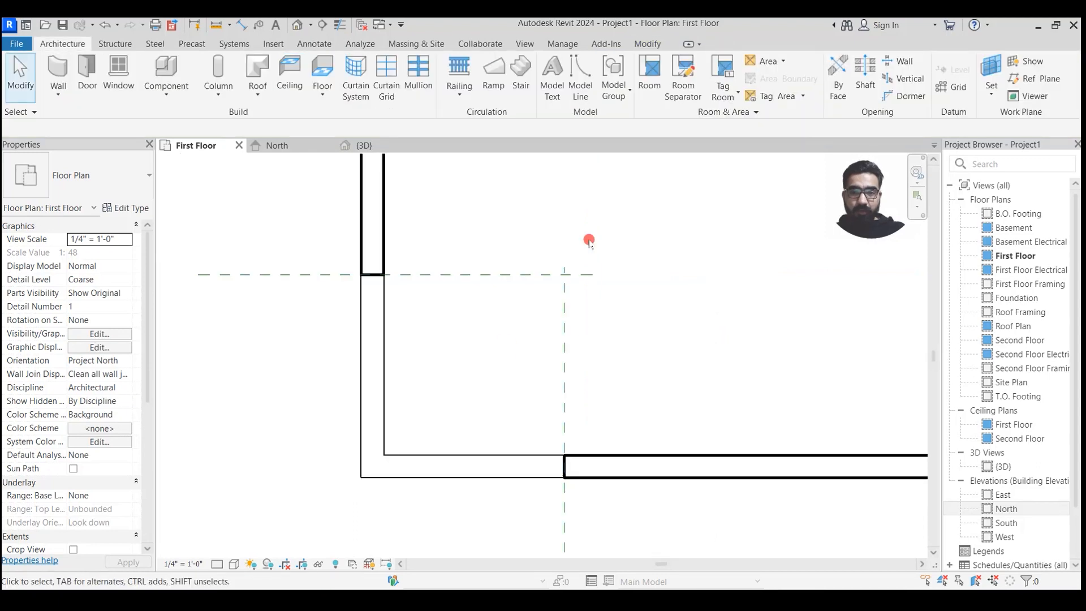
Delete both reference planes at the corner
{"action": "left_click_drag", "start_coordinate": [586, 240], "coordinate": [509, 347]}
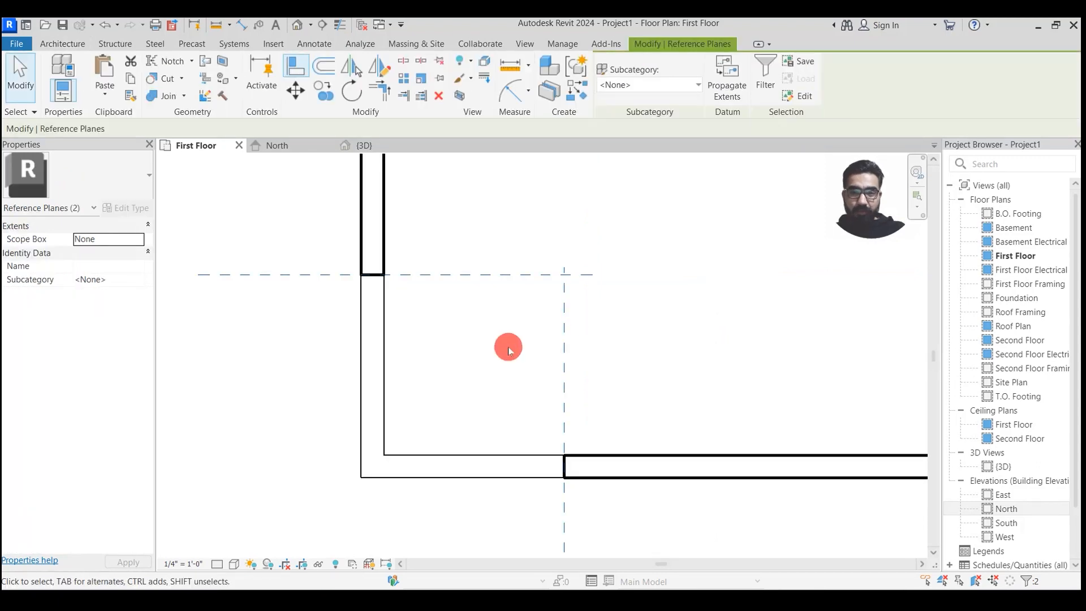
{"action": "key", "text": "Delete"}
{"action": "scroll", "coordinate": [492, 361], "scroll_direction": "down", "scroll_amount": 1}
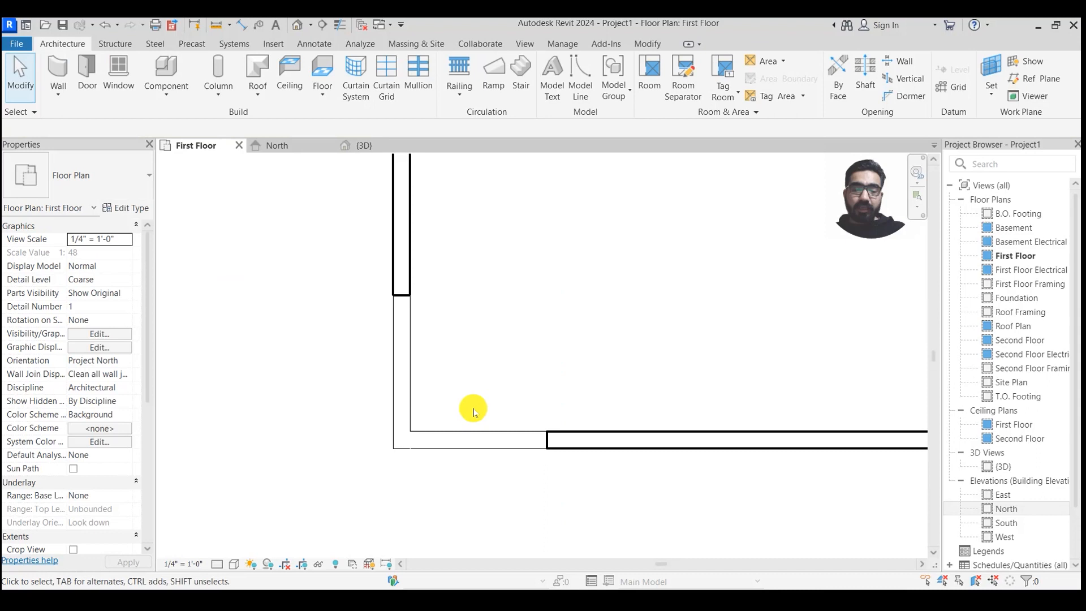
Inspect the corner opening in the plan and in the 3D view, and return to the First Floor plan
{"action": "scroll", "coordinate": [473, 411], "scroll_direction": "up", "scroll_amount": 1}
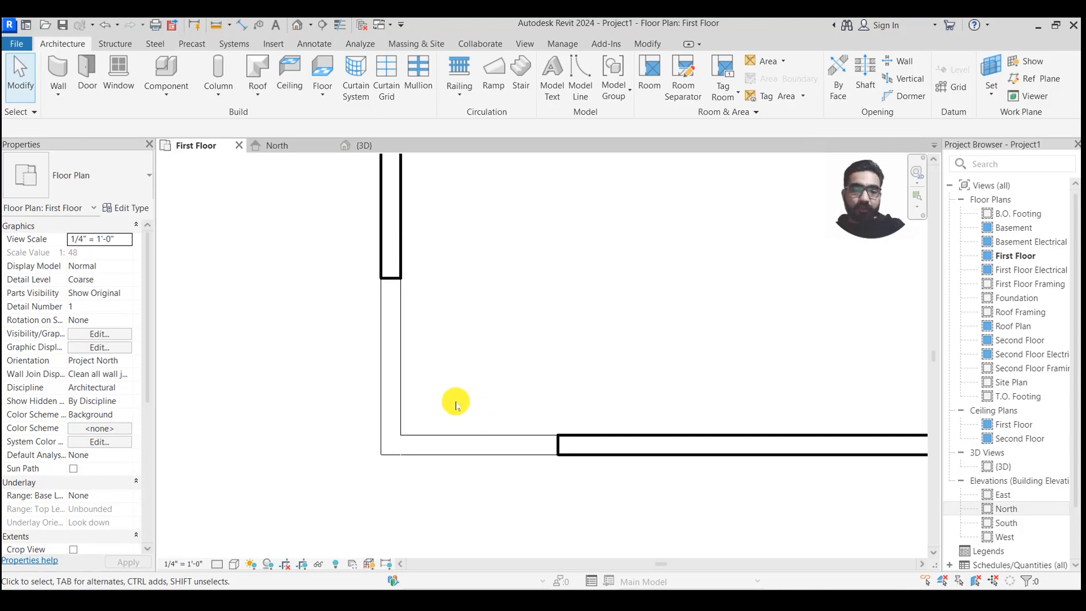
{"action": "scroll", "coordinate": [548, 306], "scroll_direction": "up", "scroll_amount": 1}
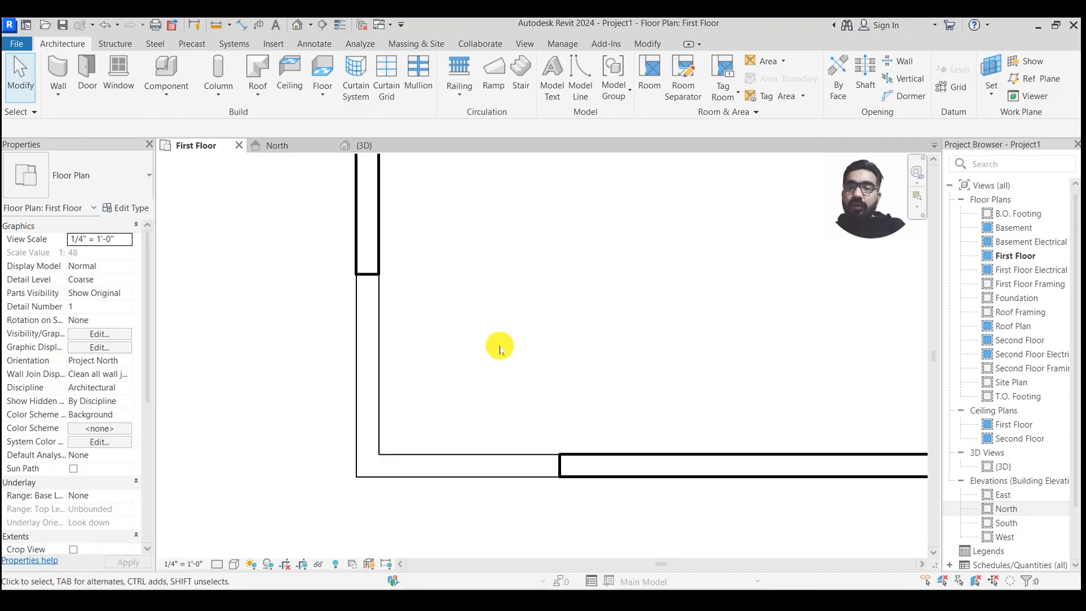
{"action": "scroll", "coordinate": [487, 357], "scroll_direction": "up", "scroll_amount": 1}
{"action": "scroll", "coordinate": [476, 366], "scroll_direction": "down", "scroll_amount": 1}
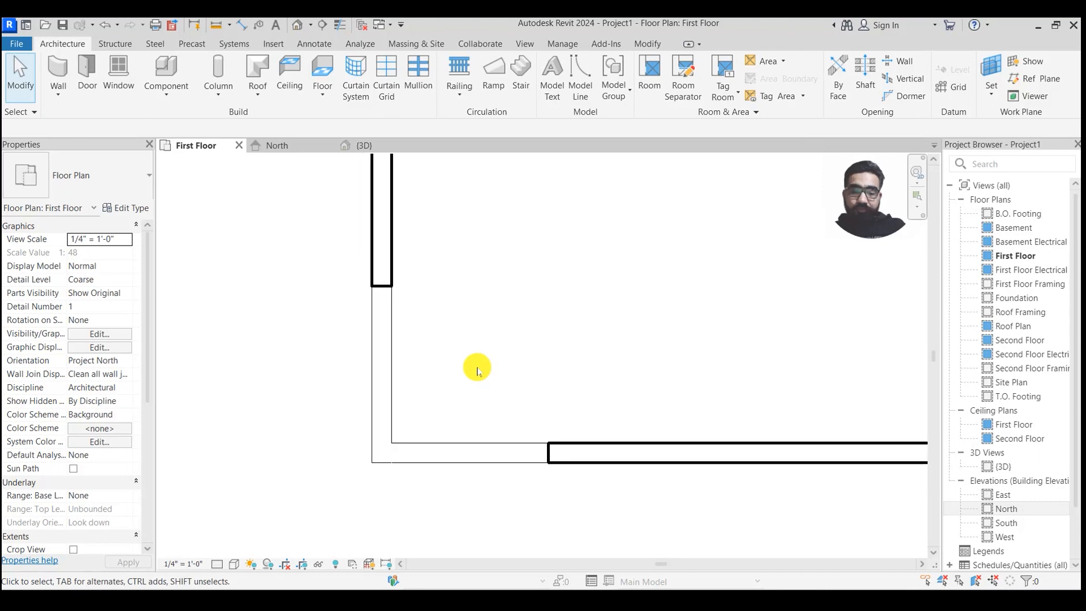
{"action": "left_click", "coordinate": [361, 148]}
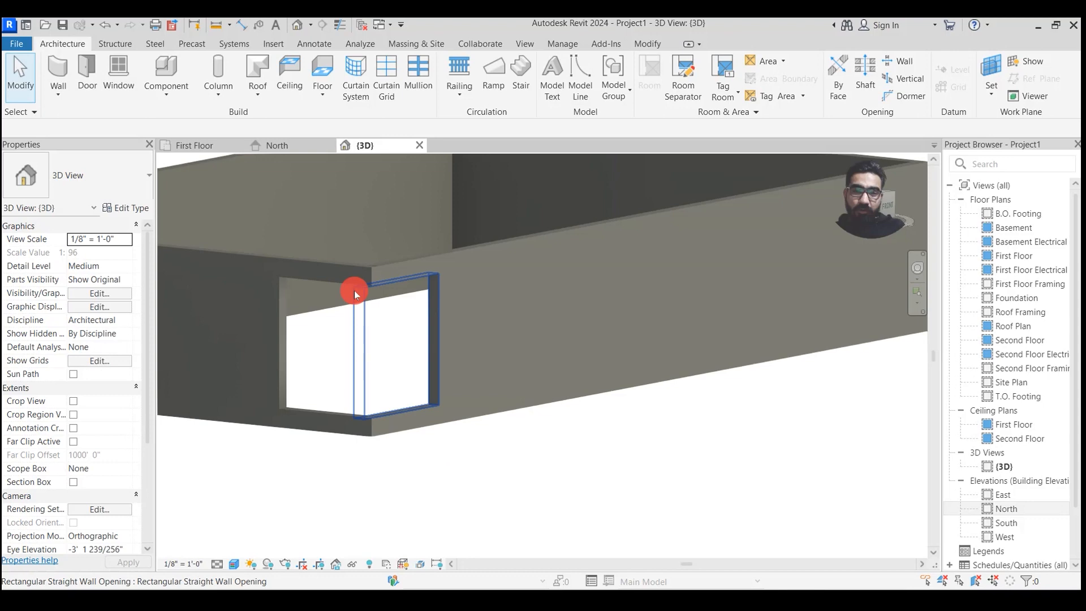
{"action": "scroll", "coordinate": [354, 290], "scroll_direction": "up", "scroll_amount": 1}
{"action": "left_click", "coordinate": [194, 148]}
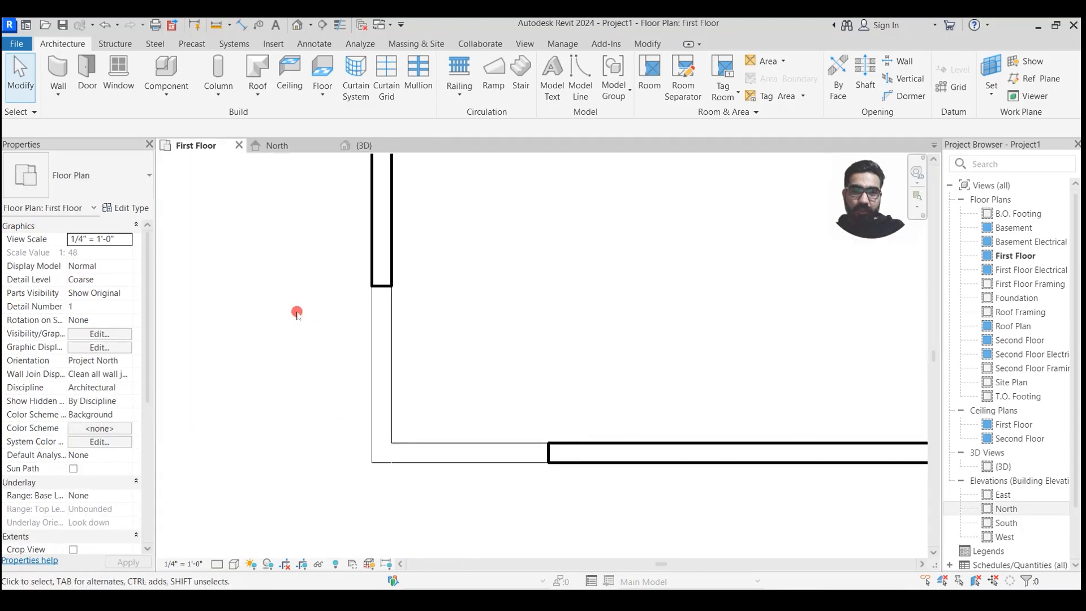
{"action": "scroll", "coordinate": [312, 324], "scroll_direction": "down", "scroll_amount": 2}
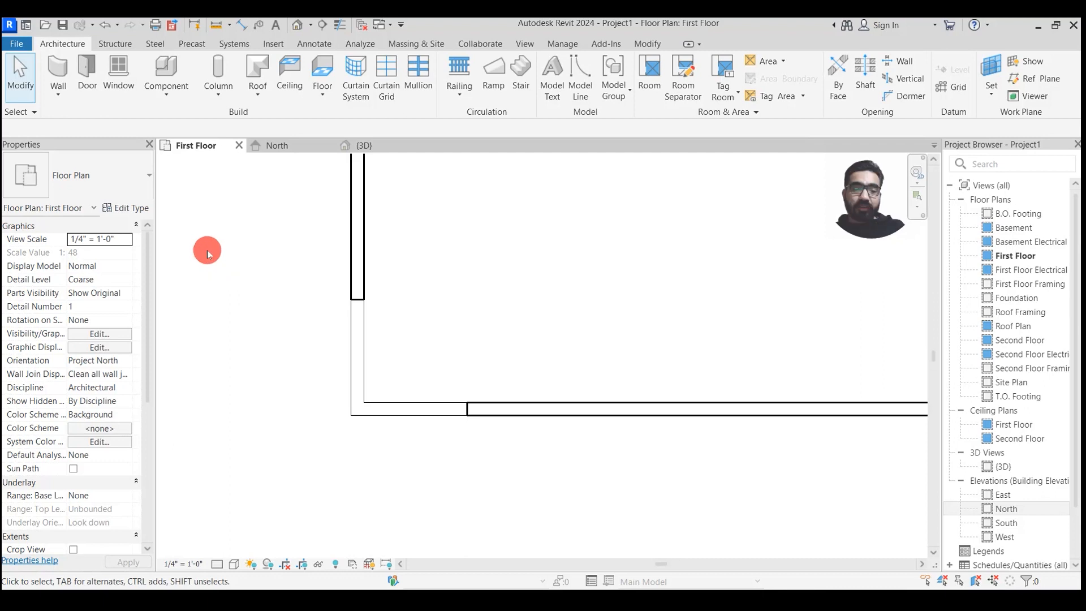
Start the Wall tool and choose the Curtain Wall type for the corner opening
{"action": "key", "text": "w"}
{"action": "key", "text": "a"}
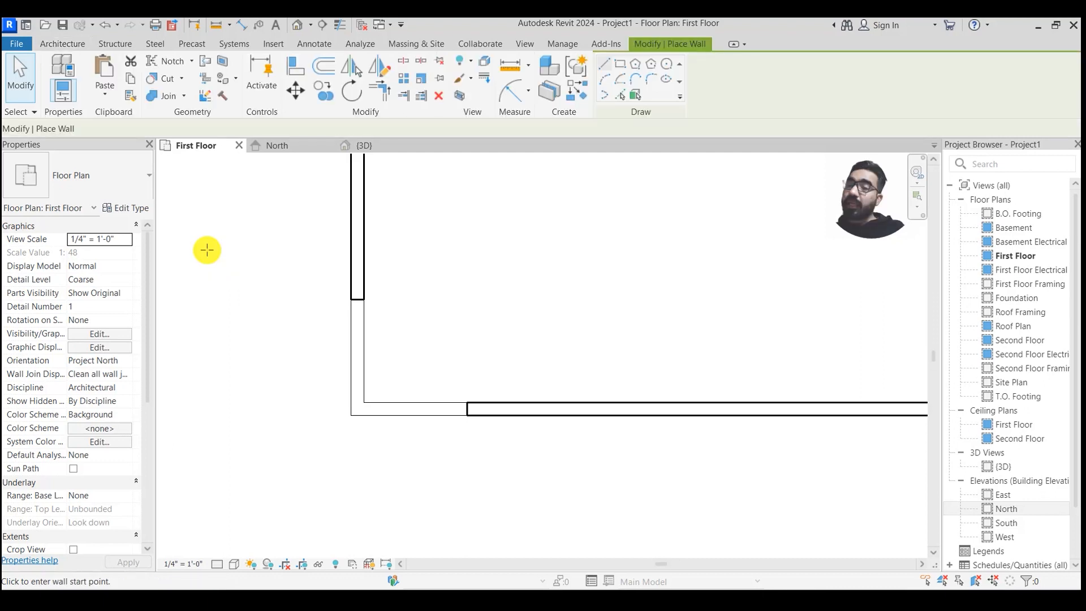
{"action": "left_click", "coordinate": [82, 180]}
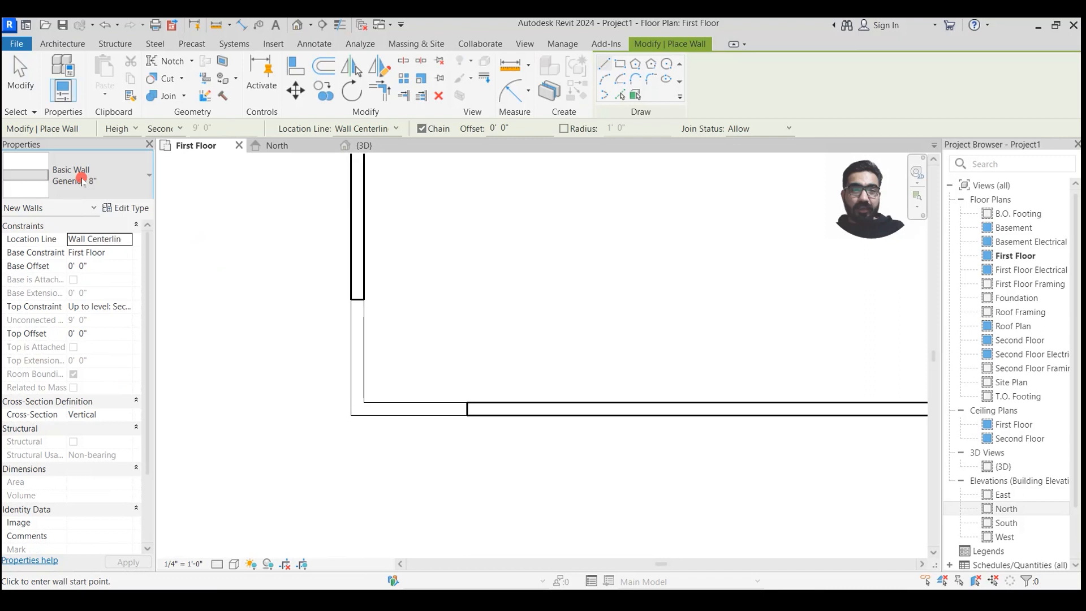
{"action": "left_click", "coordinate": [82, 180]}
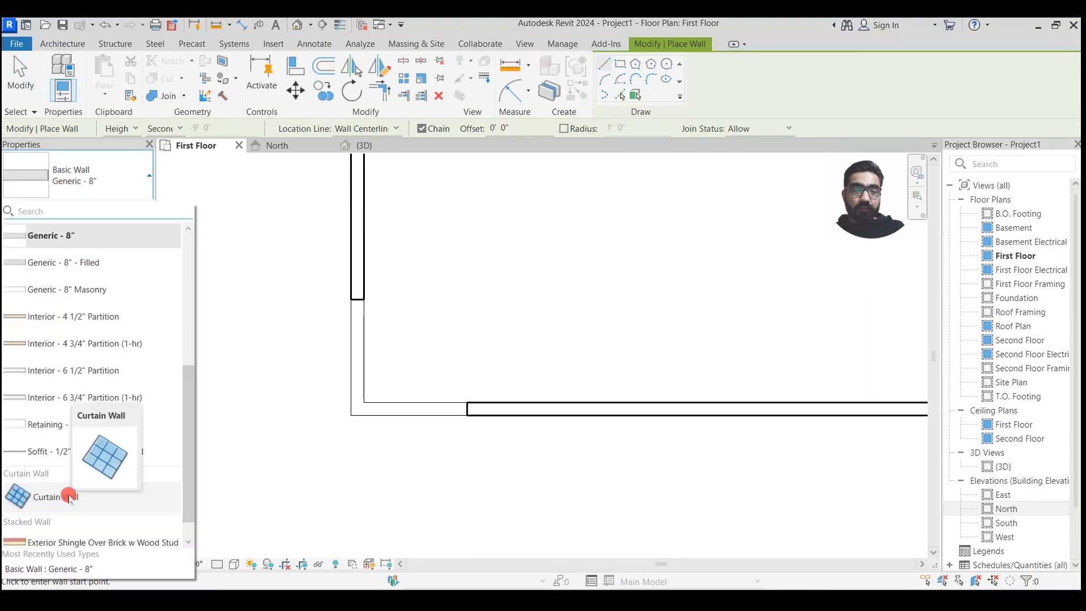
{"action": "left_click", "coordinate": [69, 498]}
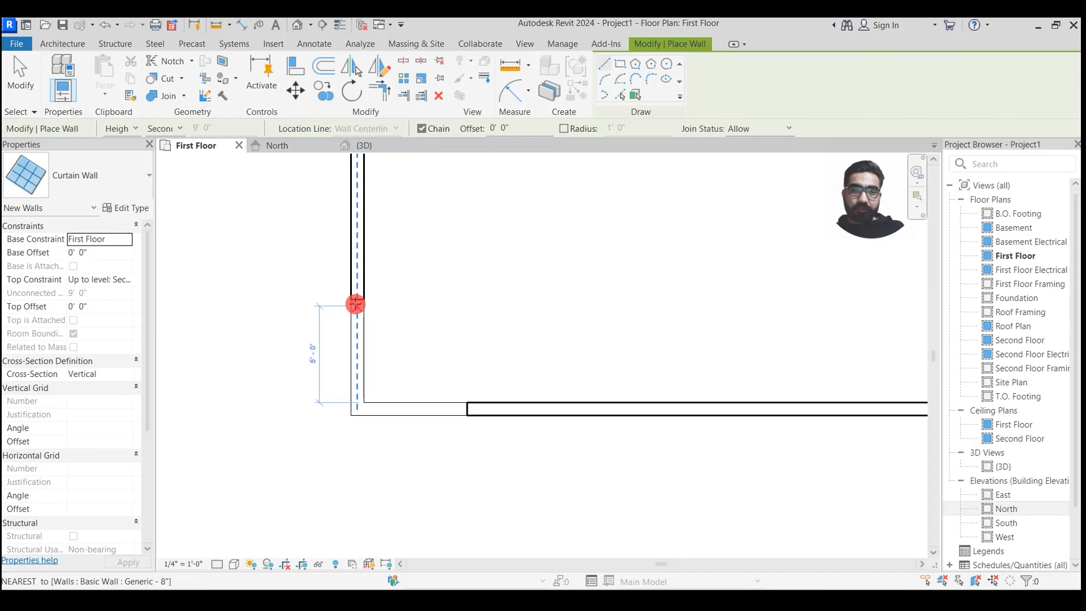
Review the Curtain Wall type's construction, grid and mullion parameters in its type properties
{"action": "left_click", "coordinate": [125, 208]}
{"action": "scroll", "coordinate": [836, 407], "scroll_direction": "down", "scroll_amount": 5}
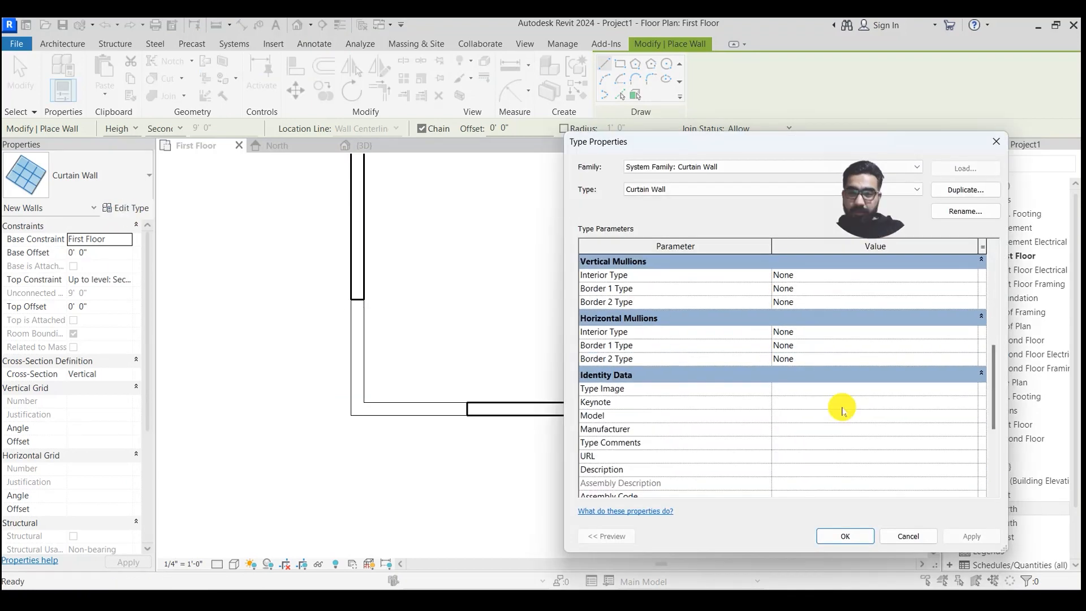
{"action": "scroll", "coordinate": [842, 411], "scroll_direction": "up", "scroll_amount": 2}
{"action": "scroll", "coordinate": [837, 408], "scroll_direction": "up", "scroll_amount": 3}
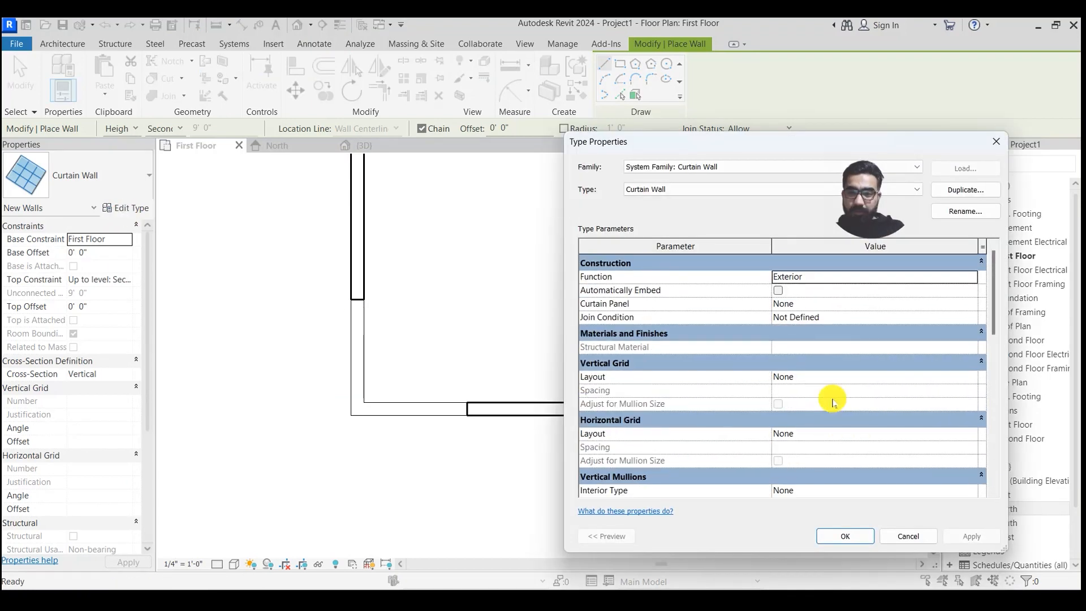
{"action": "scroll", "coordinate": [833, 402], "scroll_direction": "down", "scroll_amount": 5}
{"action": "scroll", "coordinate": [830, 484], "scroll_direction": "up", "scroll_amount": 1}
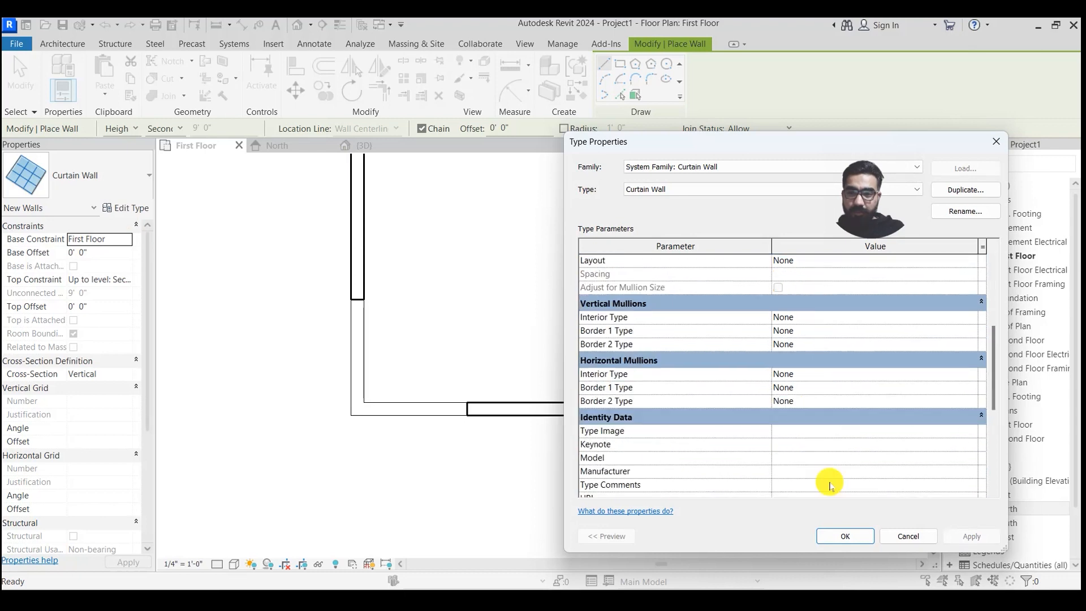
{"action": "left_click", "coordinate": [846, 536]}
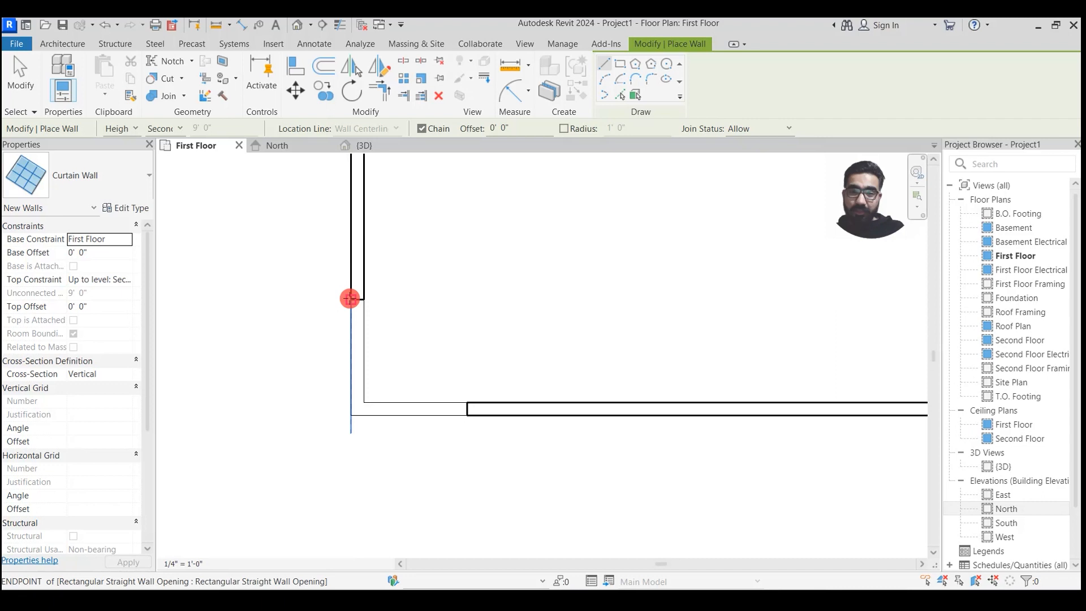
Draw a curtain wall about 5' 8" long along the centerline of the vertical wall's opening, ending at the corner, and dismiss the overlap warning
{"action": "scroll", "coordinate": [352, 298], "scroll_direction": "up", "scroll_amount": 2}
{"action": "left_click", "coordinate": [360, 300]}
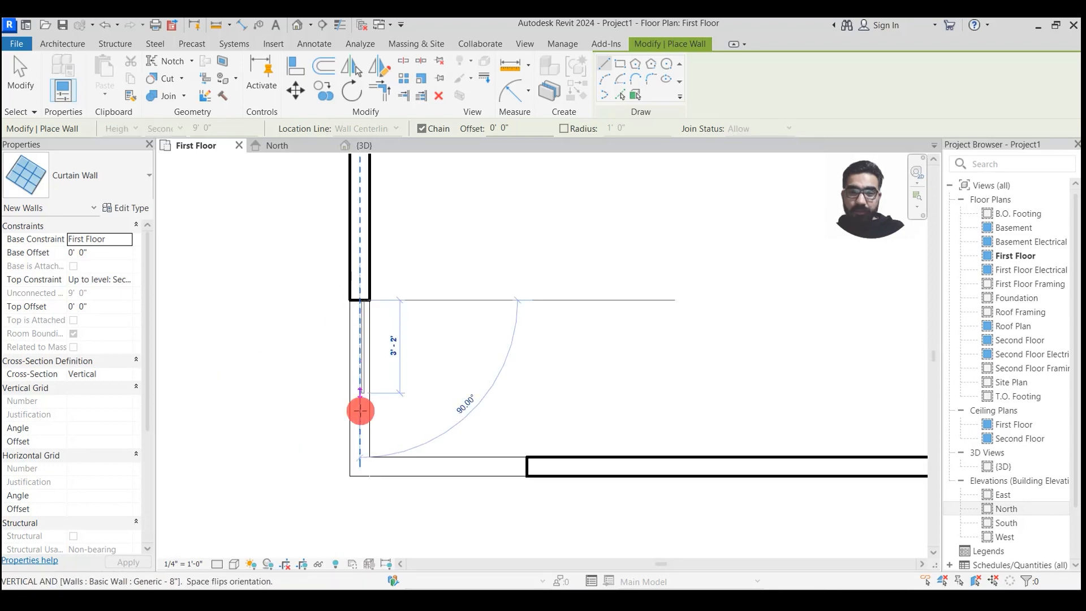
{"action": "scroll", "coordinate": [360, 457], "scroll_direction": "up", "scroll_amount": 2}
{"action": "left_click", "coordinate": [362, 471]}
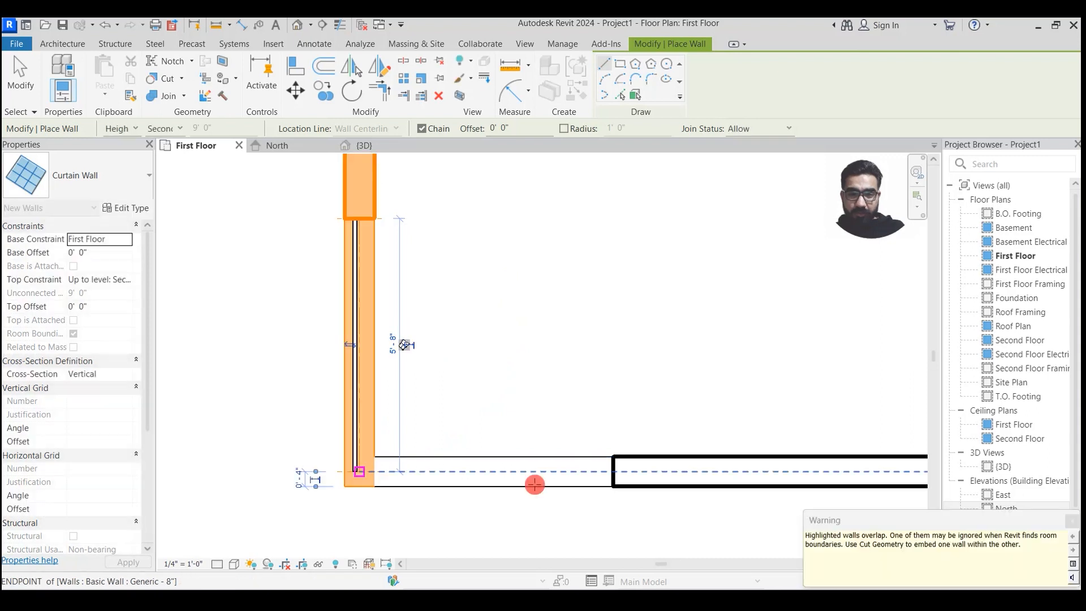
{"action": "left_click", "coordinate": [1060, 536]}
Draw a second curtain wall along the centerline of the horizontal wall's opening, from the corner to the wall end, and leave the Wall tool
{"action": "left_click", "coordinate": [362, 471]}
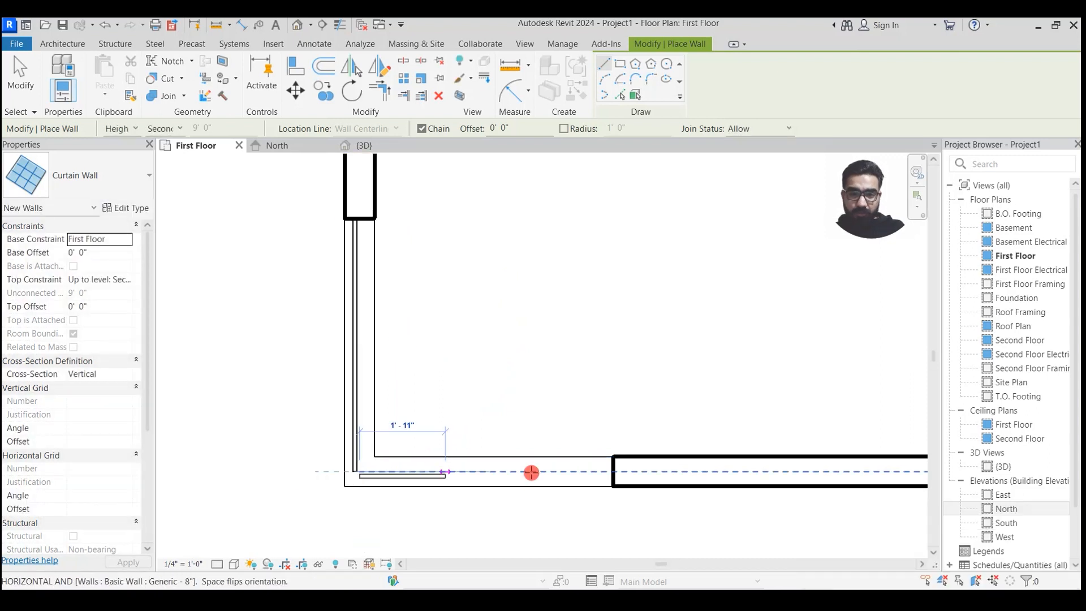
{"action": "left_click", "coordinate": [610, 473]}
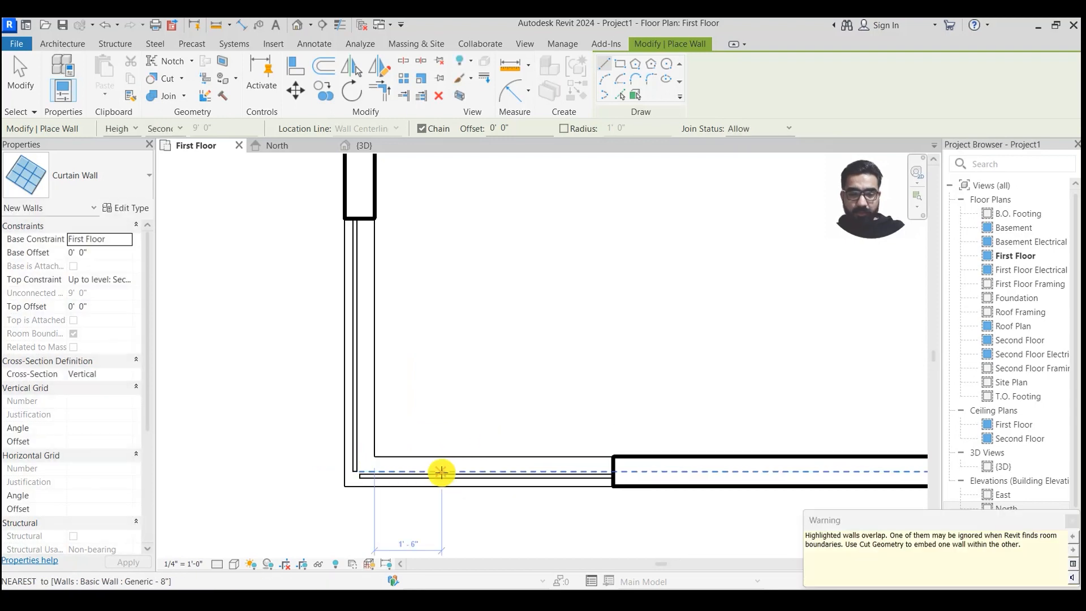
{"action": "key", "text": "Escape"}
{"action": "key", "text": "Escape"}
Inspect the glazed corner in the 3D view, dismiss the overlap warning, and return to the First Floor plan
{"action": "left_click", "coordinate": [365, 145]}
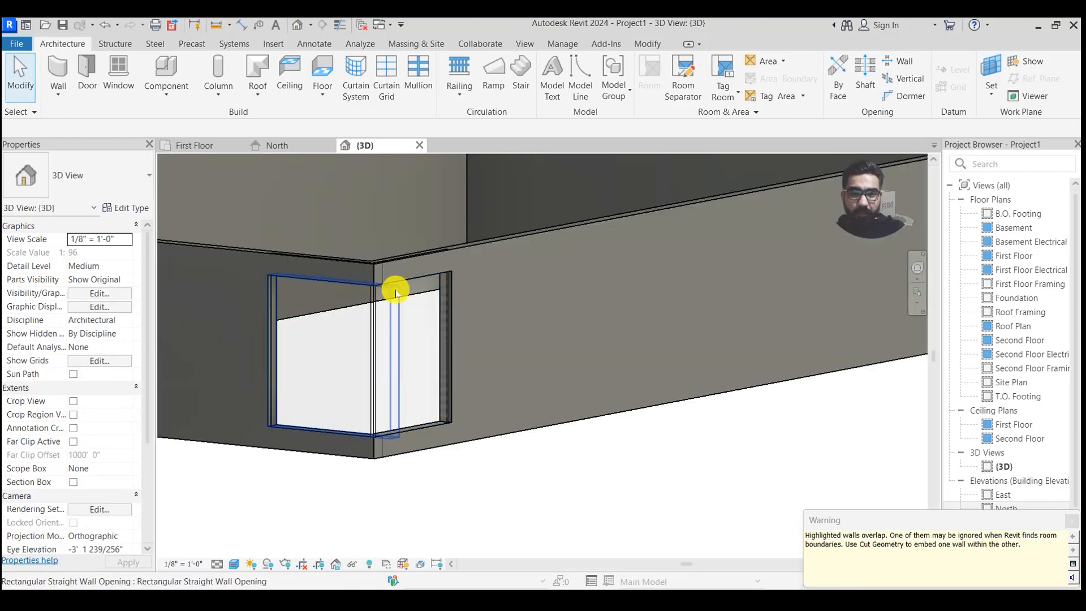
{"action": "scroll", "coordinate": [362, 305], "scroll_direction": "up", "scroll_amount": 5}
{"action": "scroll", "coordinate": [338, 267], "scroll_direction": "down", "scroll_amount": 5}
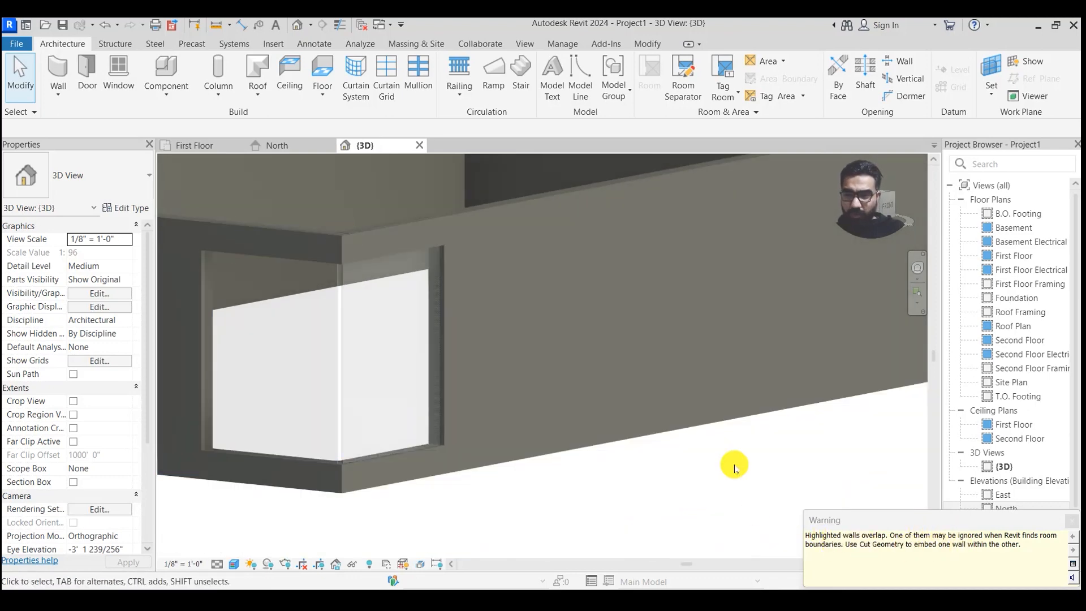
{"action": "left_click", "coordinate": [1072, 520]}
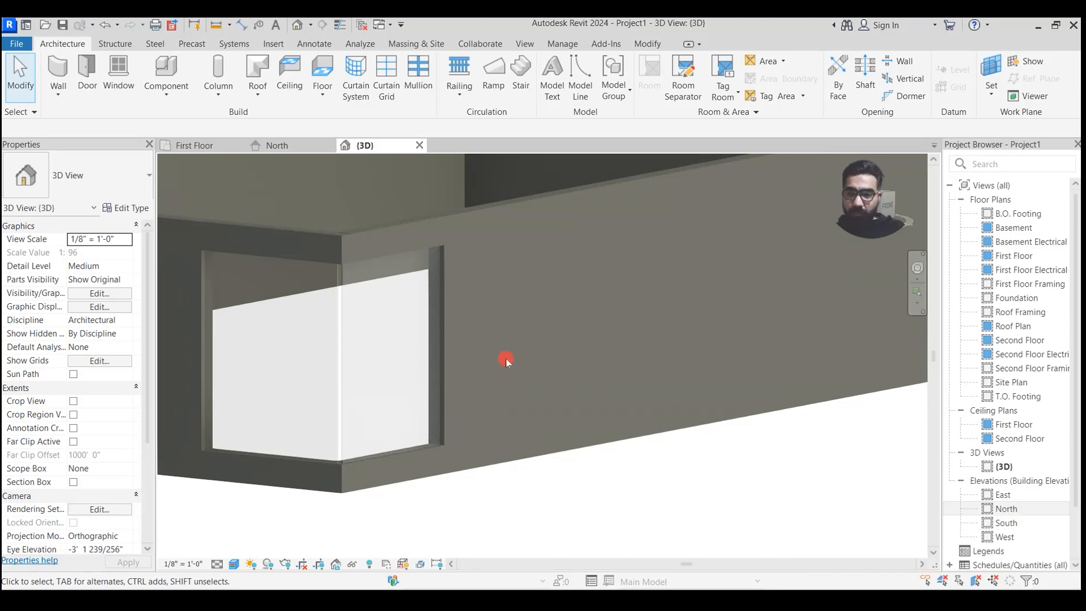
{"action": "left_click", "coordinate": [195, 148]}
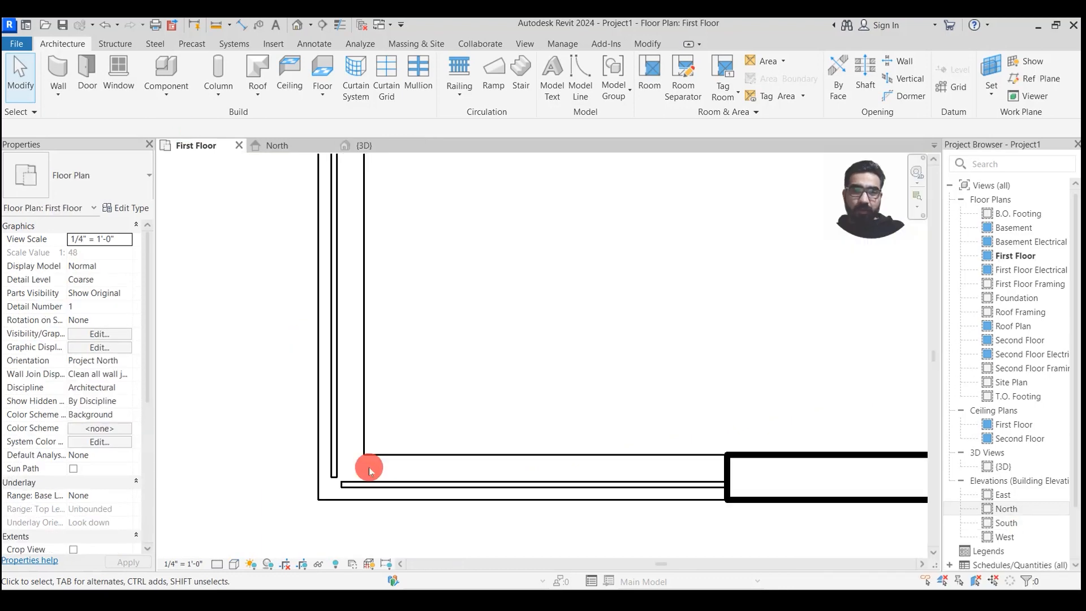
Try to extend the horizontal curtain wall's corner end to the vertical curtain wall's outer edge, and undo the change
{"action": "left_click", "coordinate": [351, 486]}
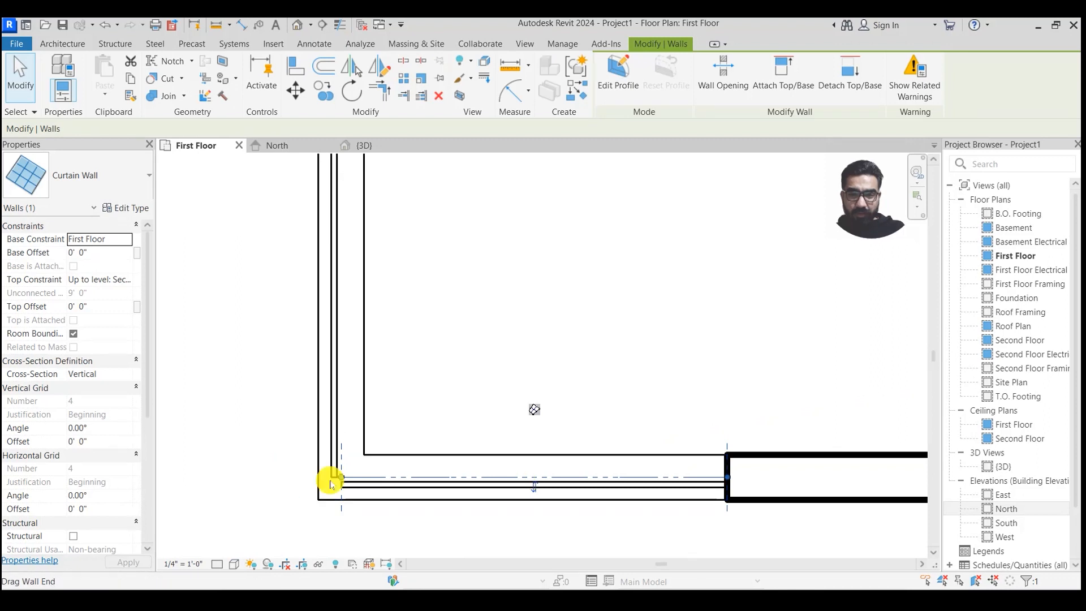
{"action": "left_click_drag", "start_coordinate": [331, 484], "coordinate": [343, 474]}
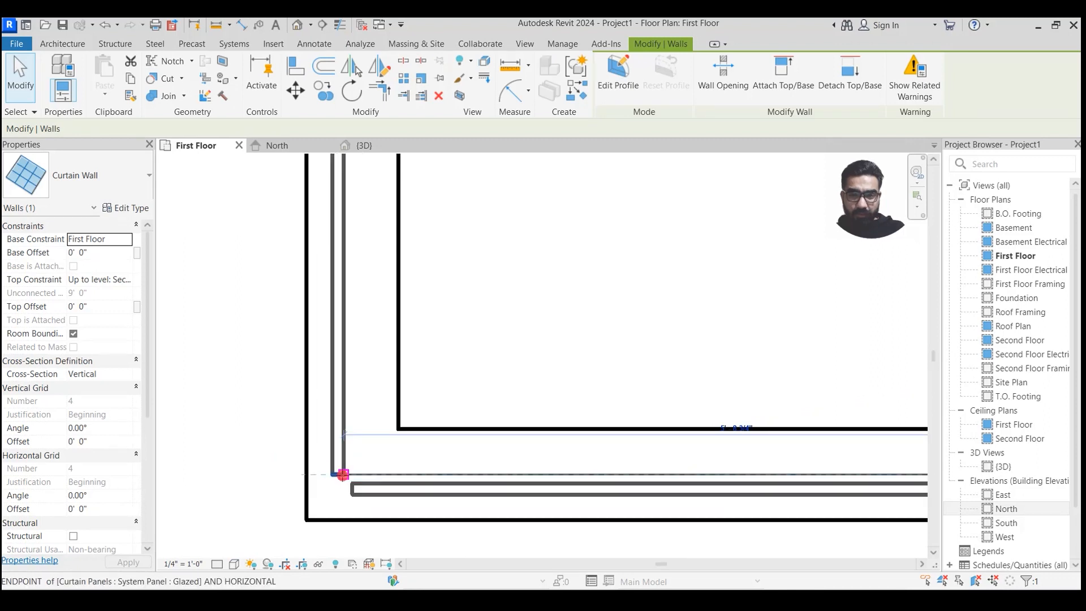
{"action": "left_click_drag", "start_coordinate": [343, 474], "coordinate": [336, 473]}
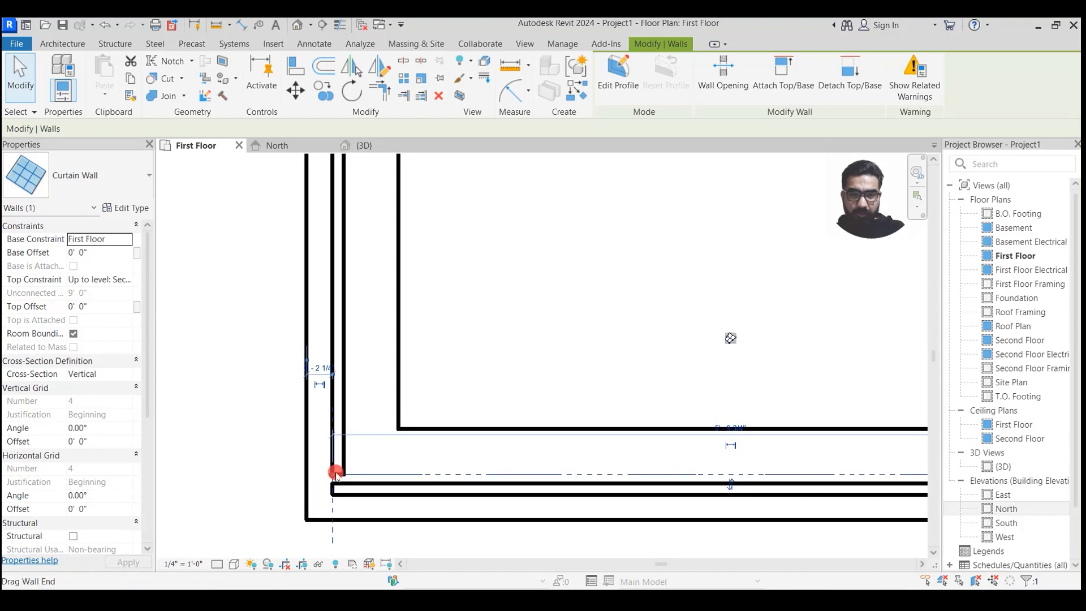
{"action": "key", "text": "ctrl+z"}
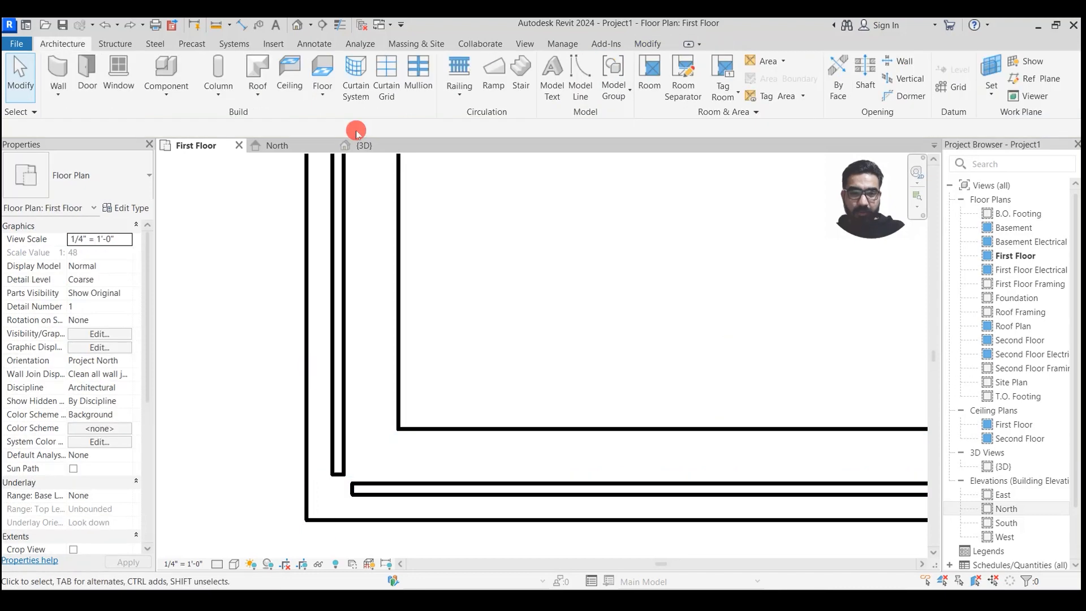
{"action": "left_click", "coordinate": [356, 132]}
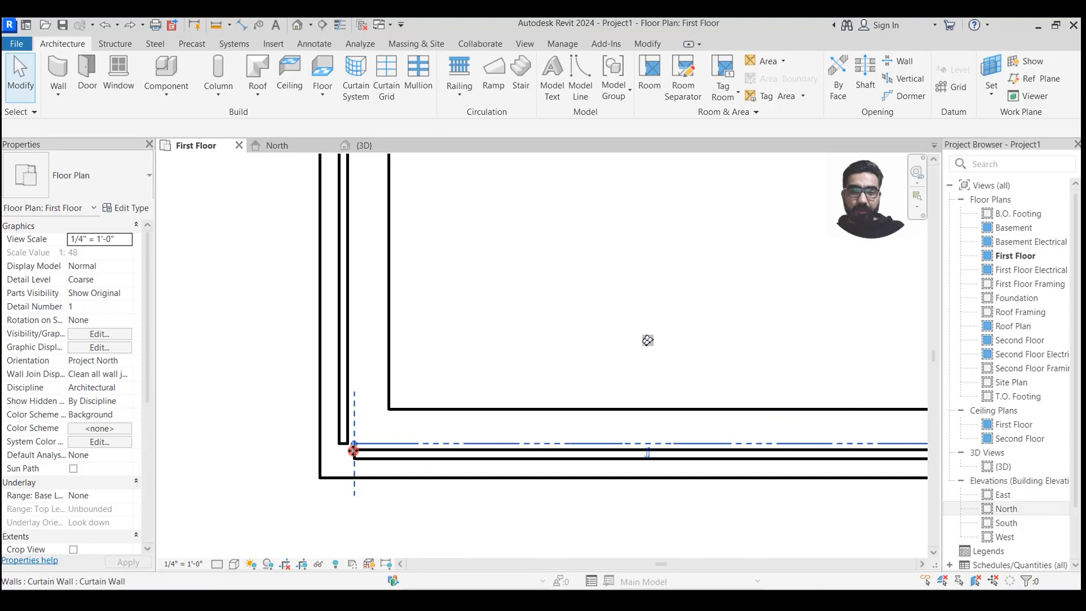
Extend the curtain wall ends in the First Floor plan so that both glass panels meet at the corner
{"action": "left_click", "coordinate": [353, 451]}
{"action": "scroll", "coordinate": [350, 451], "scroll_direction": "up", "scroll_amount": 5}
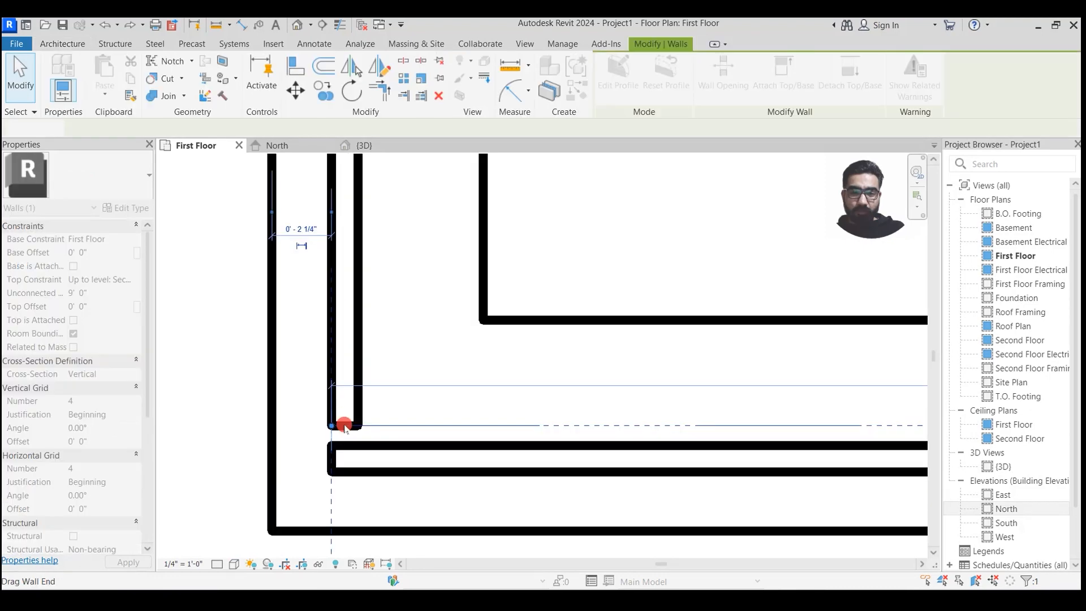
{"action": "left_click_drag", "start_coordinate": [344, 425], "coordinate": [377, 425]}
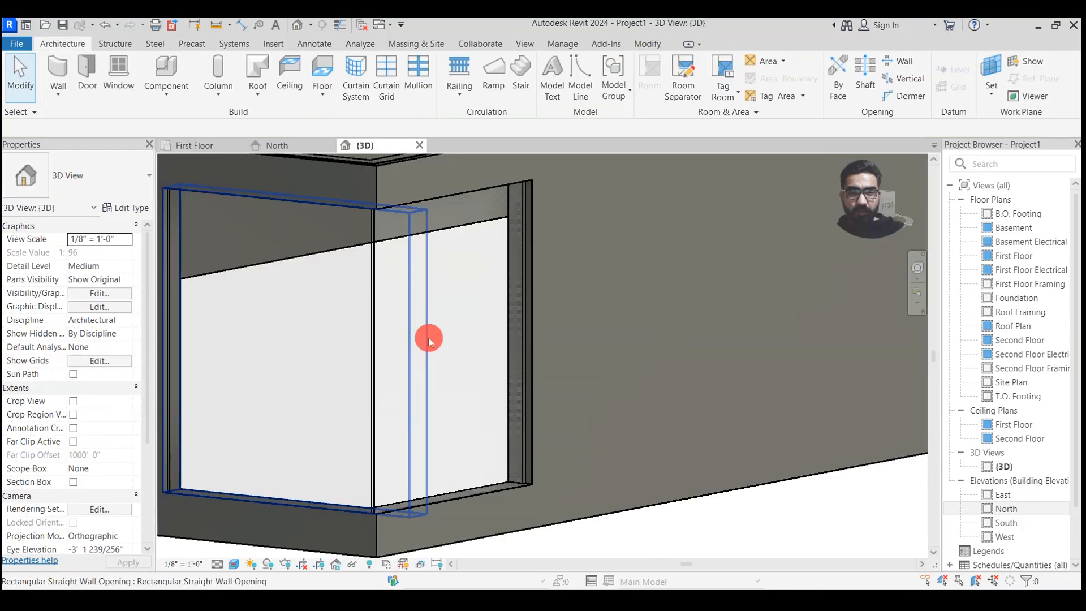
Examine the joined glass corner from different angles in the 3D view
{"action": "scroll", "coordinate": [428, 337], "scroll_direction": "up", "scroll_amount": 3}
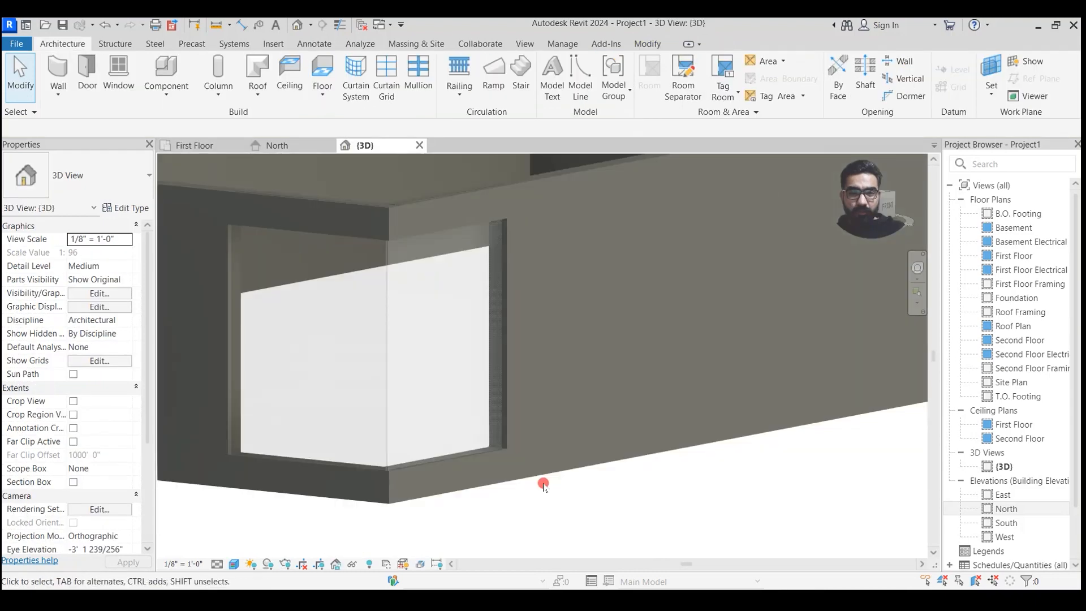
{"action": "middle_click_drag", "start_coordinate": [543, 484], "coordinate": [653, 392], "text": "shift"}
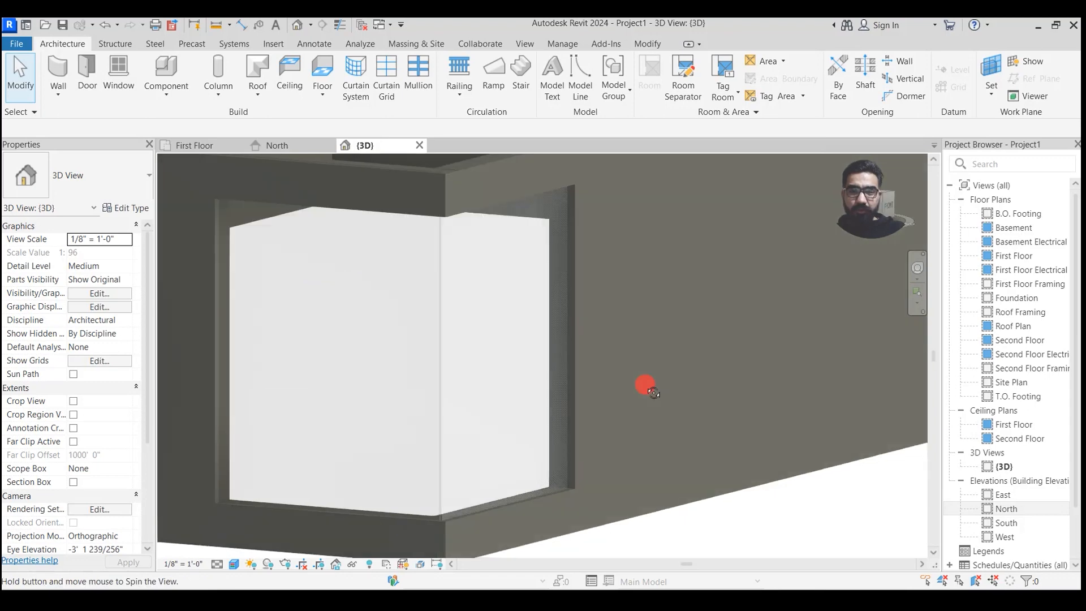
{"action": "middle_click_drag", "start_coordinate": [653, 392], "coordinate": [582, 432], "text": "shift"}
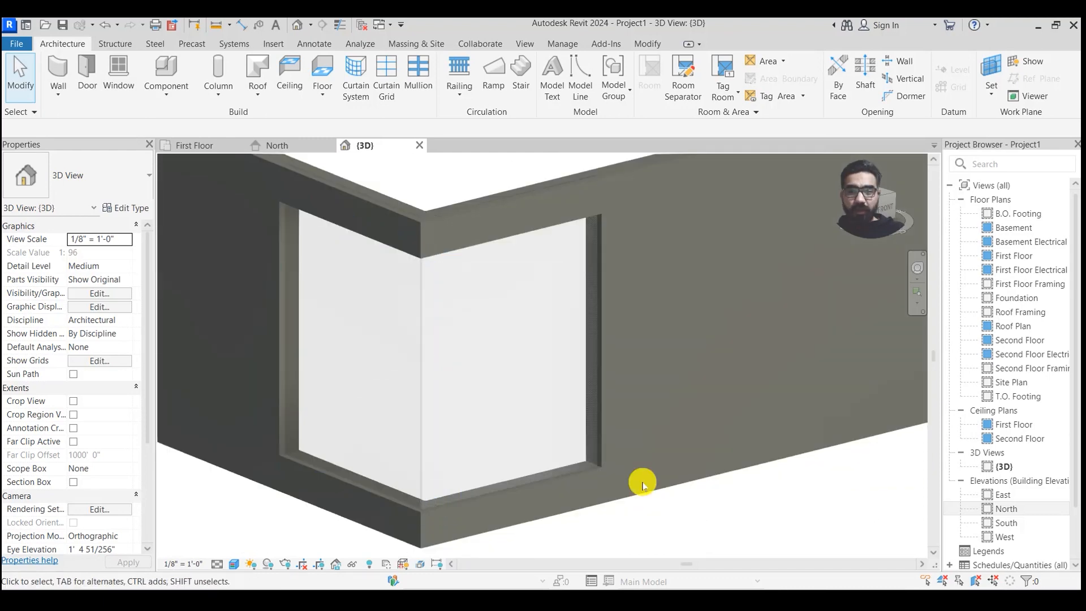
Examine the curtain wall corner joint and the vertical opening's jamb closely in the First Floor plan
{"action": "left_click", "coordinate": [189, 146]}
{"action": "scroll", "coordinate": [368, 312], "scroll_direction": "down", "scroll_amount": 2}
{"action": "middle_click_drag", "start_coordinate": [367, 328], "coordinate": [375, 378]}
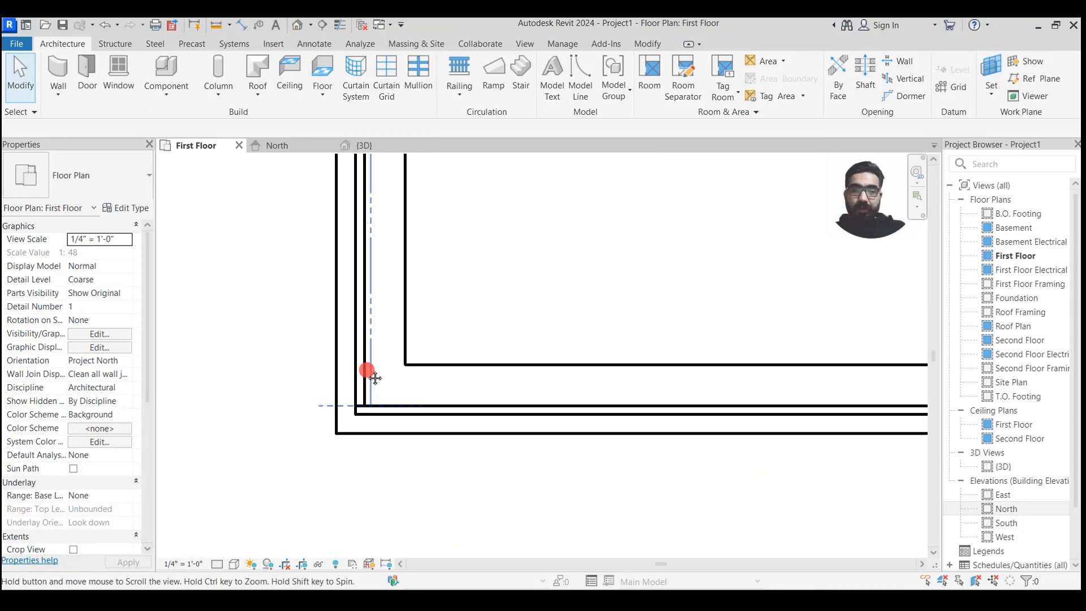
{"action": "scroll", "coordinate": [375, 377], "scroll_direction": "down", "scroll_amount": 1}
{"action": "scroll", "coordinate": [380, 299], "scroll_direction": "down", "scroll_amount": 2}
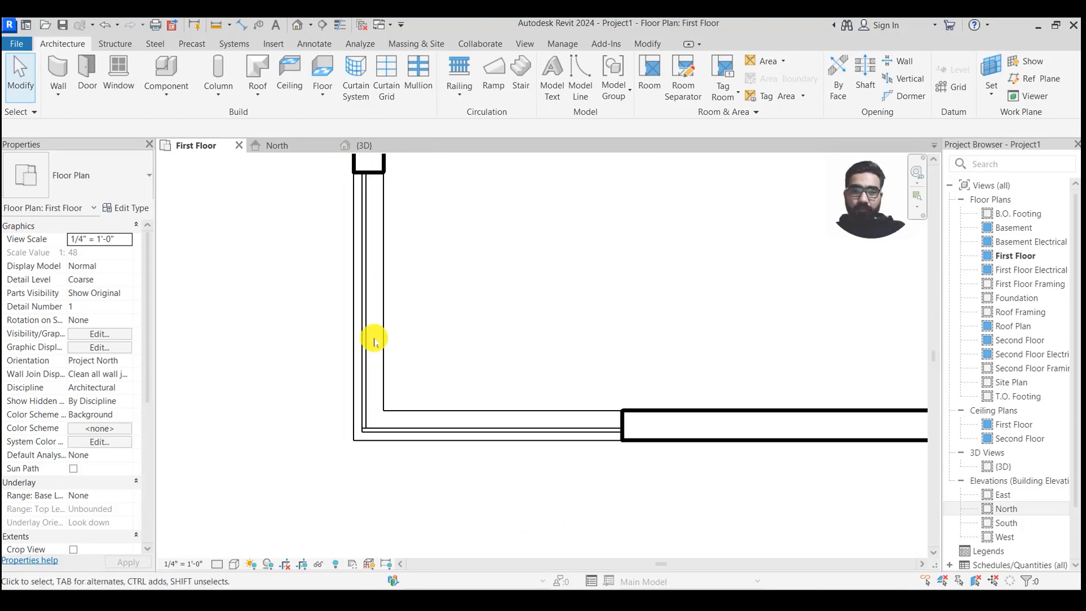
{"action": "scroll", "coordinate": [372, 227], "scroll_direction": "up", "scroll_amount": 1}
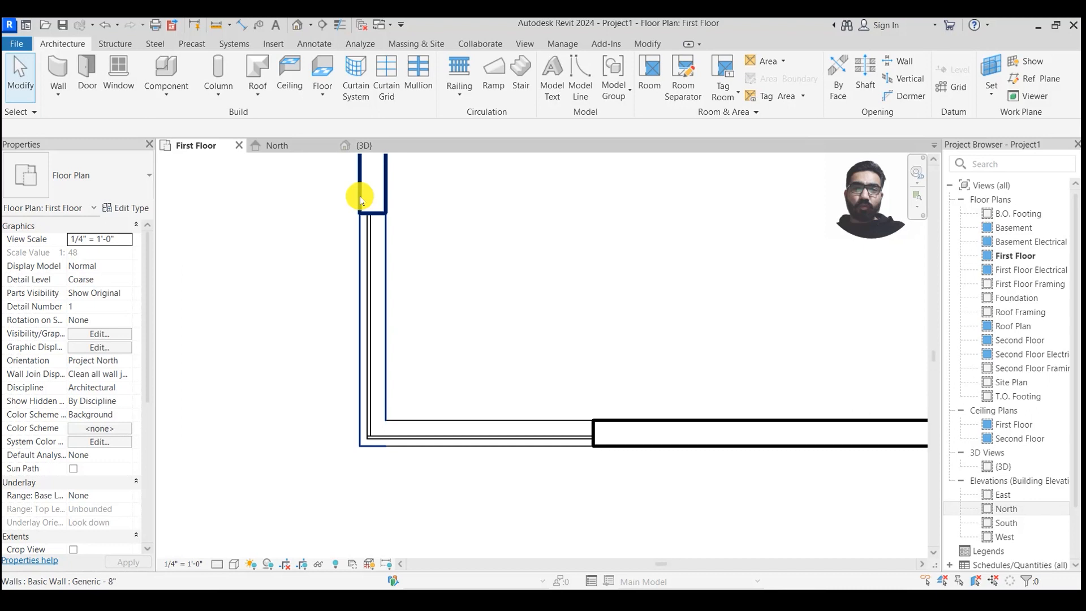
{"action": "scroll", "coordinate": [372, 227], "scroll_direction": "up", "scroll_amount": 2}
{"action": "scroll", "coordinate": [362, 209], "scroll_direction": "up", "scroll_amount": 2}
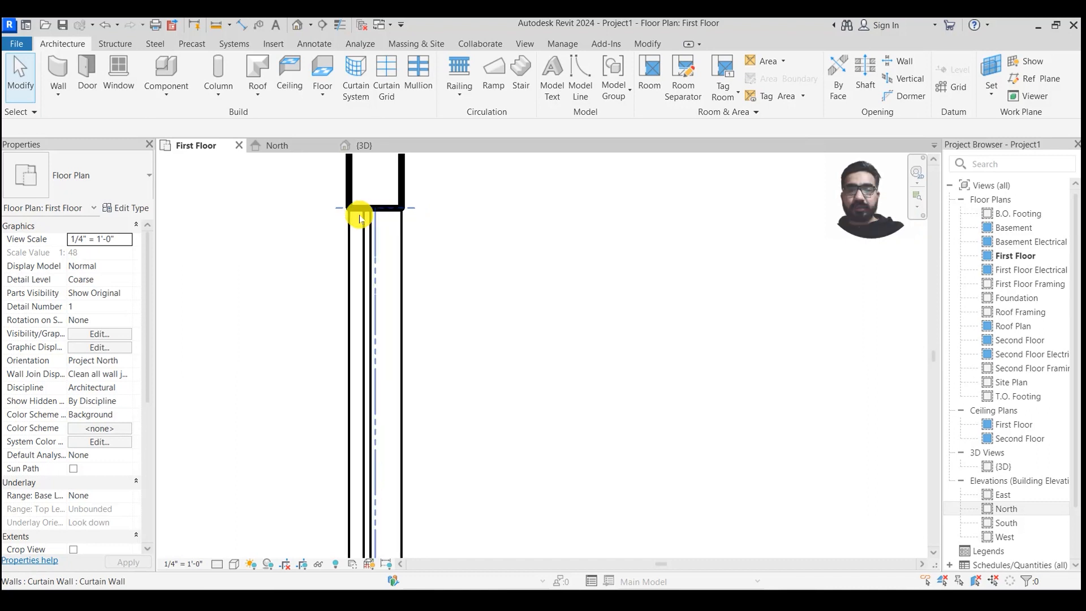
{"action": "scroll", "coordinate": [354, 190], "scroll_direction": "up", "scroll_amount": 1}
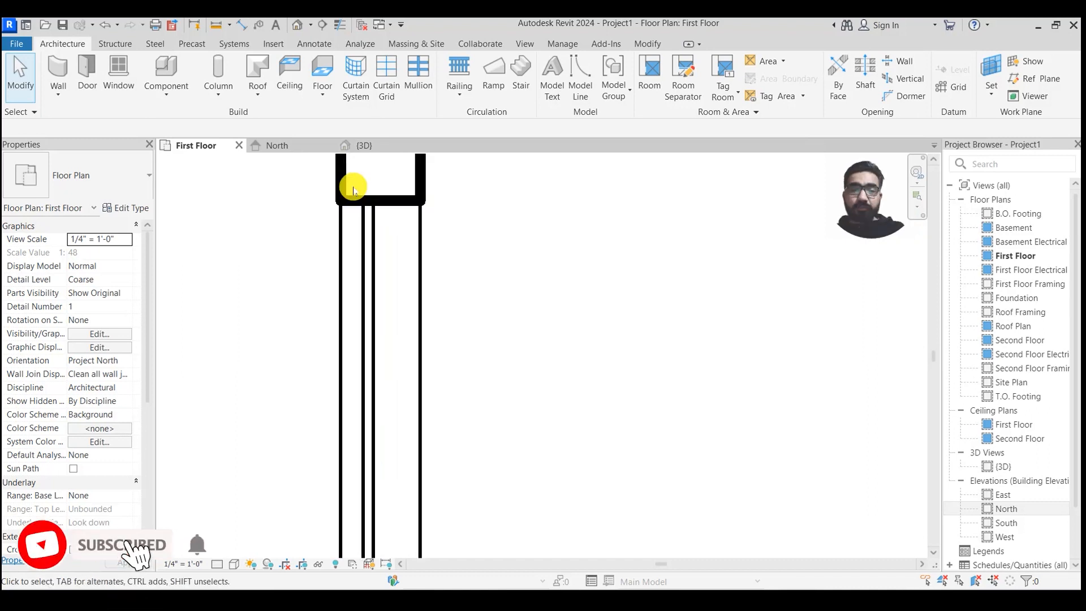
{"action": "scroll", "coordinate": [342, 204], "scroll_direction": "up", "scroll_amount": 2}
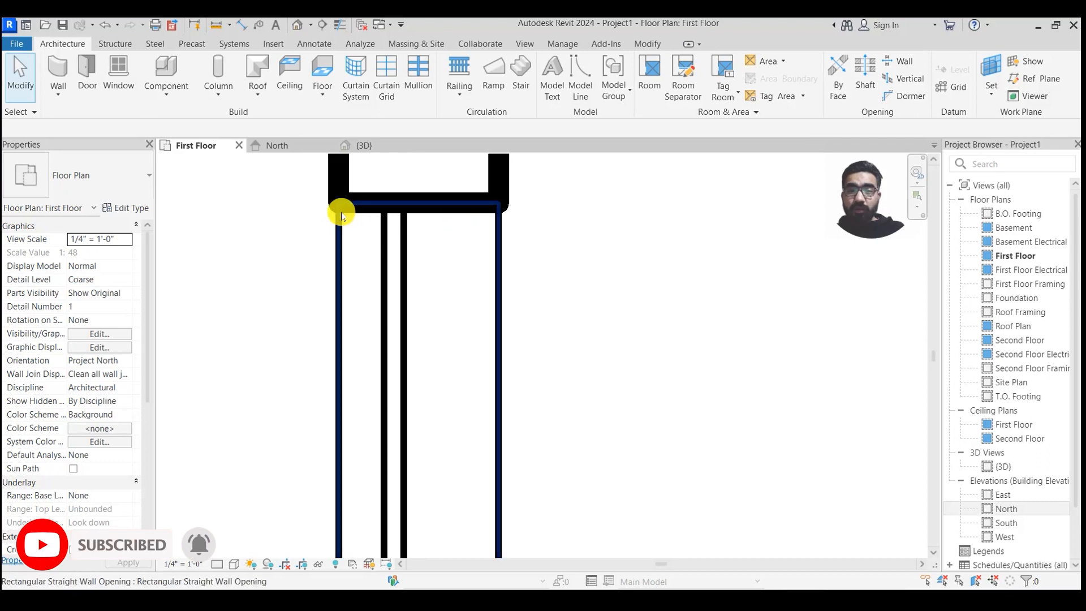
{"action": "scroll", "coordinate": [338, 192], "scroll_direction": "down", "scroll_amount": 2}
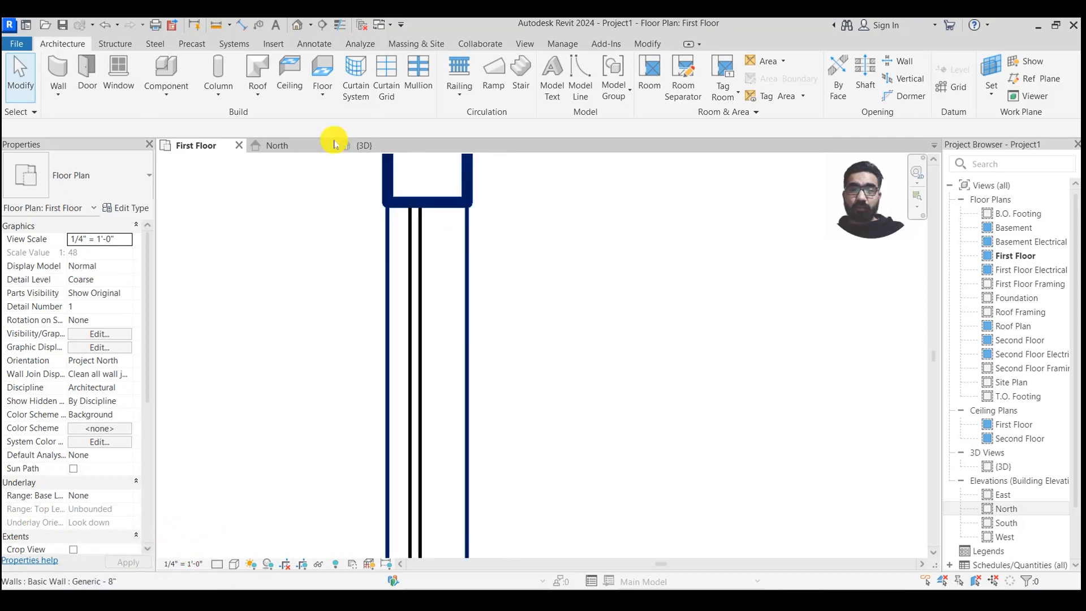
Place a Rectangular Mullion 1 on the jamb-side vertical grid line of the vertical wall's curtain wall in the 3D view, and leave the tool
{"action": "left_click", "coordinate": [358, 146]}
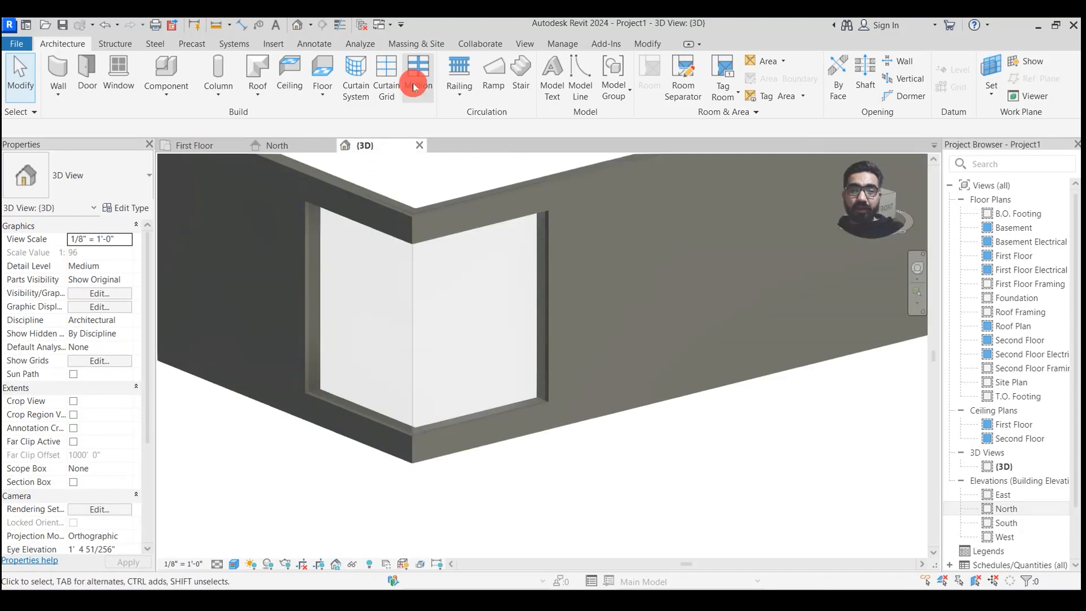
{"action": "left_click", "coordinate": [414, 86]}
{"action": "scroll", "coordinate": [309, 235], "scroll_direction": "up", "scroll_amount": 4}
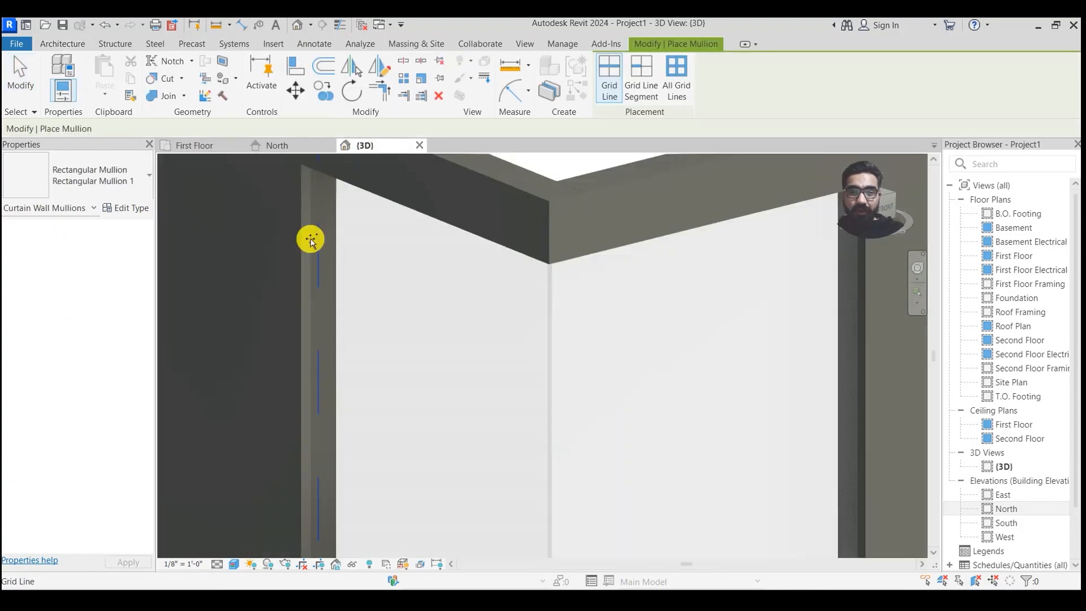
{"action": "left_click", "coordinate": [311, 240]}
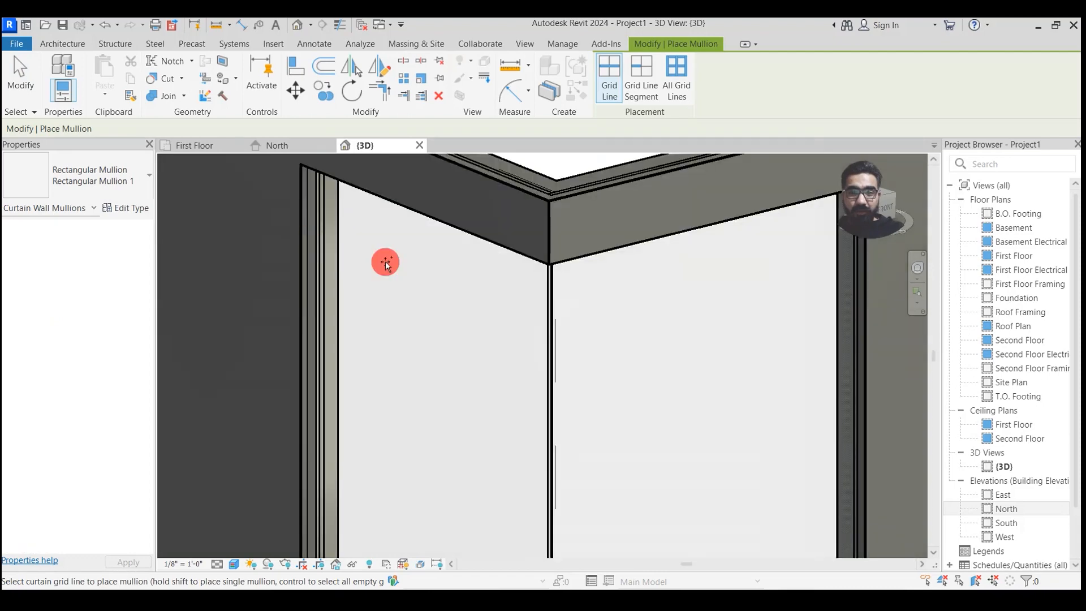
{"action": "scroll", "coordinate": [334, 245], "scroll_direction": "up", "scroll_amount": 3}
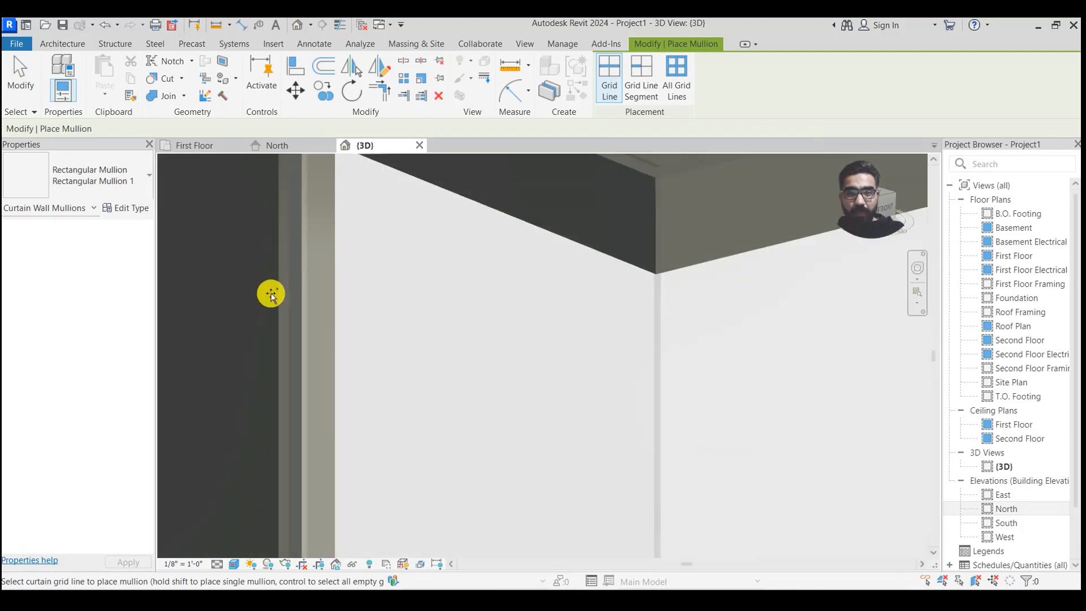
{"action": "key", "text": "Escape"}
Examine the new jamb mullion and its position against the wall opening from outside and inside the corner
{"action": "scroll", "coordinate": [294, 279], "scroll_direction": "up", "scroll_amount": 3}
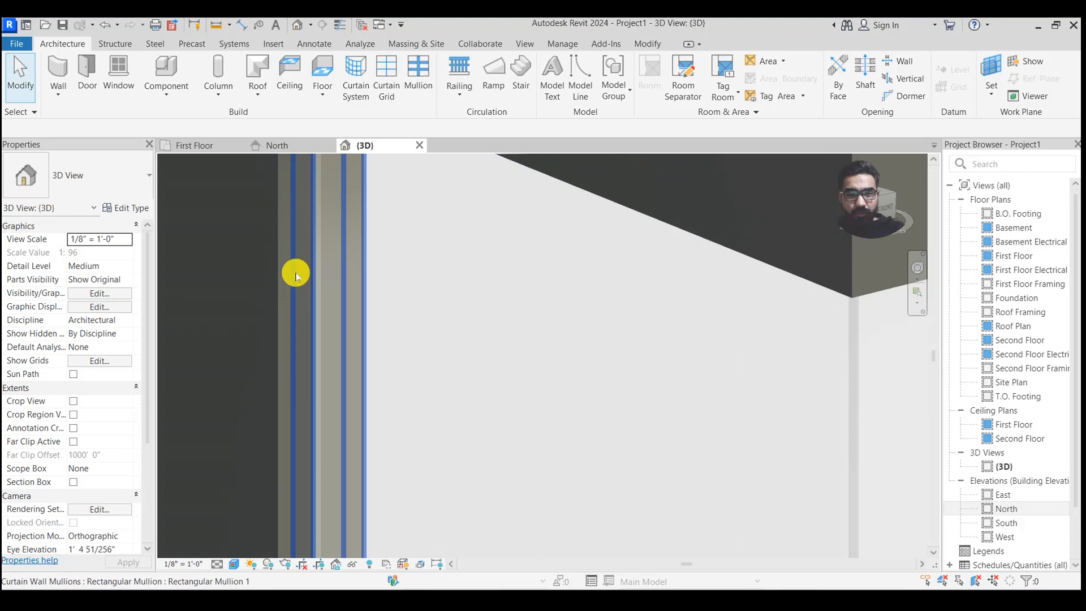
{"action": "key", "text": "Tab"}
{"action": "key", "text": "Tab"}
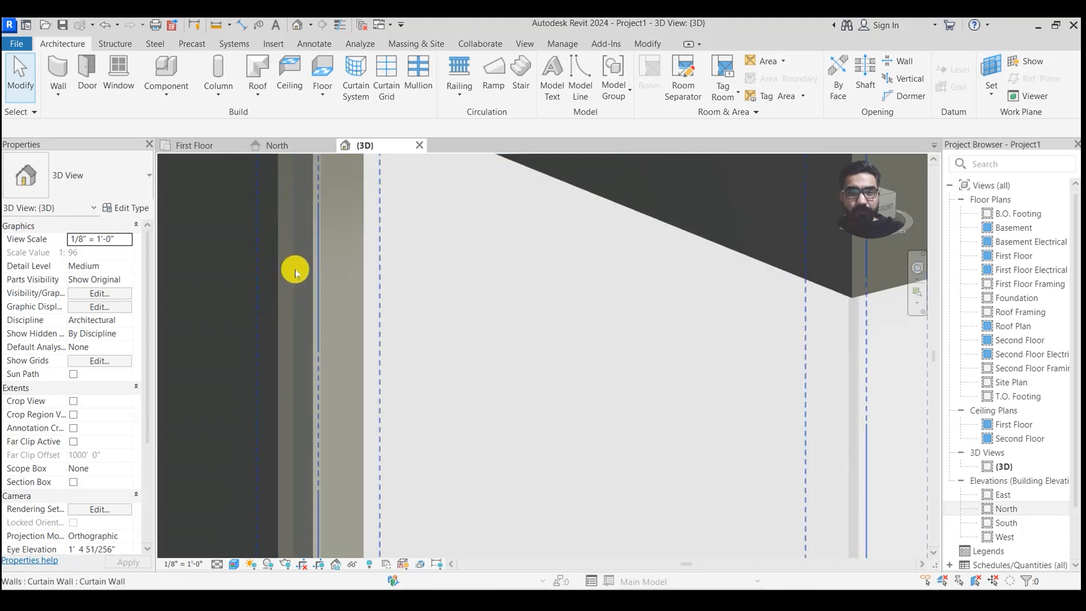
{"action": "scroll", "coordinate": [358, 241], "scroll_direction": "down", "scroll_amount": 3}
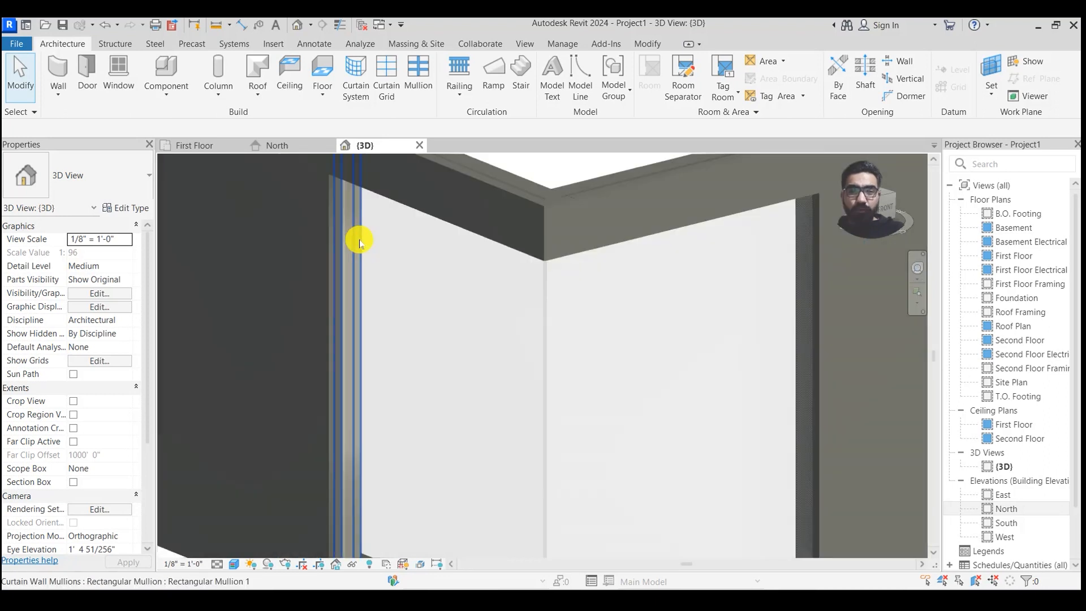
{"action": "scroll", "coordinate": [358, 240], "scroll_direction": "down", "scroll_amount": 3}
{"action": "middle_click_drag", "start_coordinate": [359, 241], "coordinate": [175, 319], "text": "shift"}
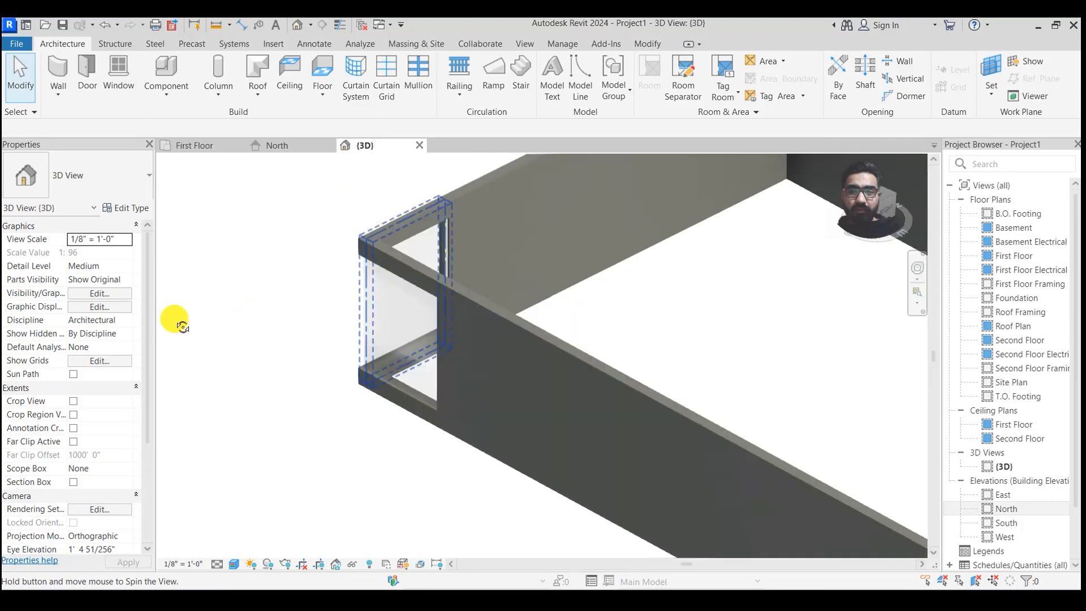
{"action": "scroll", "coordinate": [465, 240], "scroll_direction": "up", "scroll_amount": 3}
{"action": "scroll", "coordinate": [466, 242], "scroll_direction": "up", "scroll_amount": 4}
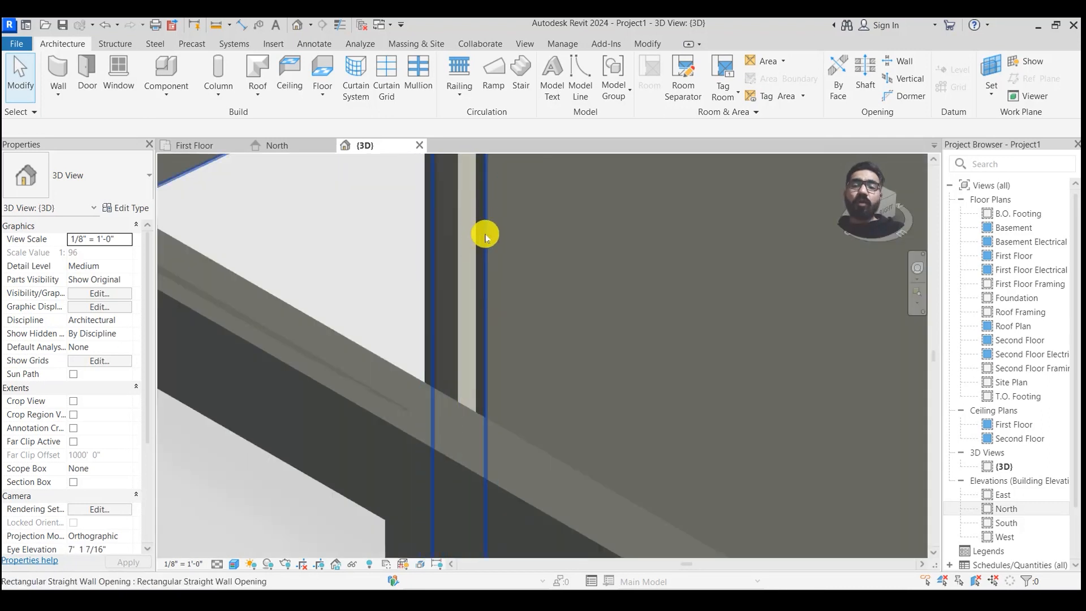
{"action": "scroll", "coordinate": [484, 236], "scroll_direction": "down", "scroll_amount": 4}
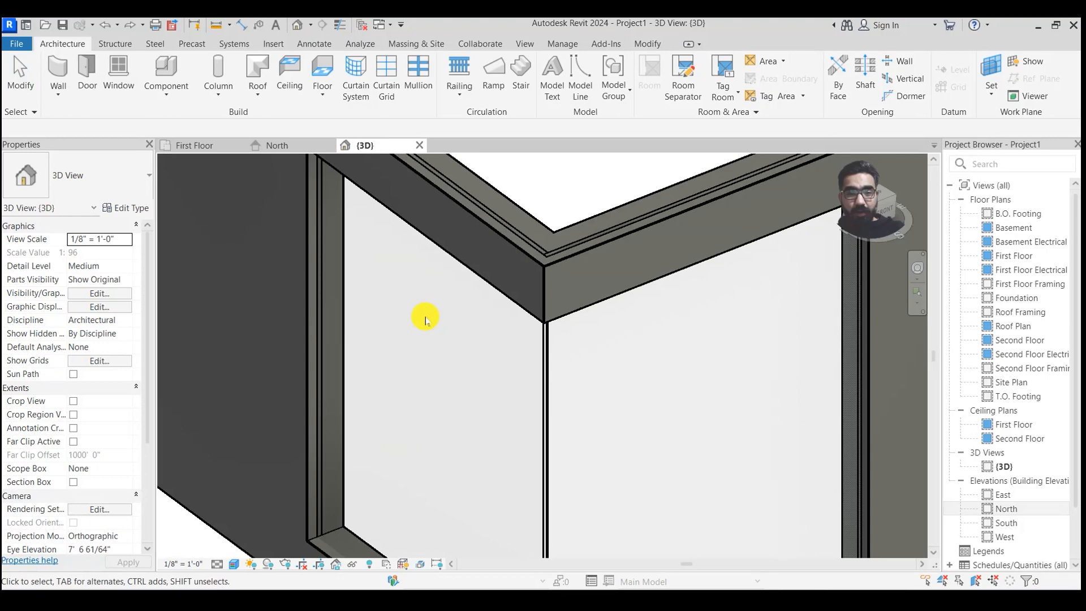
Duplicate the Rectangular Mullion 1 type under Curtain Wall Mullions and name the copy Rectangular mullion practice
{"action": "scroll", "coordinate": [304, 257], "scroll_direction": "up", "scroll_amount": 1}
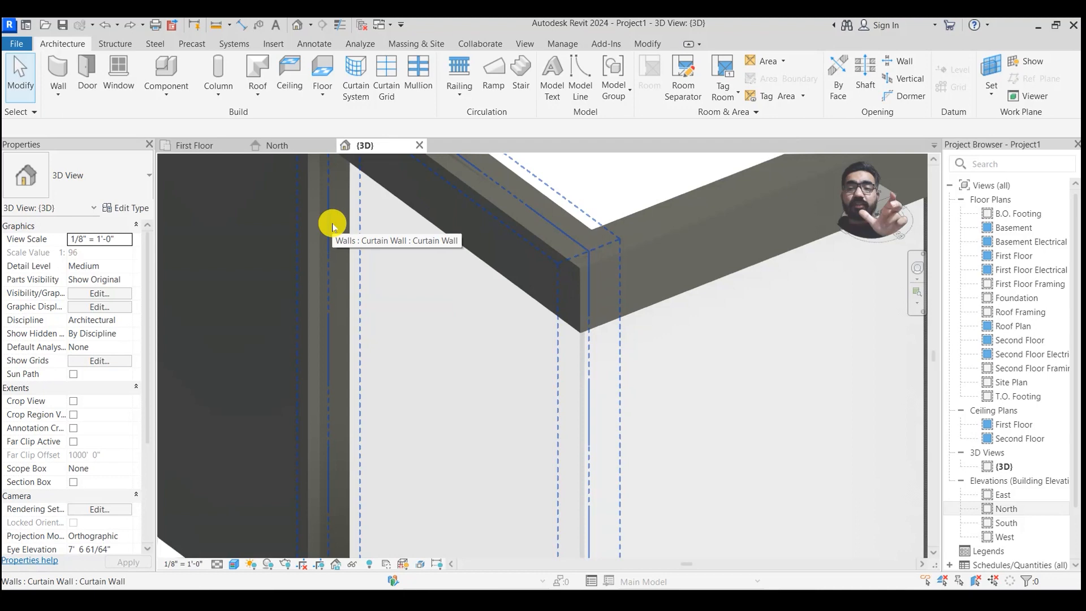
{"action": "scroll", "coordinate": [457, 410], "scroll_direction": "down", "scroll_amount": 3}
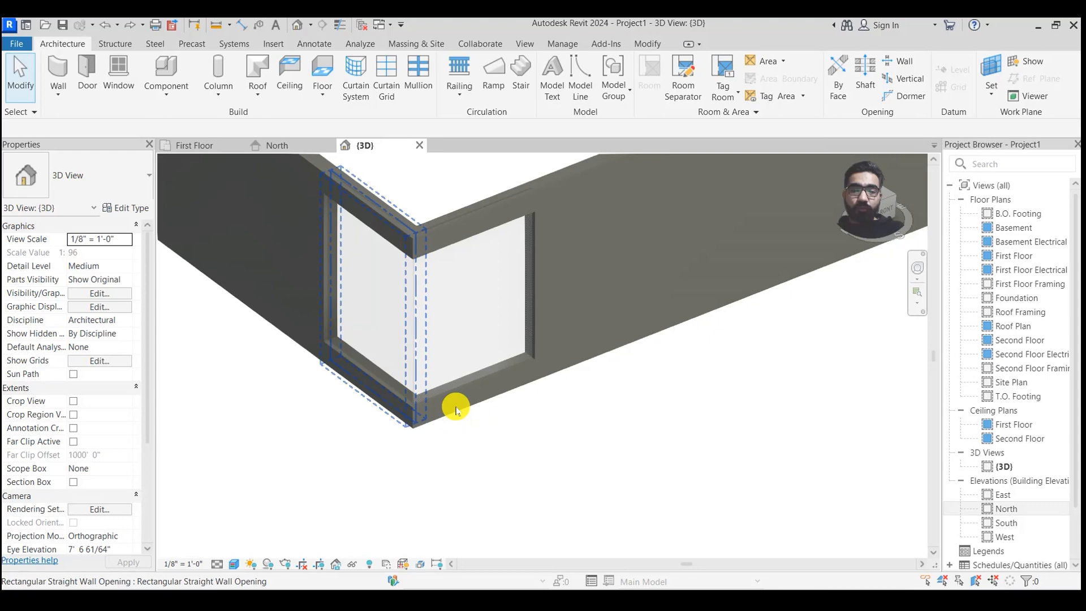
{"action": "left_click", "coordinate": [962, 399]}
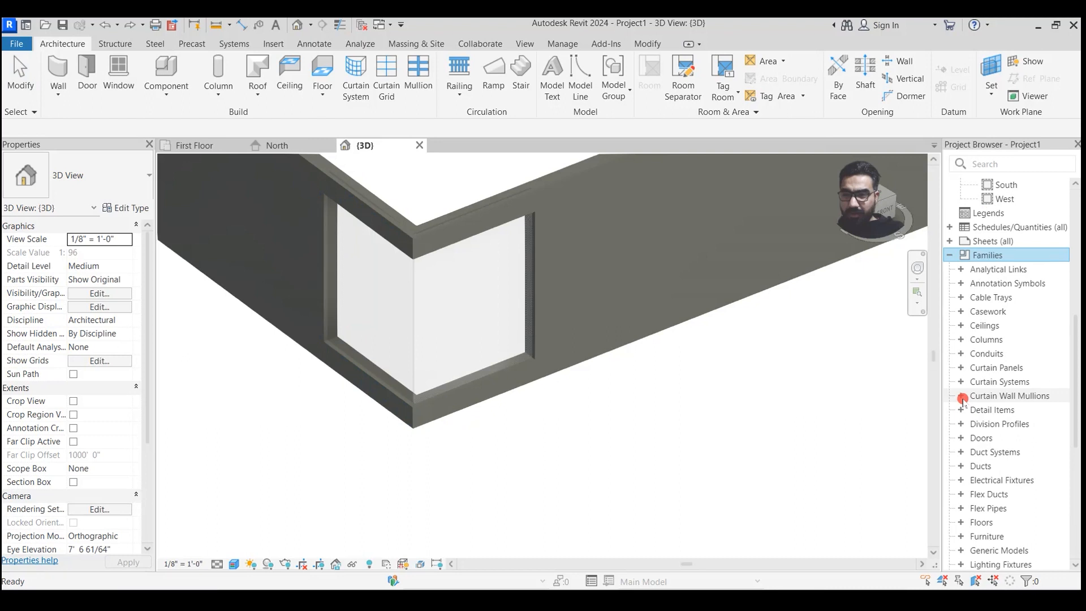
{"action": "left_click", "coordinate": [972, 452]}
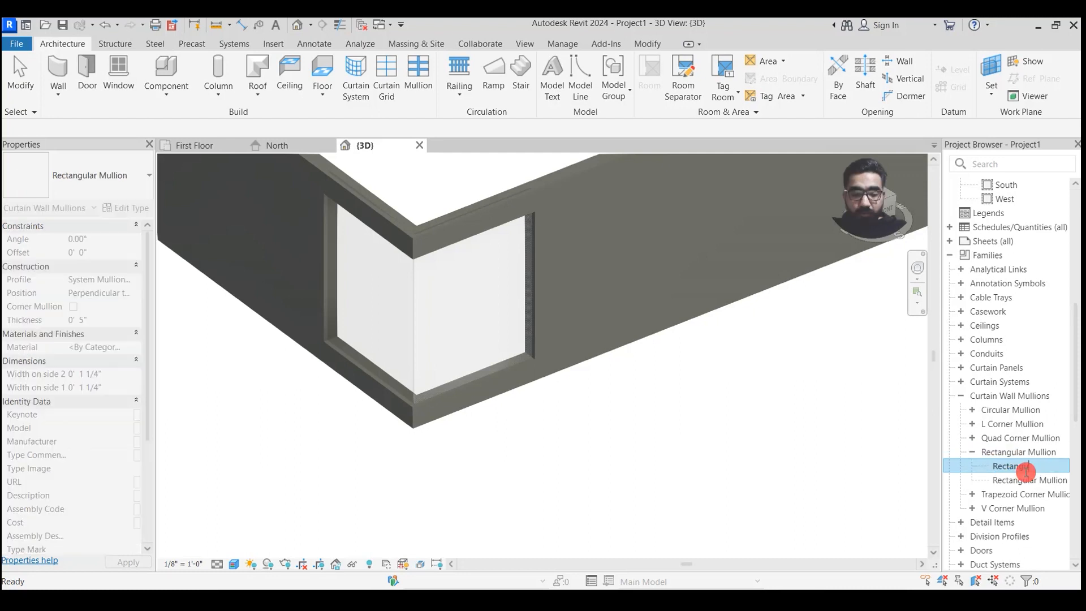
{"action": "type", "text": "lar"}
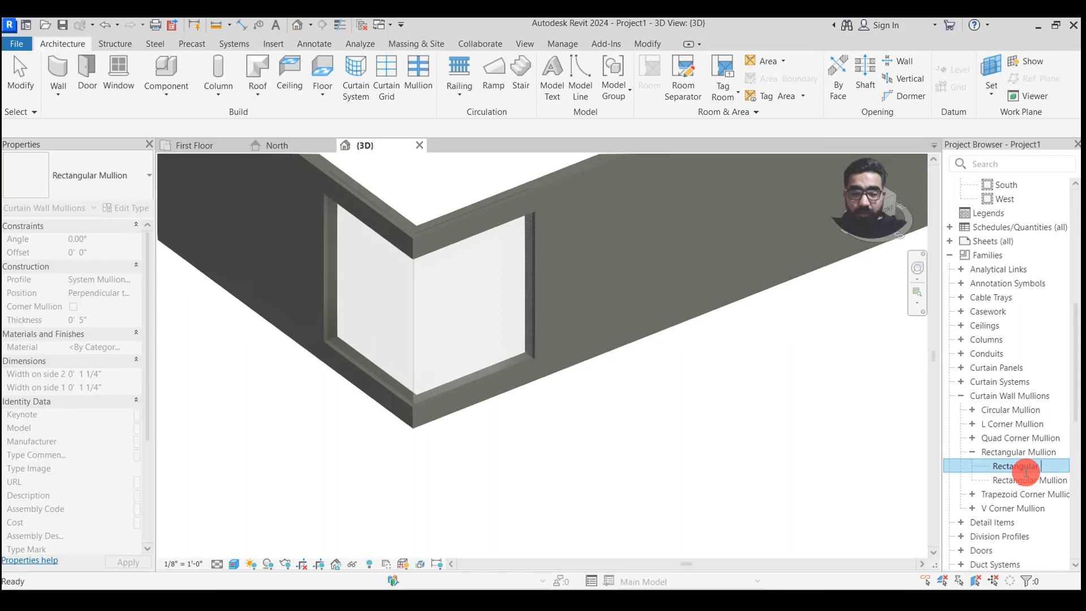
{"action": "type", "text": " mullion"}
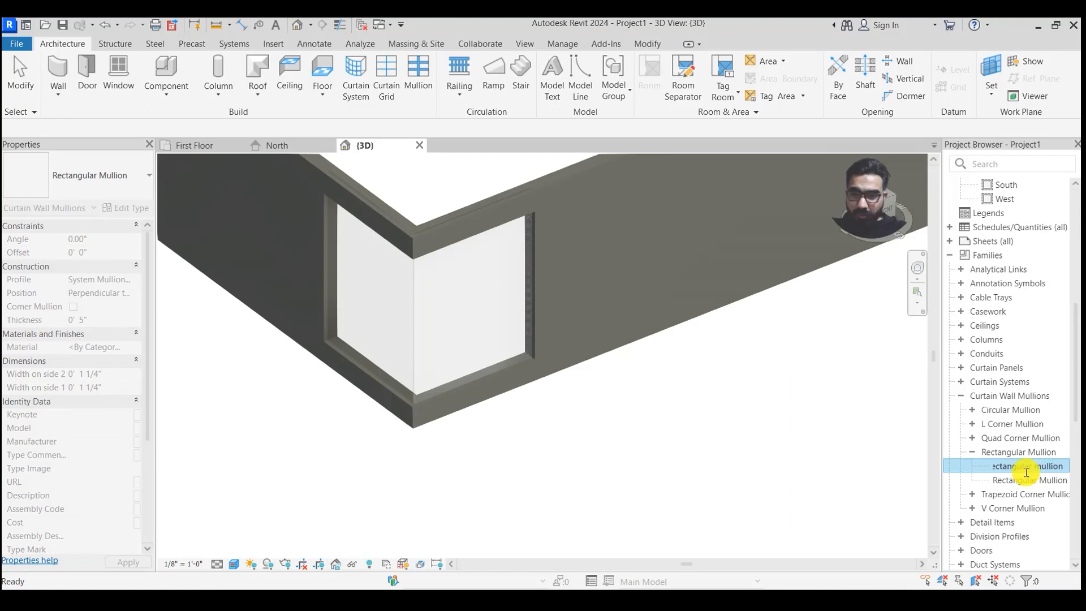
{"action": "type", "text": " practic"}
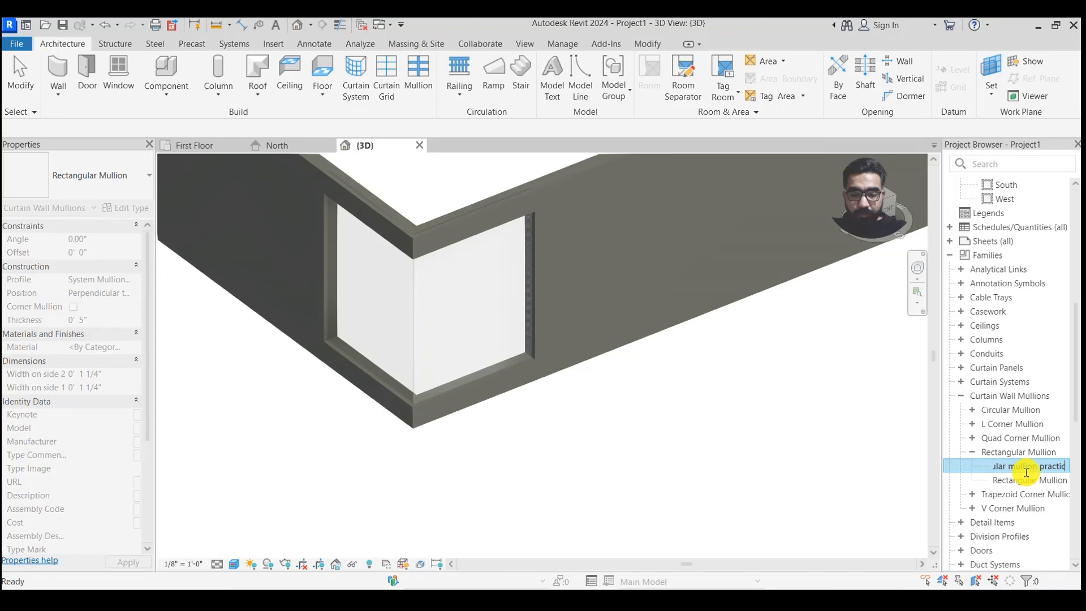
{"action": "key", "text": "Return"}
Set the thickness of the Rectangular Mullion 1 type to 0' 8" in its type properties and apply the change
{"action": "right_click", "coordinate": [1026, 467]}
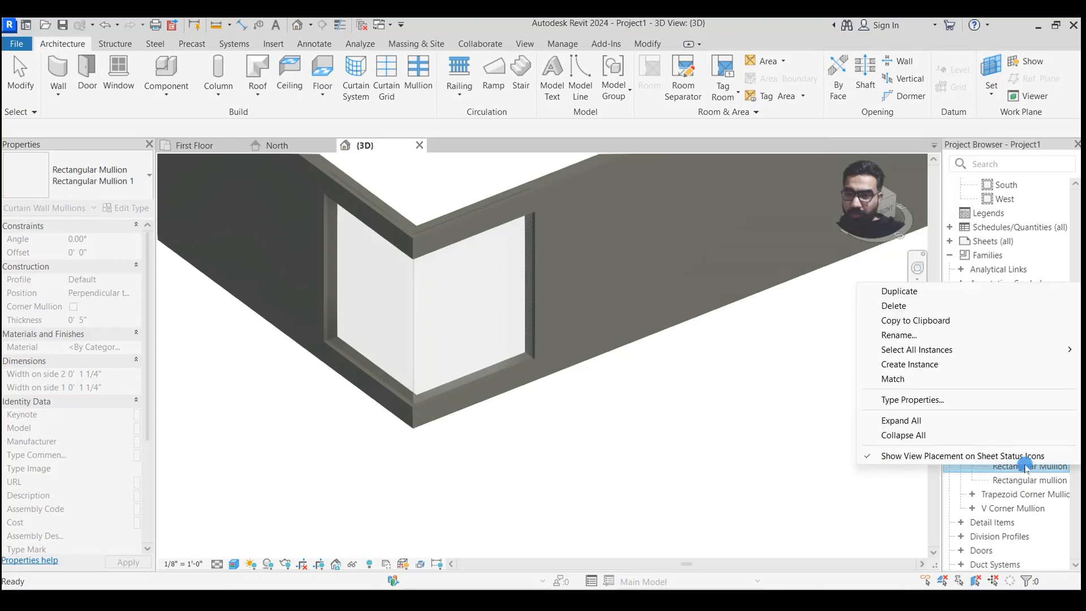
{"action": "left_click", "coordinate": [1025, 469]}
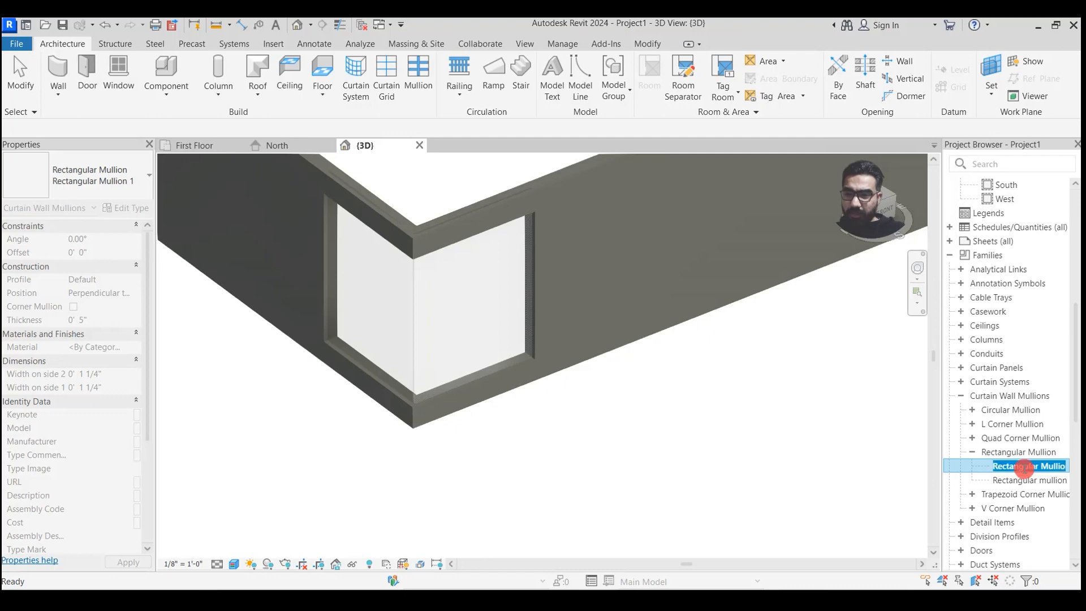
{"action": "left_click", "coordinate": [994, 468]}
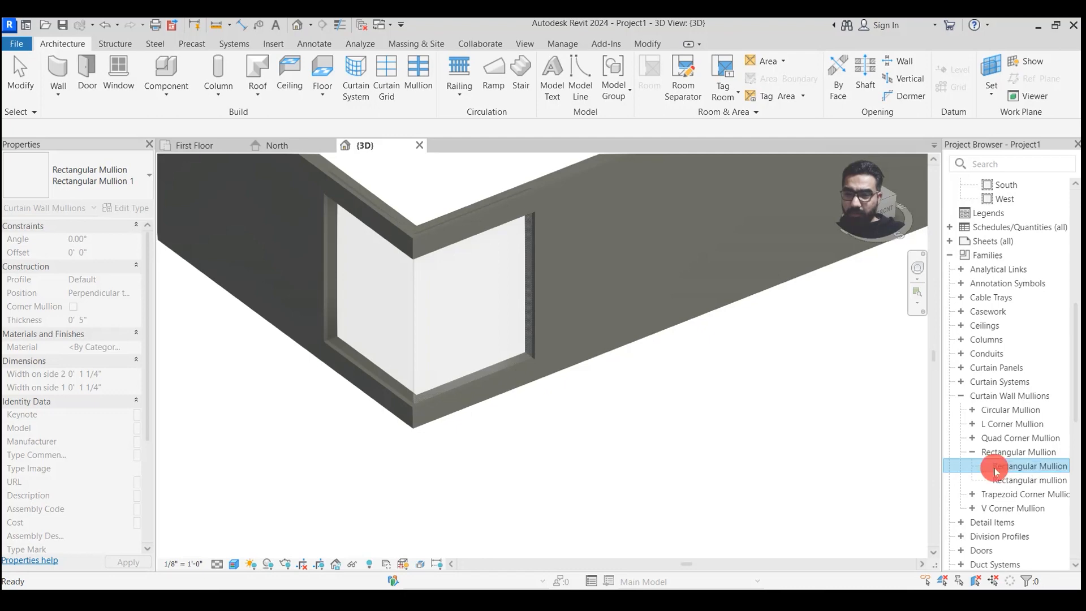
{"action": "double_click", "coordinate": [994, 469]}
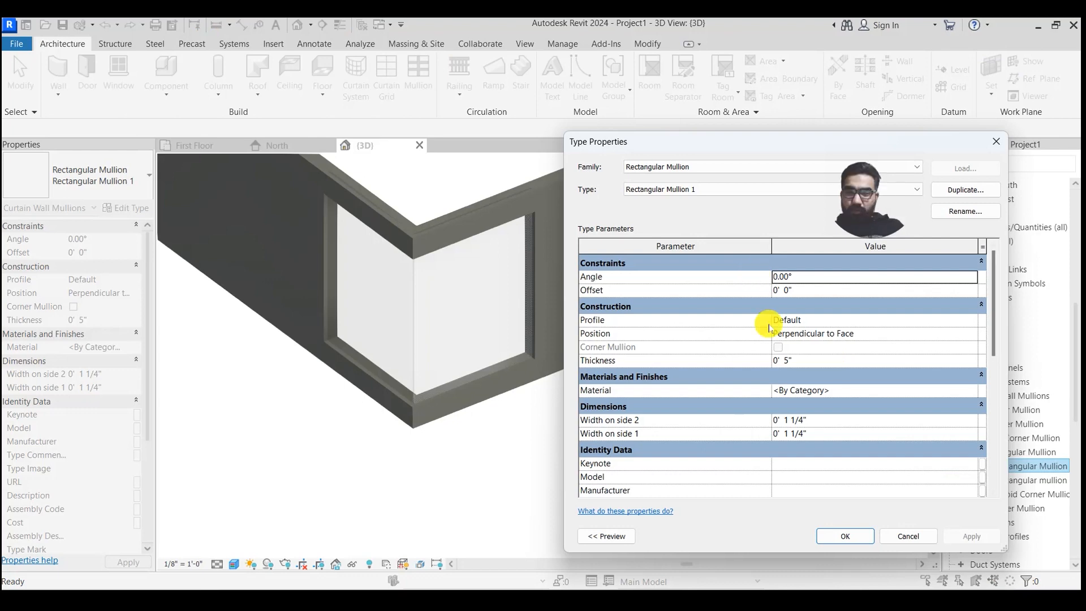
{"action": "scroll", "coordinate": [772, 334], "scroll_direction": "down", "scroll_amount": 2}
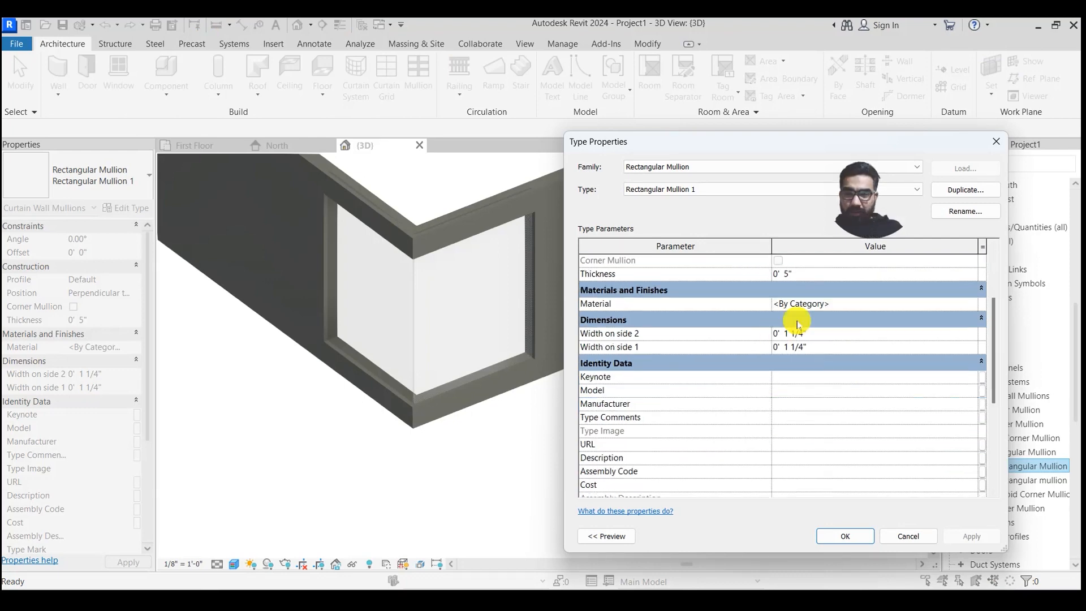
{"action": "scroll", "coordinate": [798, 323], "scroll_direction": "up", "scroll_amount": 1}
{"action": "left_click", "coordinate": [789, 316]}
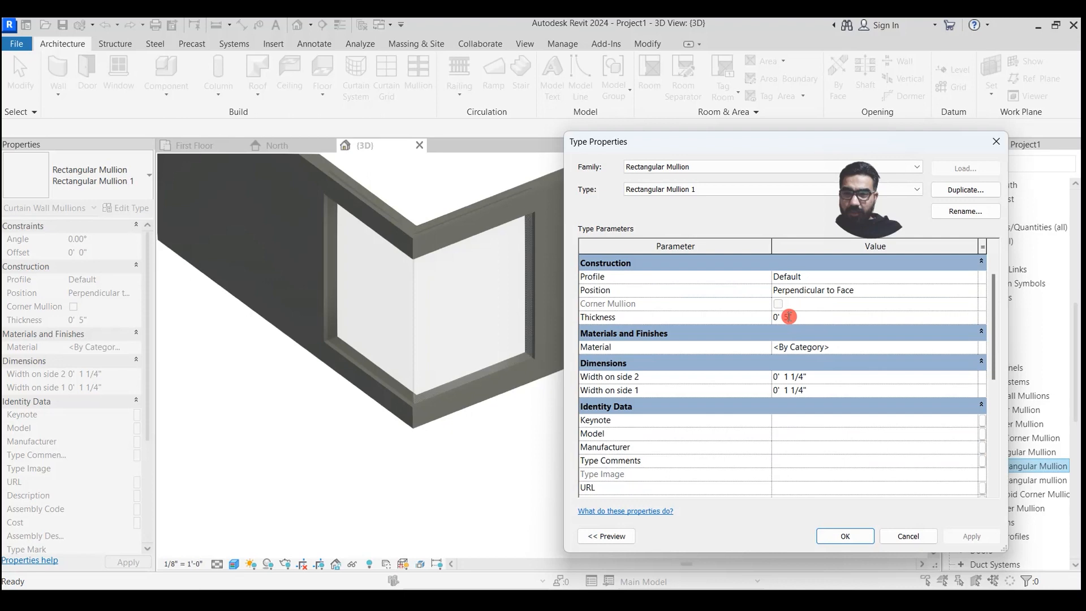
{"action": "key", "text": "BackSpace"}
{"action": "type", "text": "8"}
{"action": "left_click", "coordinate": [782, 345]}
{"action": "left_click", "coordinate": [806, 381]}
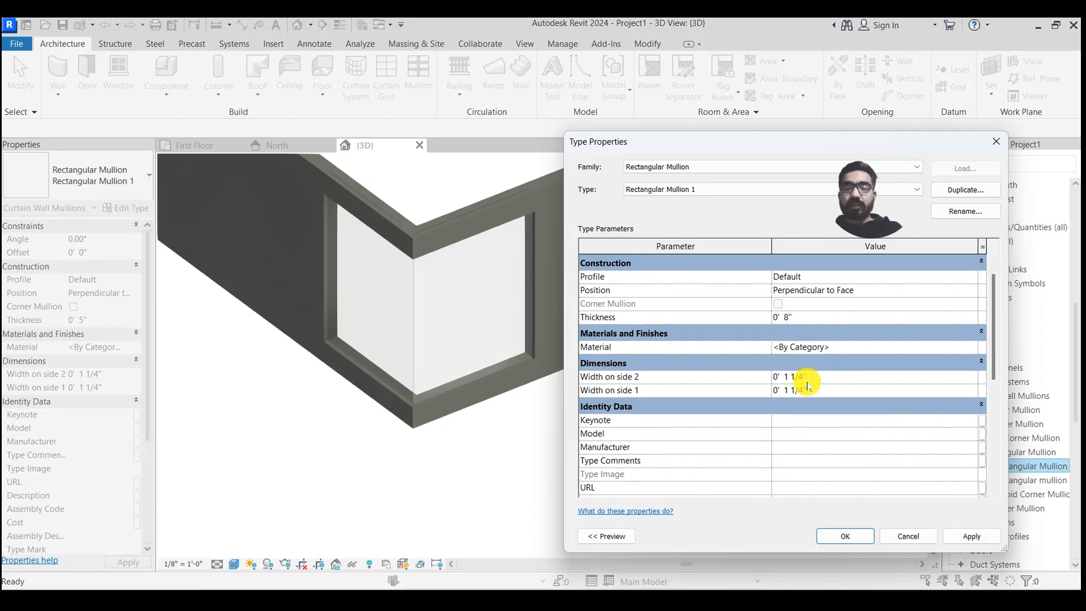
{"action": "left_click", "coordinate": [804, 378]}
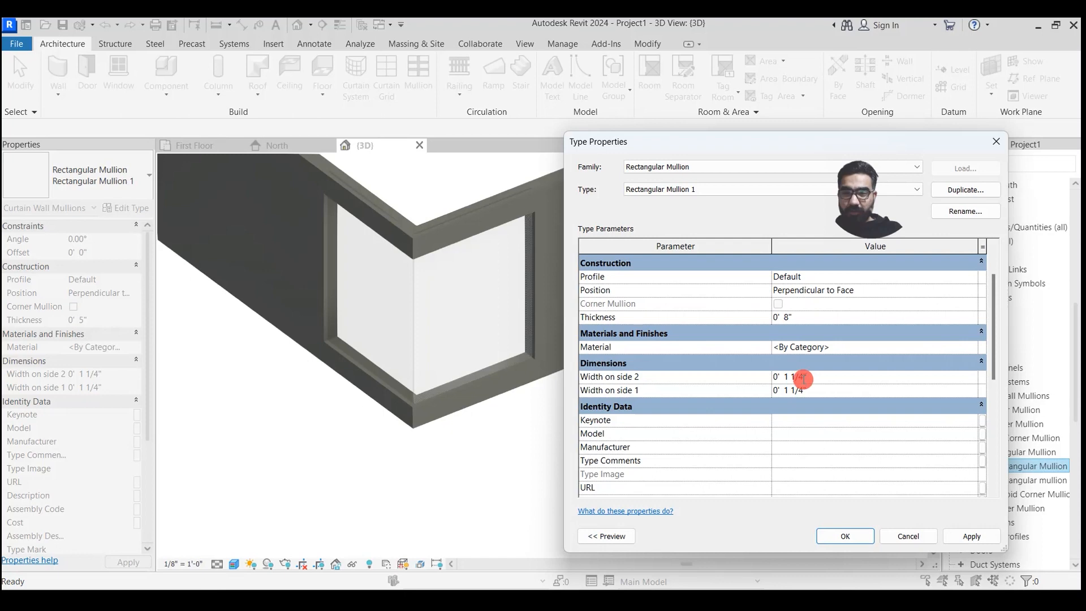
{"action": "left_click", "coordinate": [960, 537]}
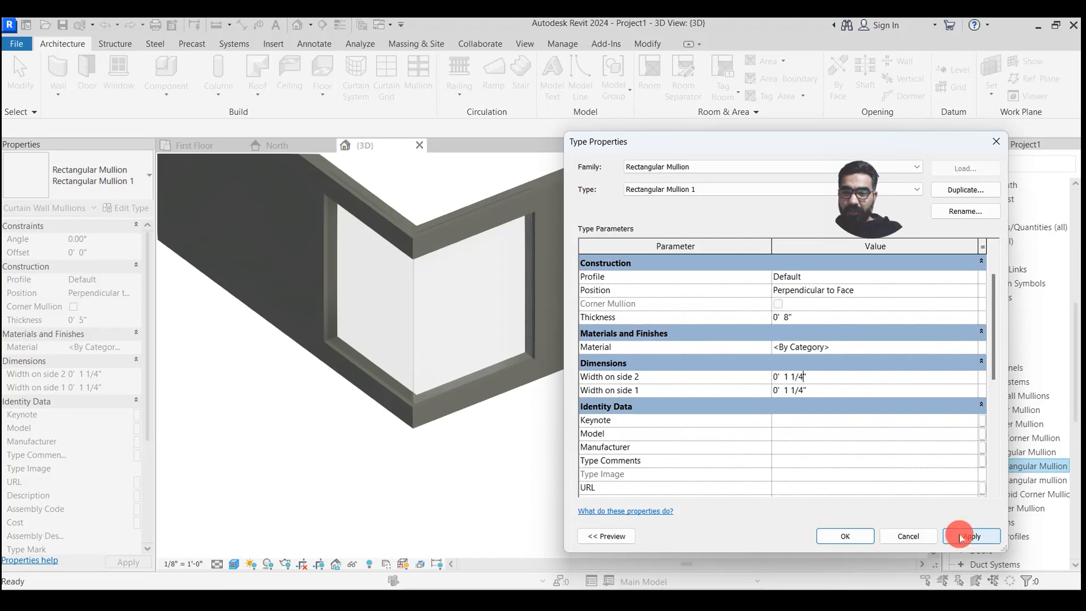
{"action": "left_click", "coordinate": [845, 536]}
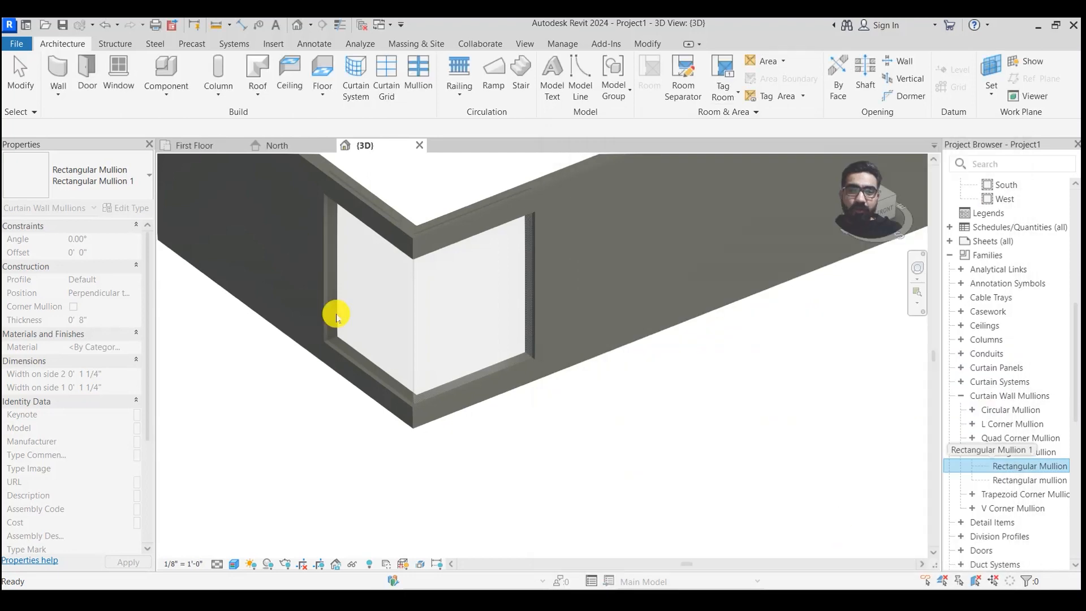
Select both corner curtain walls and set their type's vertical mullion Border 1 and Border 2 to Rectangular mullion practice
{"action": "scroll", "coordinate": [339, 314], "scroll_direction": "up", "scroll_amount": 2}
{"action": "middle_click_drag", "start_coordinate": [454, 272], "coordinate": [467, 316], "text": "shift"}
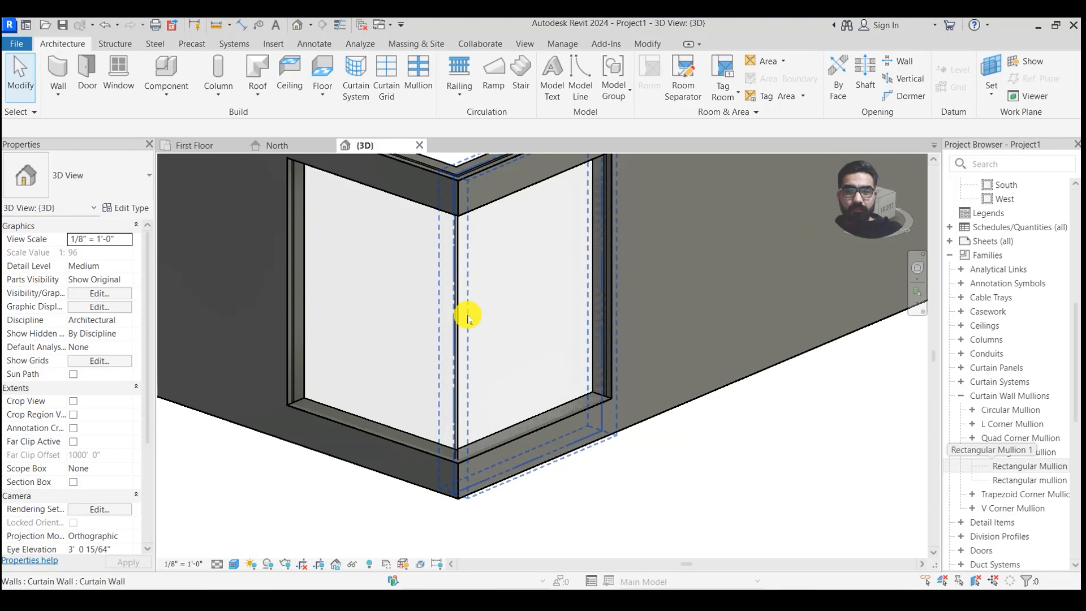
{"action": "left_click", "coordinate": [468, 319]}
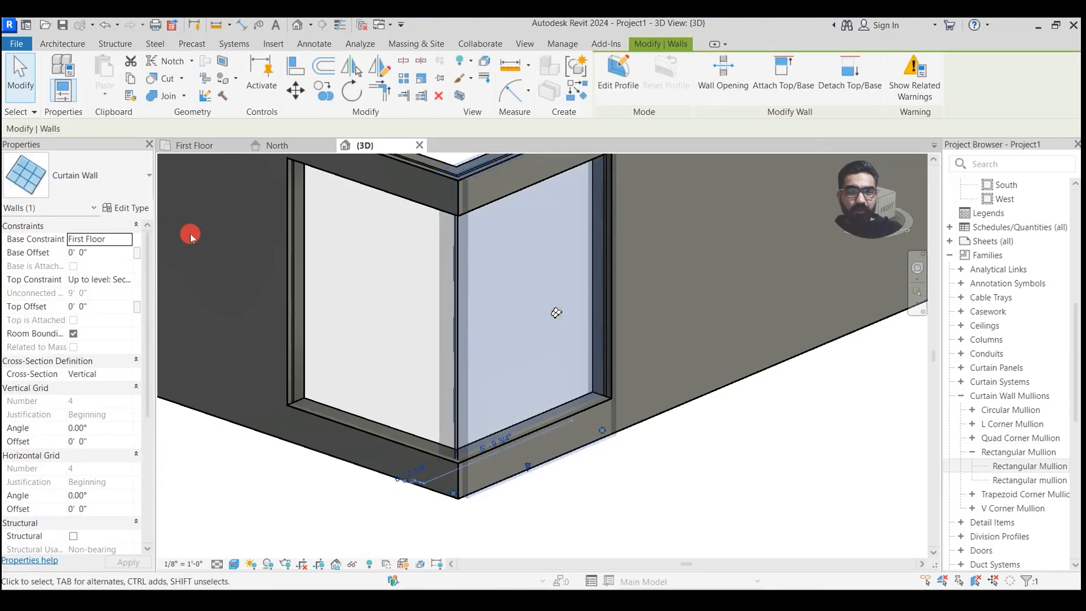
{"action": "left_click", "coordinate": [298, 244], "text": "ctrl"}
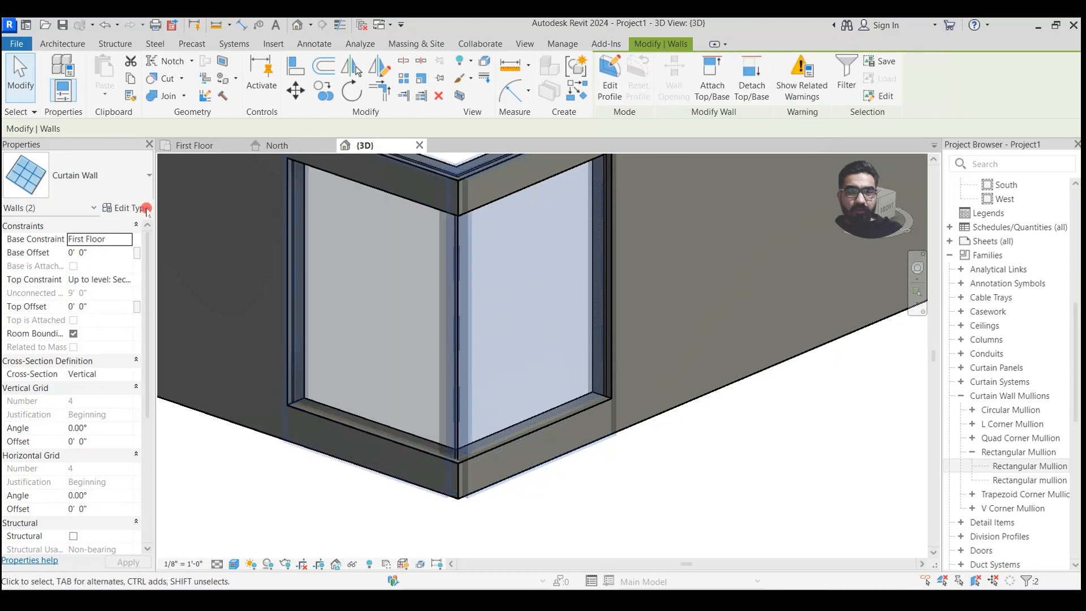
{"action": "left_click", "coordinate": [126, 207]}
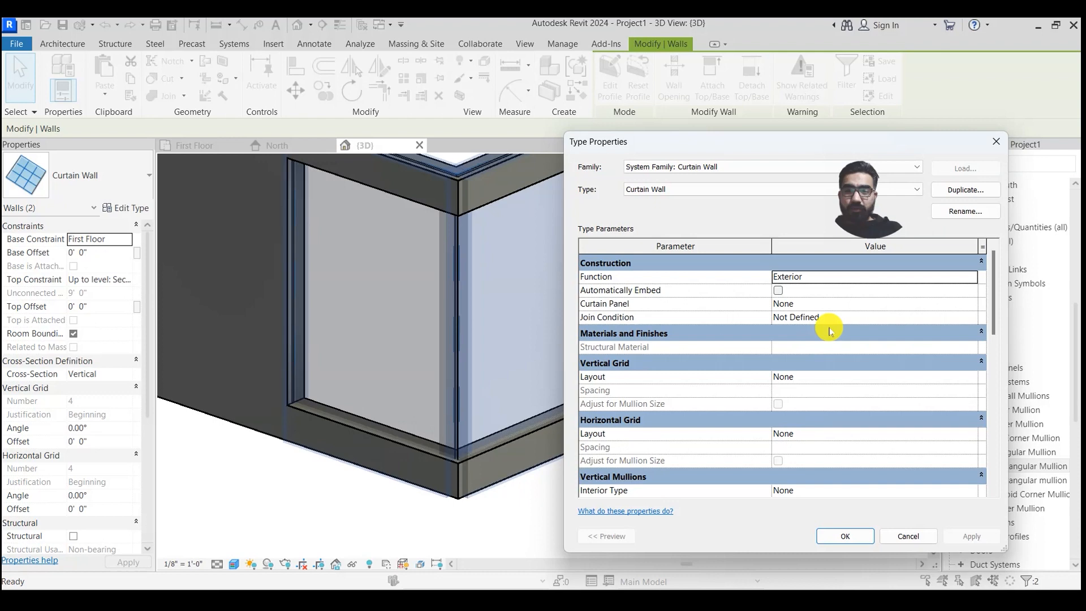
{"action": "scroll", "coordinate": [829, 331], "scroll_direction": "down", "scroll_amount": 4}
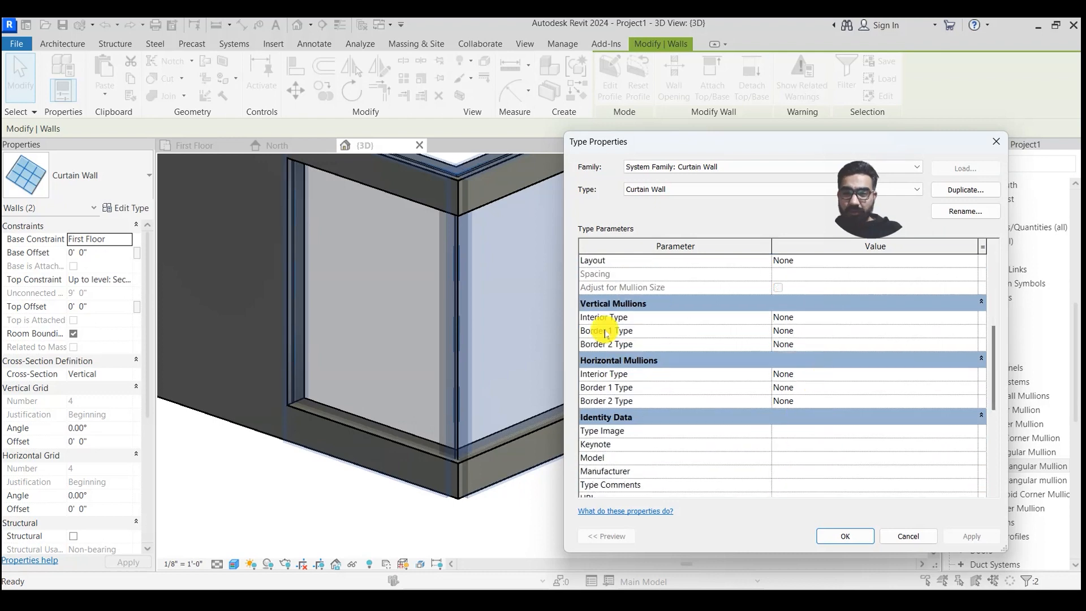
{"action": "left_click", "coordinate": [970, 330]}
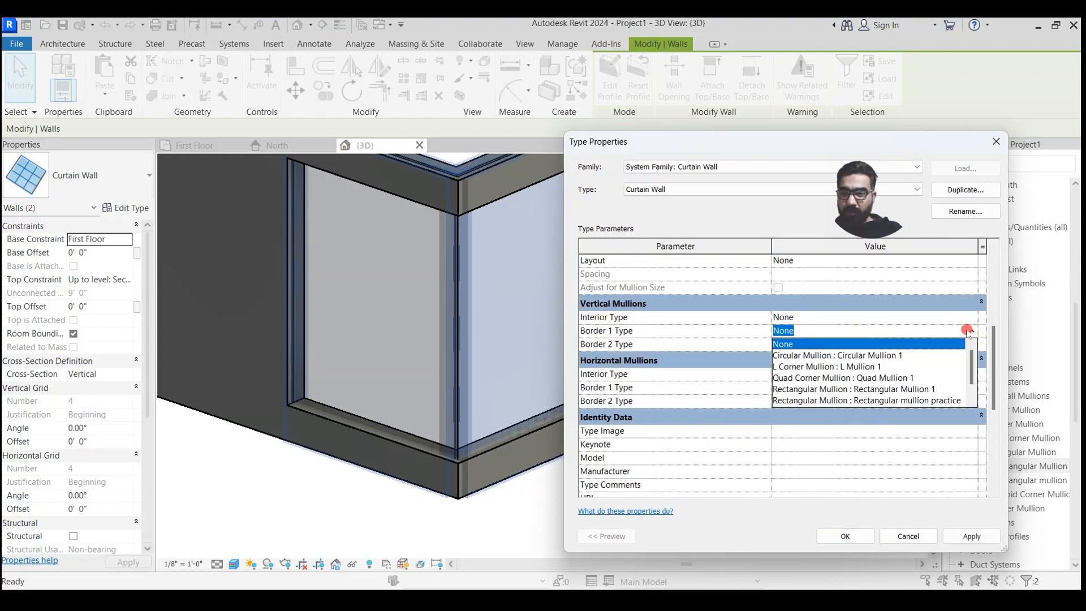
{"action": "left_click", "coordinate": [870, 400]}
{"action": "left_click", "coordinate": [971, 343]}
{"action": "left_click", "coordinate": [972, 344]}
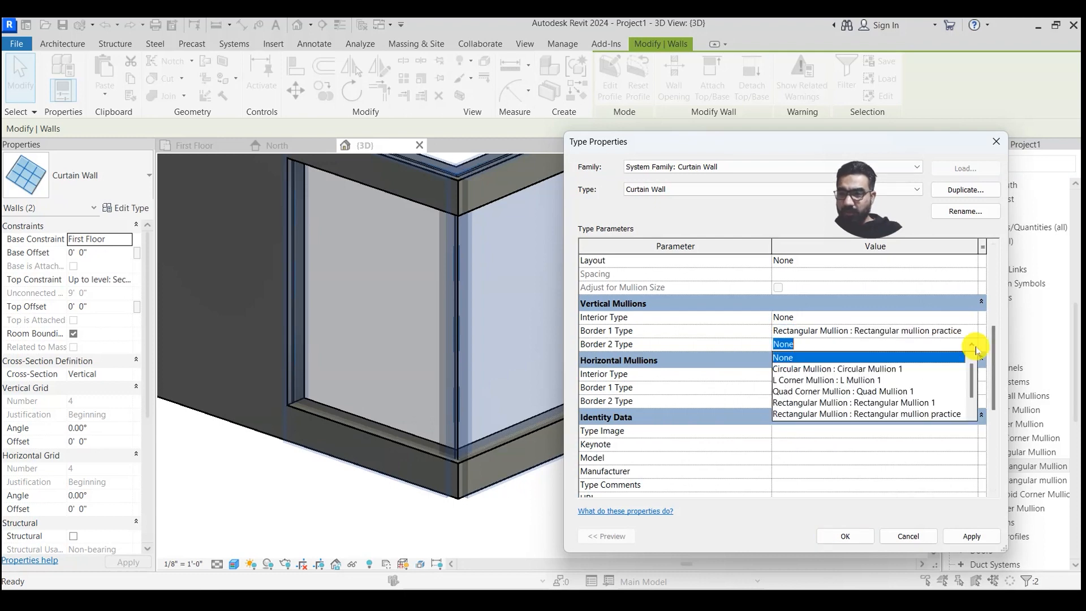
{"action": "left_click", "coordinate": [947, 415]}
Set the horizontal mullion Border 1 and Border 2 types to Rectangular mullion practice and apply the type changes
{"action": "left_click", "coordinate": [971, 387]}
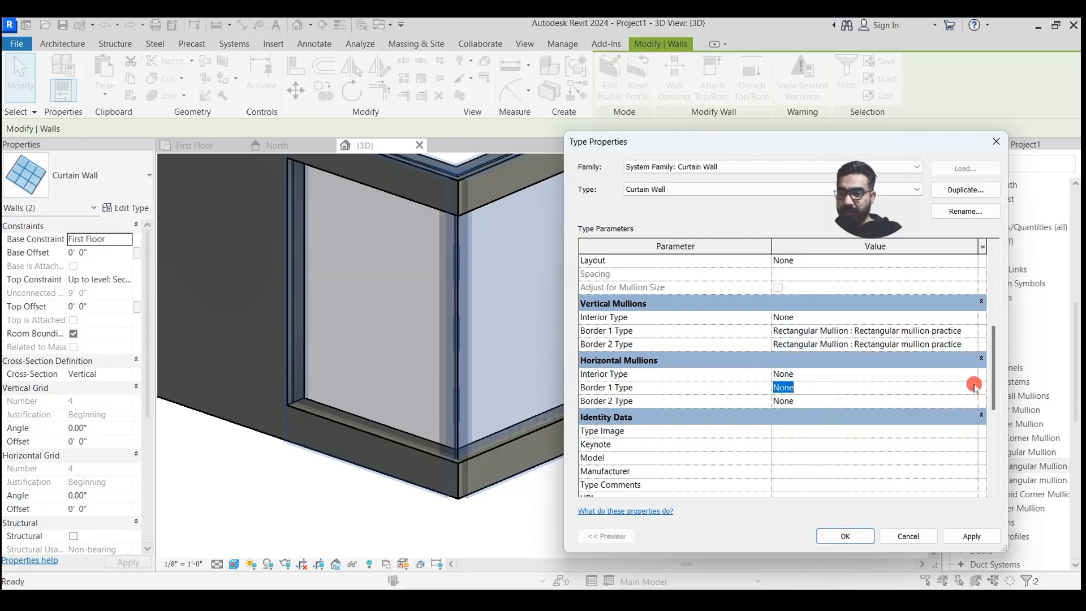
{"action": "left_click", "coordinate": [972, 387]}
{"action": "left_click", "coordinate": [935, 459]}
{"action": "left_click", "coordinate": [971, 400]}
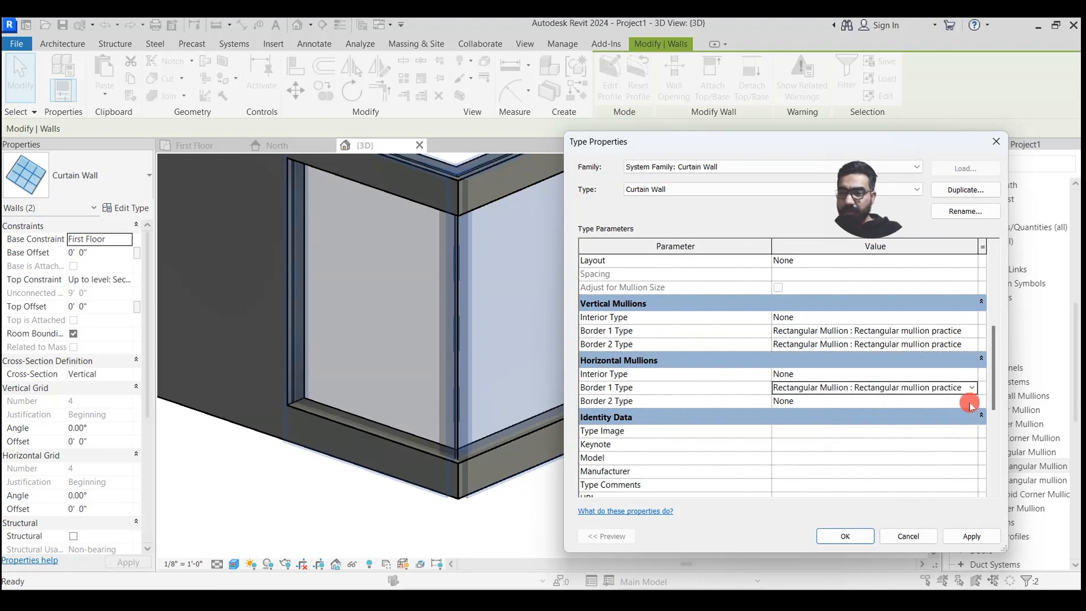
{"action": "left_click", "coordinate": [972, 401]}
{"action": "left_click", "coordinate": [908, 471]}
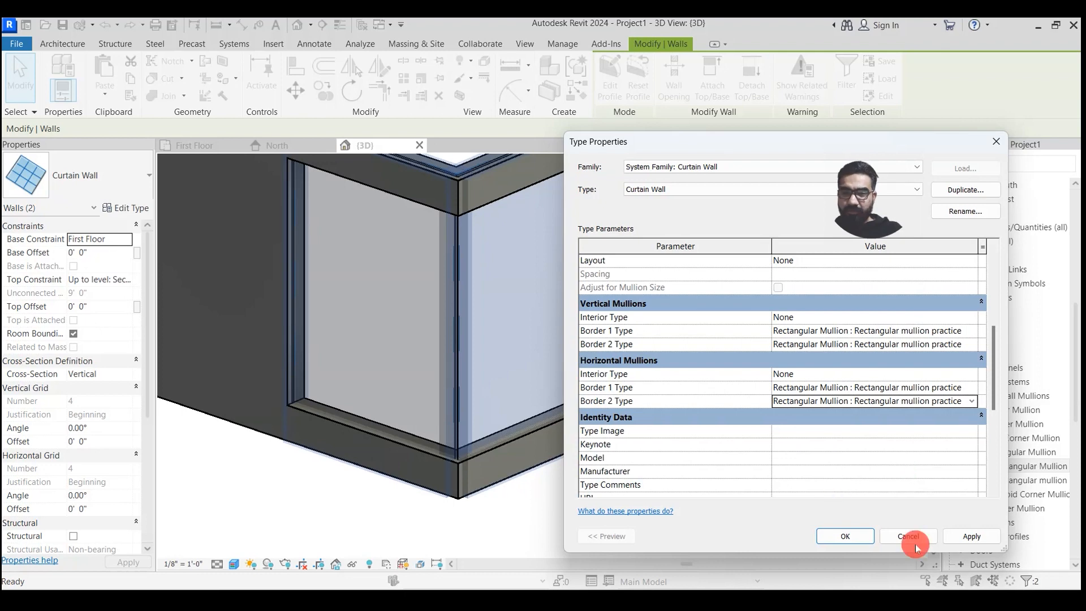
{"action": "left_click", "coordinate": [971, 536]}
{"action": "left_click", "coordinate": [843, 536]}
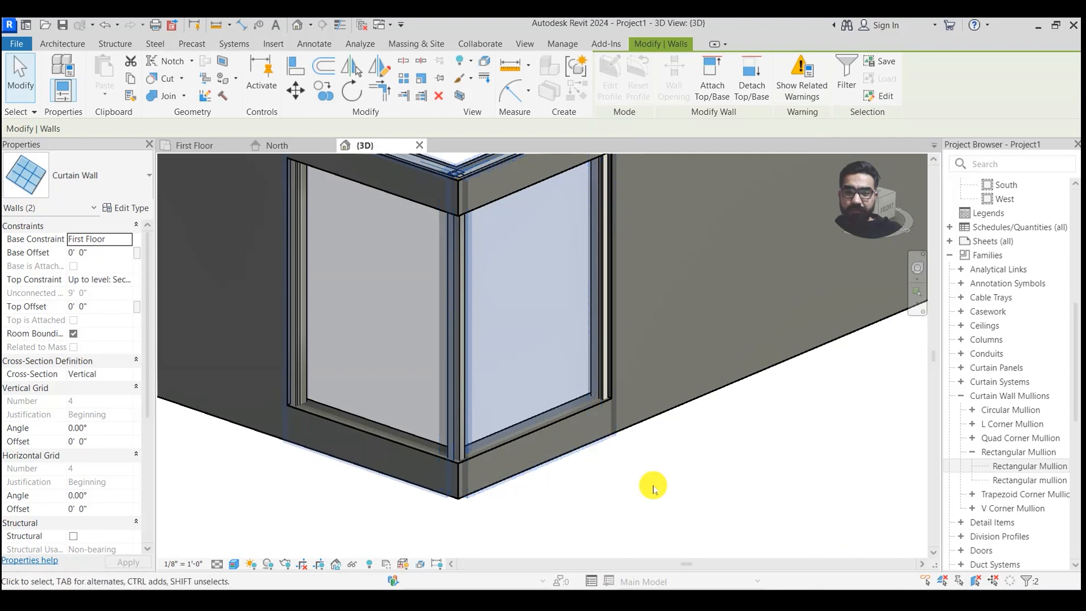
Examine the new border mullions at the corner, the sill and the opening jambs in the 3D view
{"action": "scroll", "coordinate": [545, 289], "scroll_direction": "up", "scroll_amount": 5}
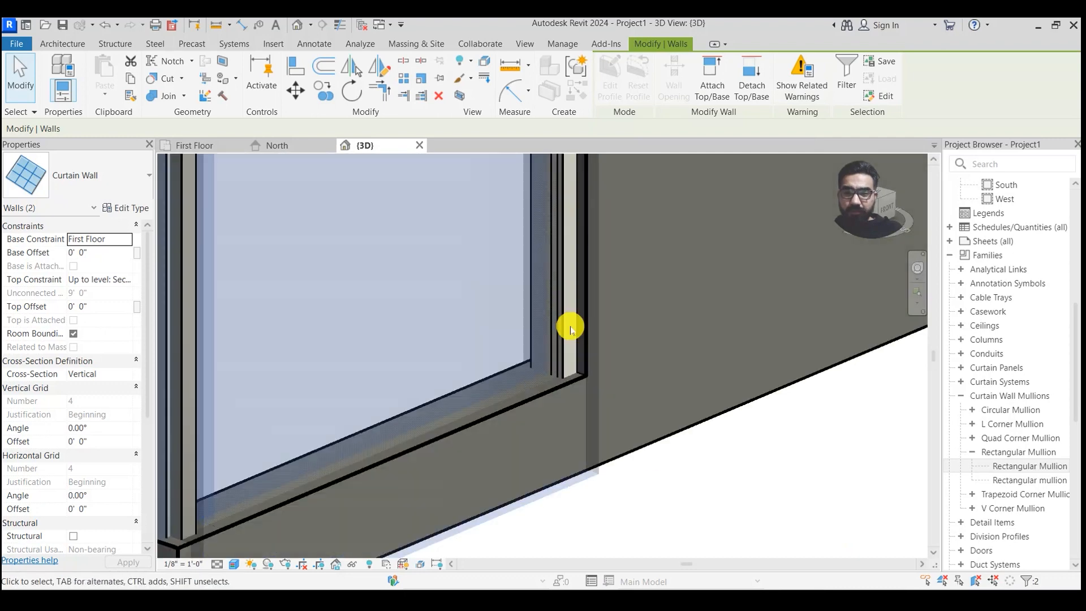
{"action": "scroll", "coordinate": [570, 330], "scroll_direction": "down", "scroll_amount": 2}
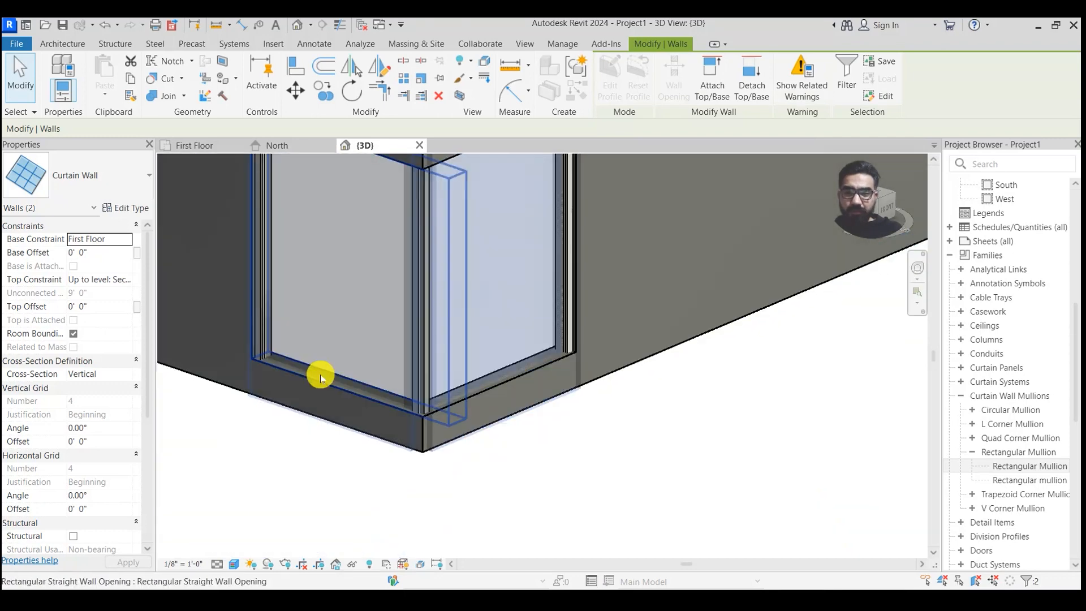
{"action": "left_click", "coordinate": [243, 448]}
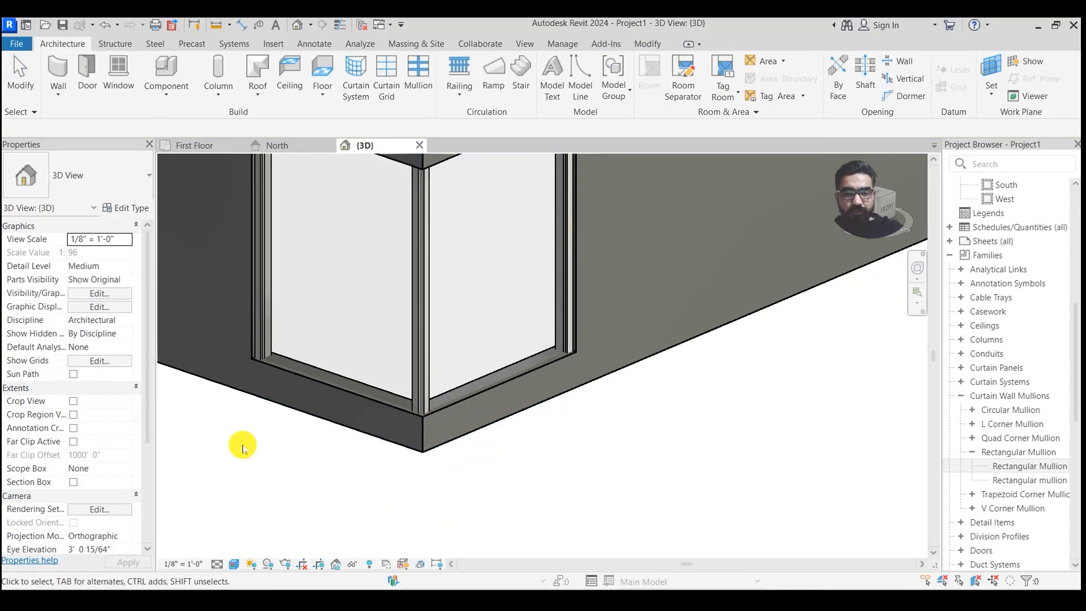
{"action": "scroll", "coordinate": [322, 338], "scroll_direction": "up", "scroll_amount": 5}
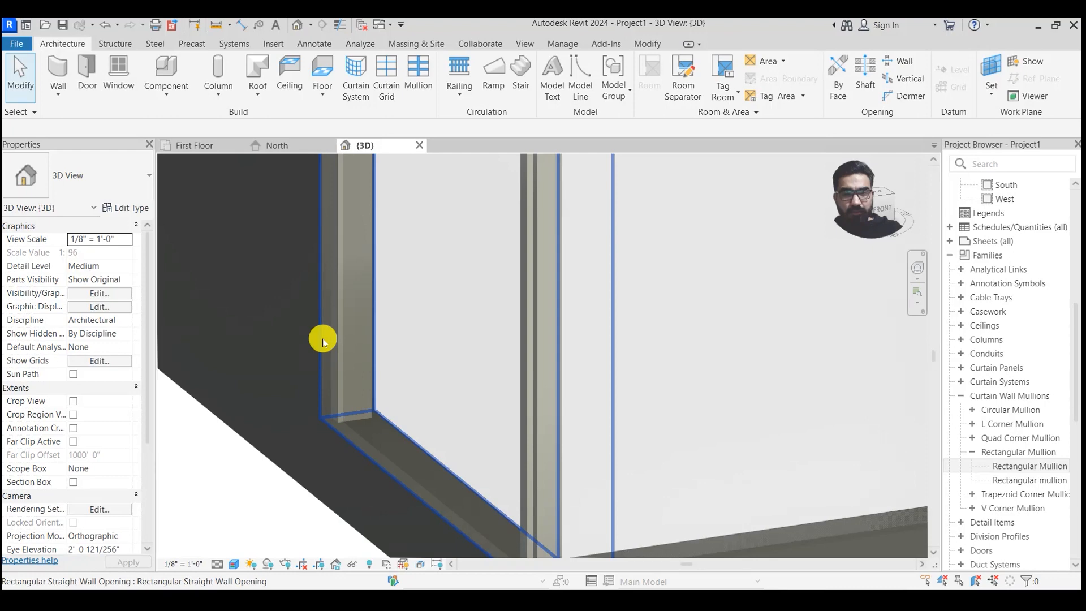
{"action": "scroll", "coordinate": [609, 426], "scroll_direction": "down", "scroll_amount": 2}
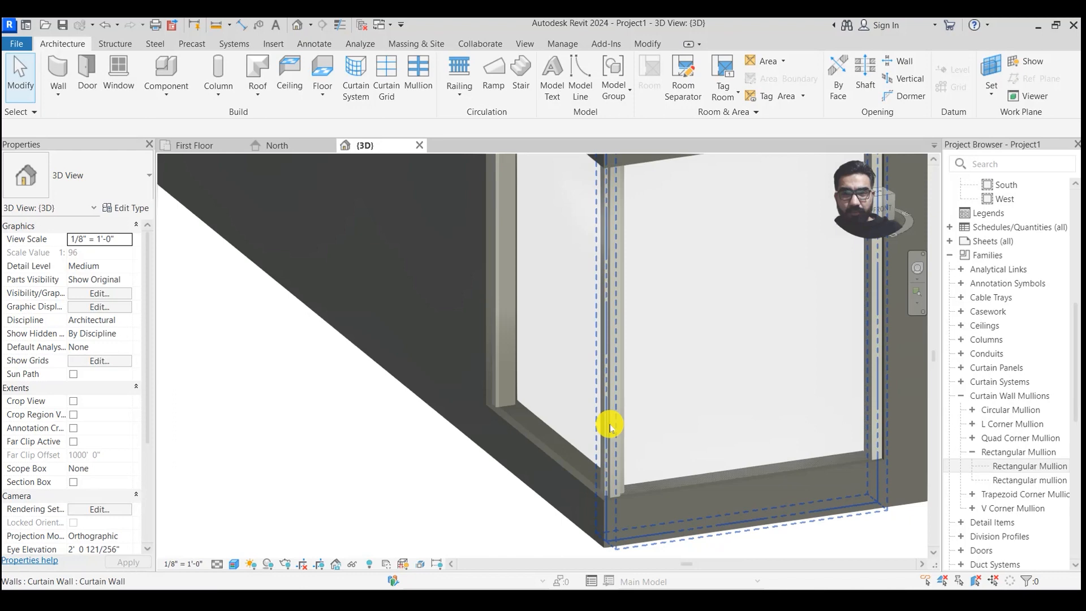
{"action": "scroll", "coordinate": [609, 425], "scroll_direction": "up", "scroll_amount": 2}
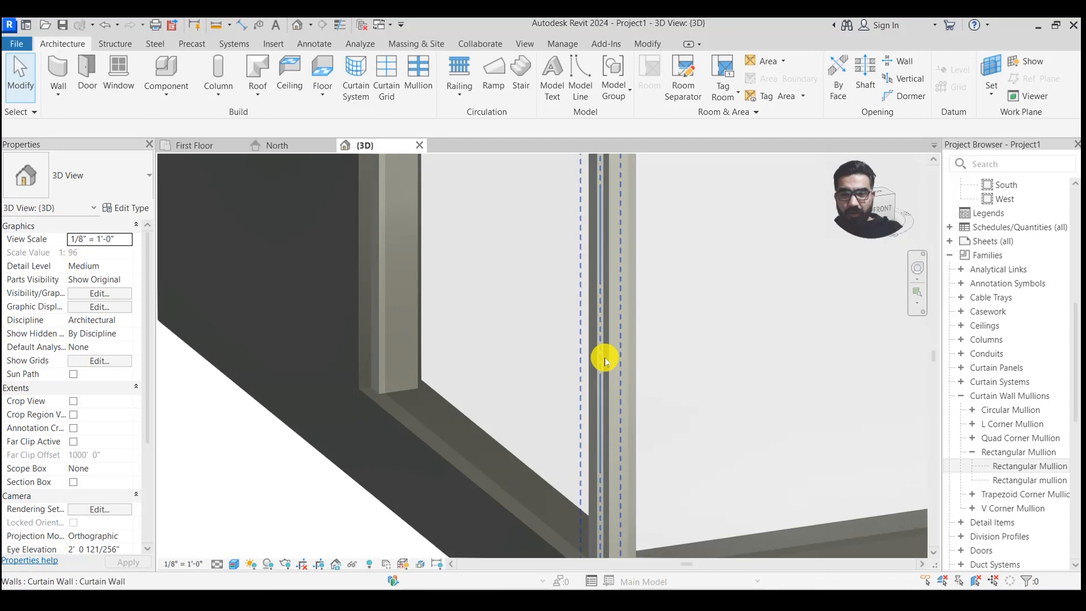
Set the Top Offset of both corner curtain walls to -1' 0"
{"action": "left_click", "coordinate": [741, 499]}
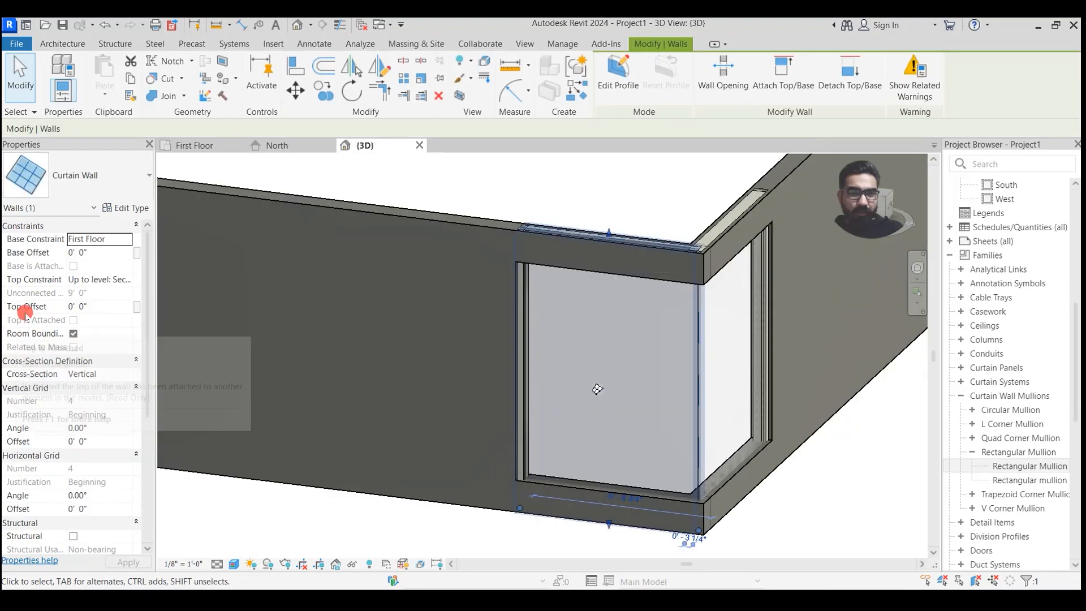
{"action": "left_click", "coordinate": [25, 310]}
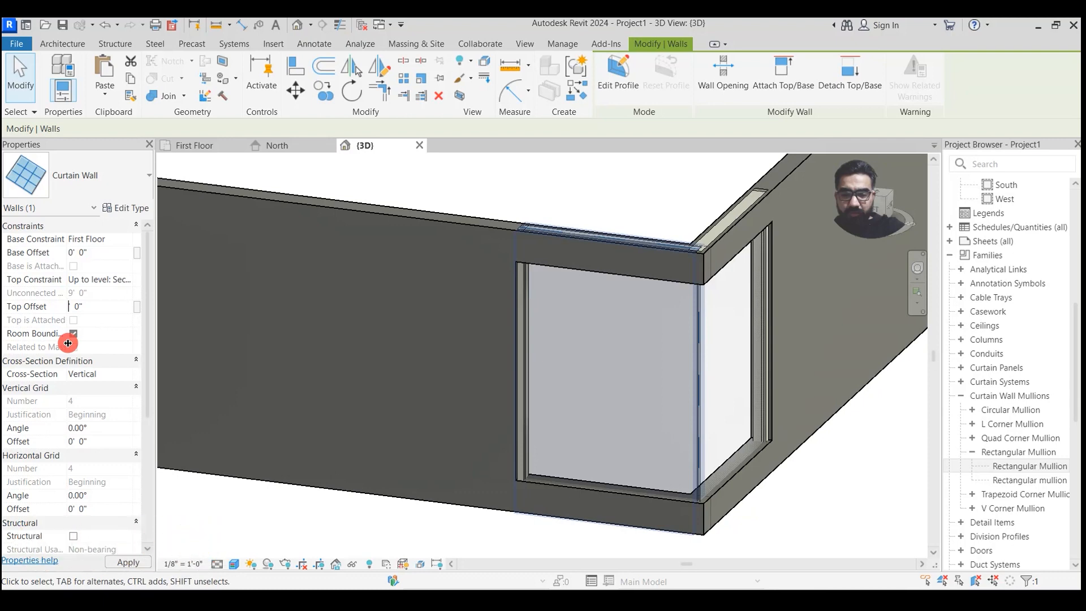
{"action": "left_click", "coordinate": [70, 307]}
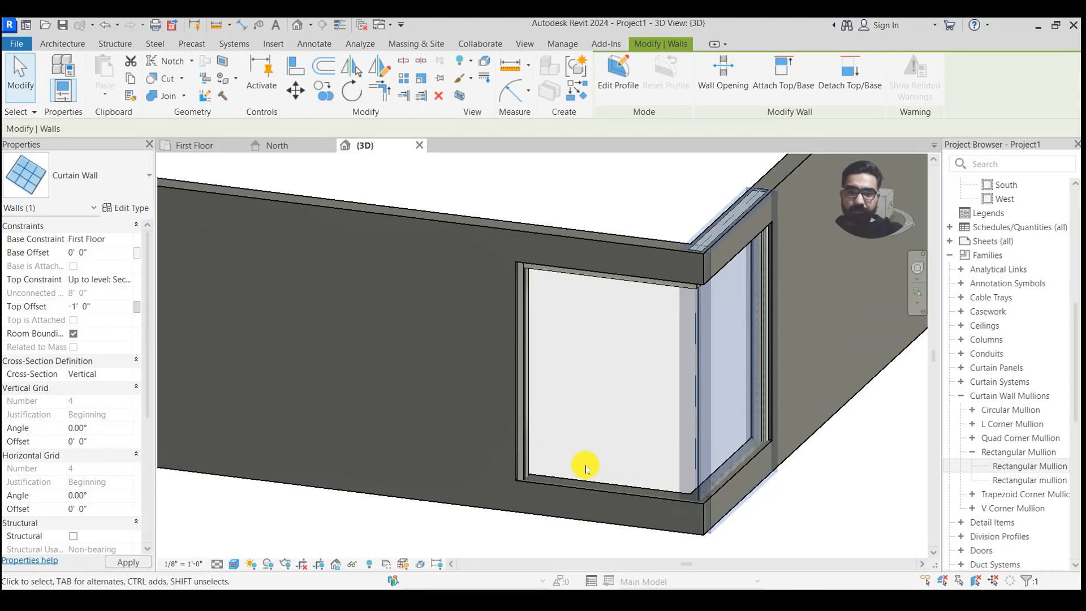
Examine the head of the corner window and the edges of the wall openings around the curtain walls
{"action": "left_click", "coordinate": [571, 480]}
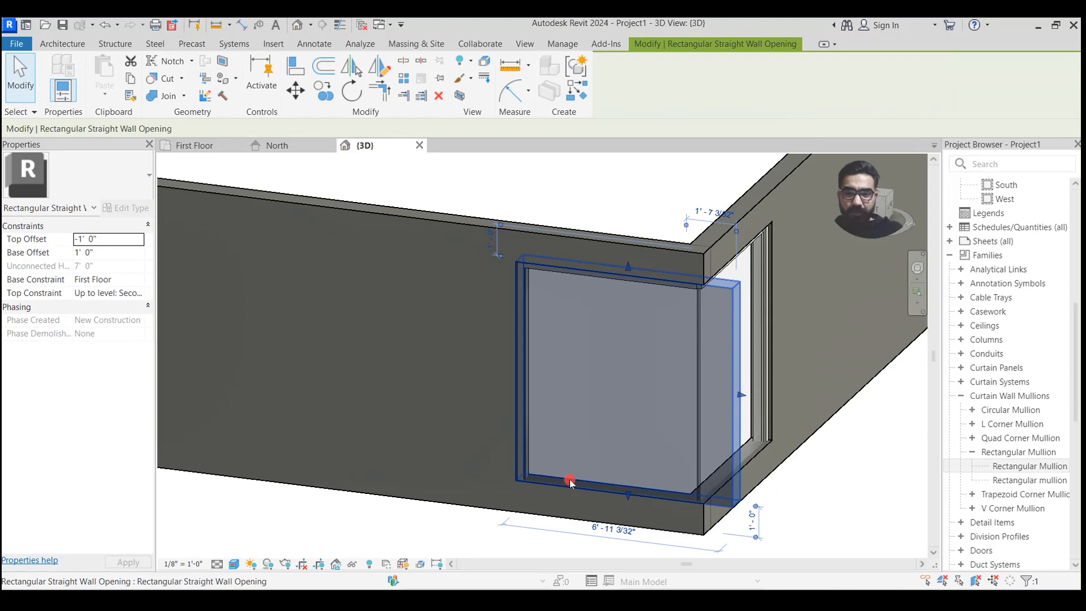
{"action": "key", "text": "Escape"}
{"action": "middle_click_drag", "start_coordinate": [570, 481], "coordinate": [759, 278], "text": "shift"}
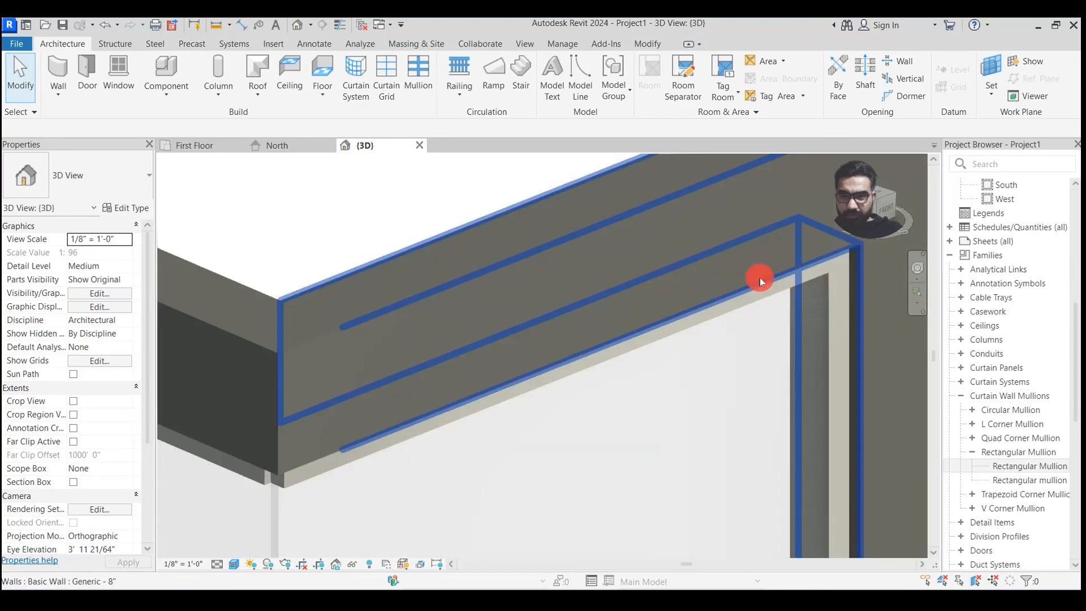
{"action": "scroll", "coordinate": [759, 277], "scroll_direction": "down", "scroll_amount": 5}
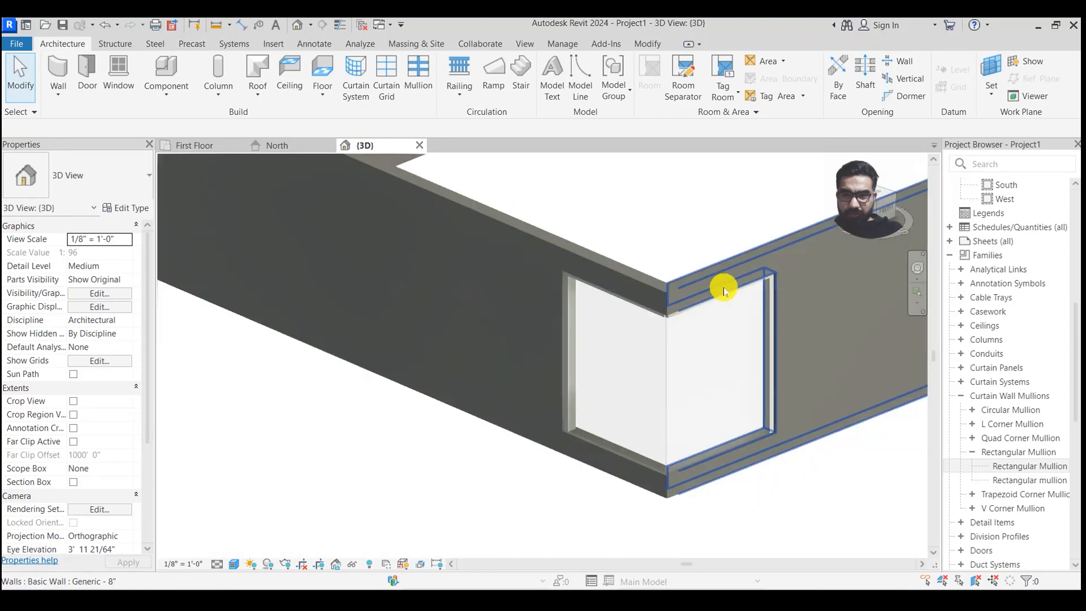
{"action": "scroll", "coordinate": [567, 273], "scroll_direction": "up", "scroll_amount": 3}
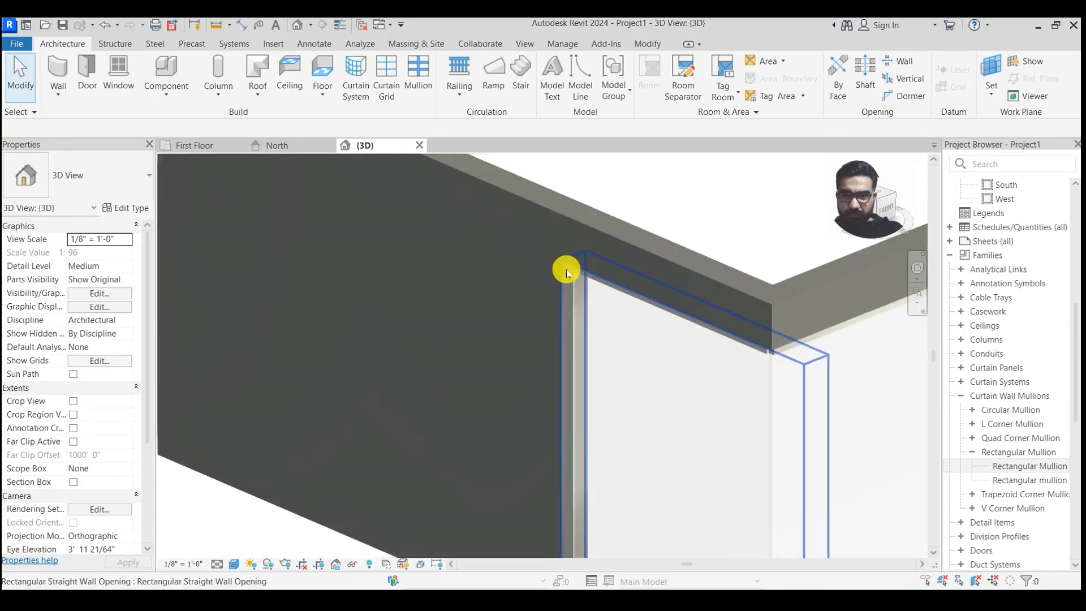
{"action": "left_click", "coordinate": [566, 269]}
{"action": "scroll", "coordinate": [565, 269], "scroll_direction": "down", "scroll_amount": 2}
Set Width on side 2 and Width on side 1 of the Rectangular Mullion 1 type to 0' 2" and accept the changes
{"action": "scroll", "coordinate": [1030, 490], "scroll_direction": "down", "scroll_amount": 3}
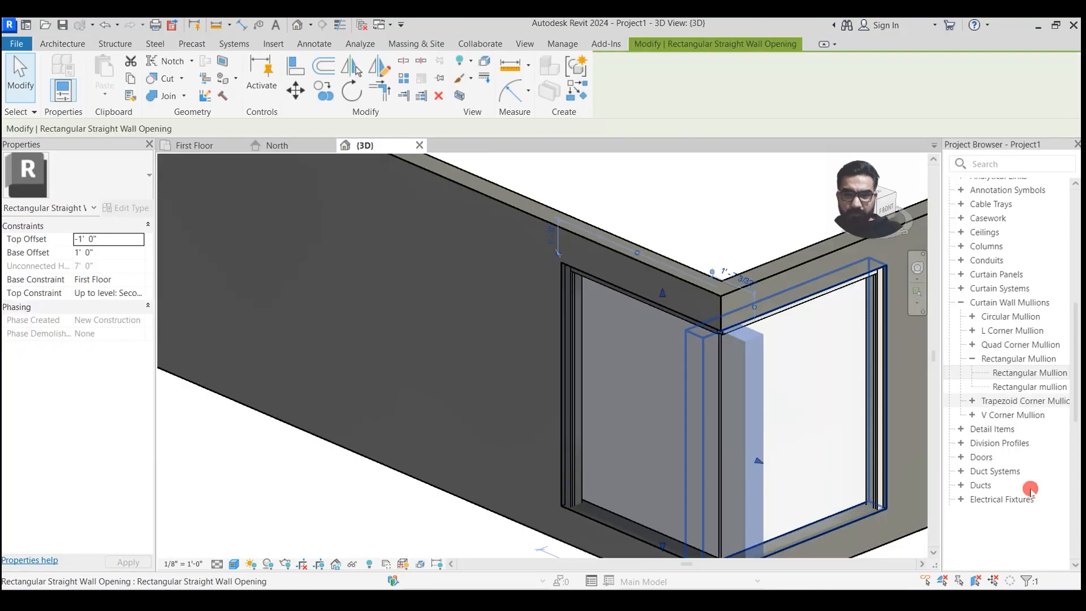
{"action": "right_click", "coordinate": [1021, 374]}
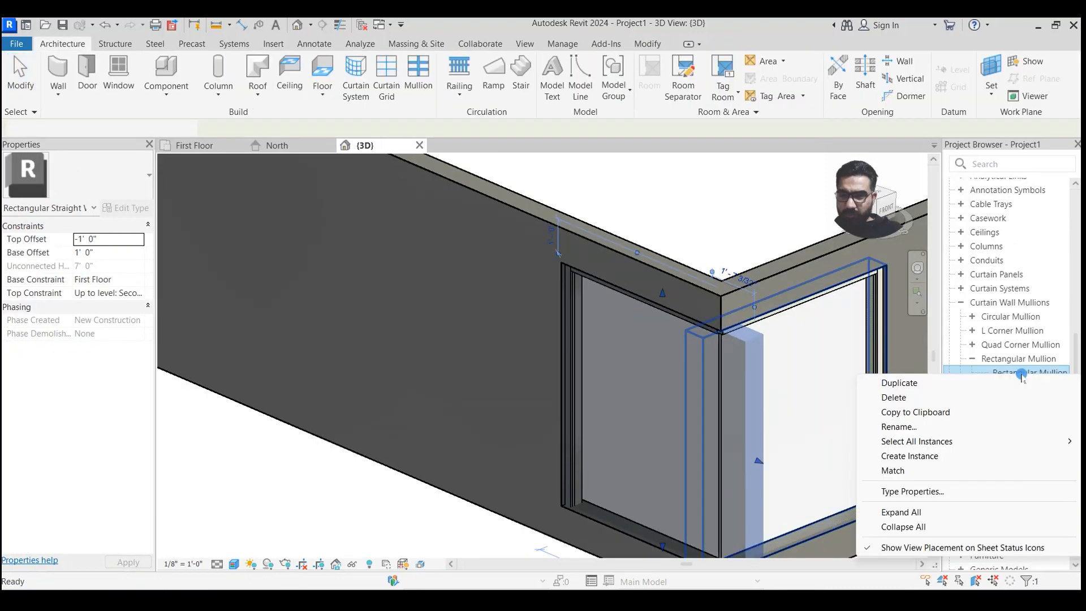
{"action": "left_click", "coordinate": [1022, 374]}
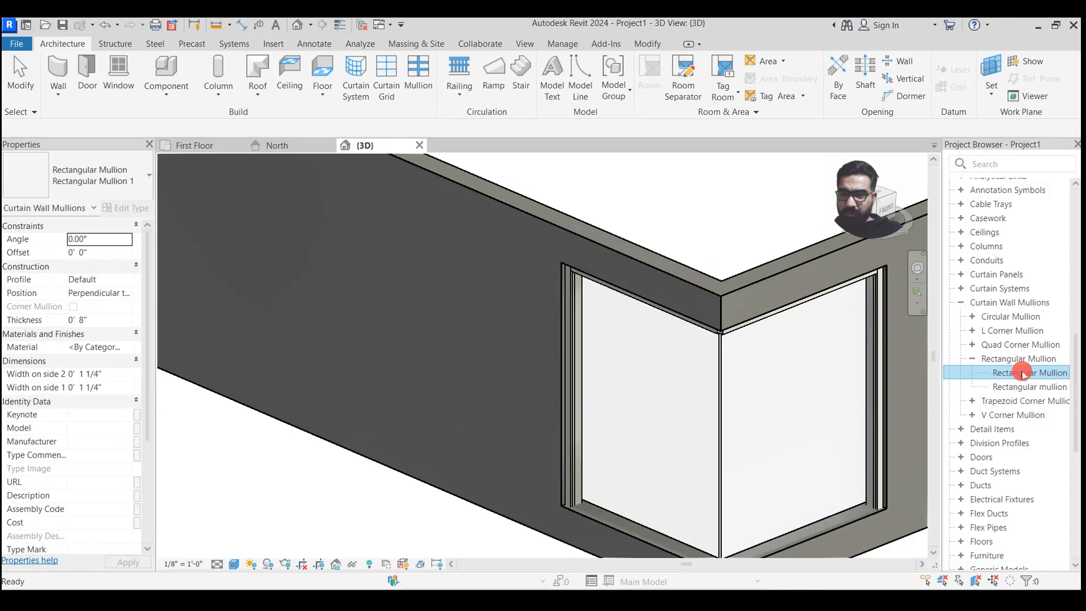
{"action": "double_click", "coordinate": [1022, 375]}
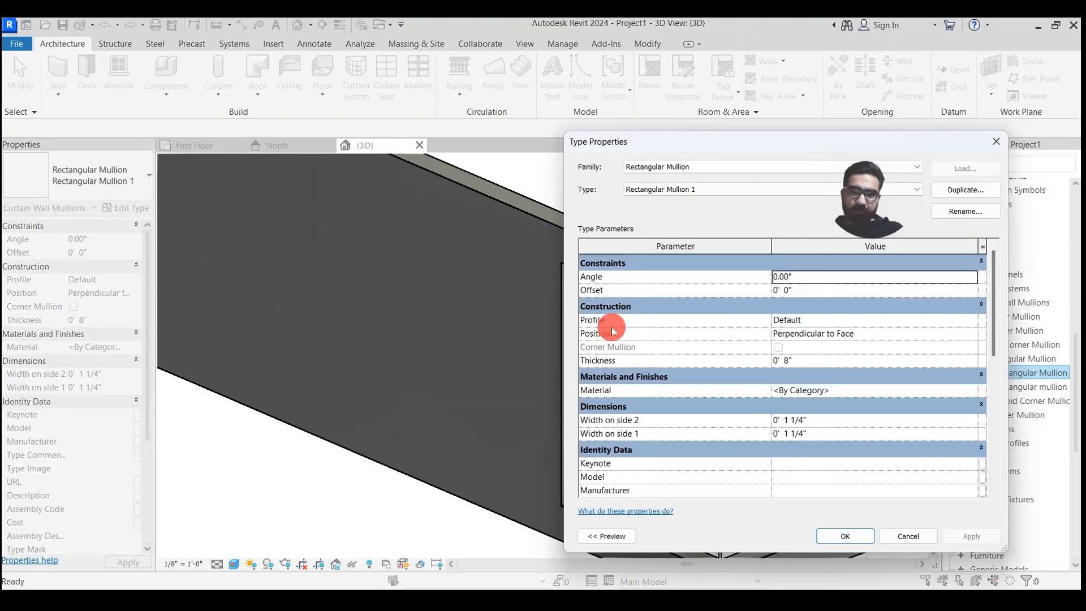
{"action": "scroll", "coordinate": [800, 349], "scroll_direction": "down", "scroll_amount": 2}
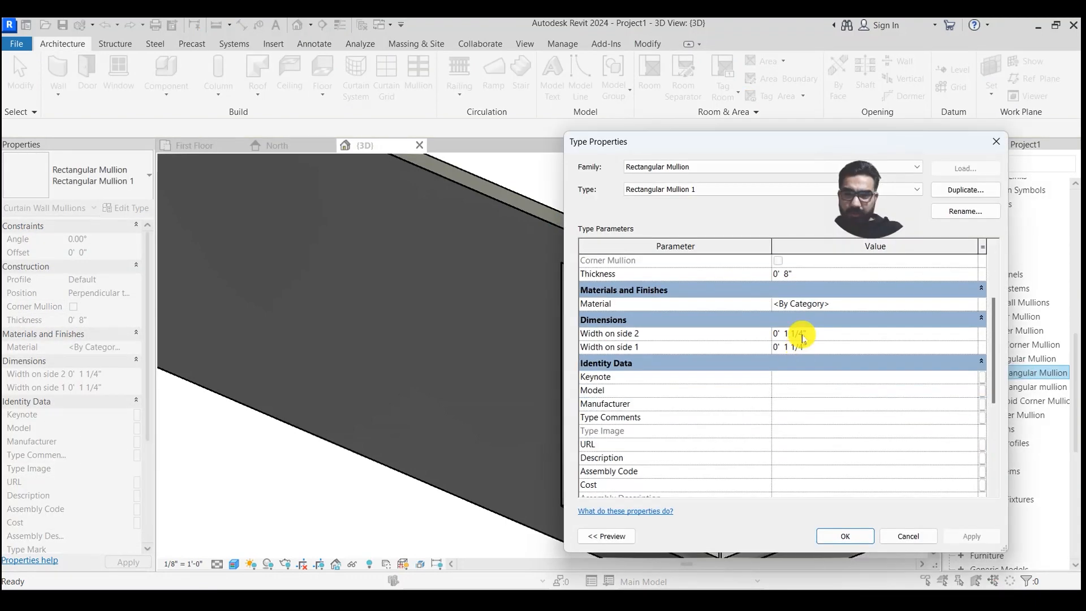
{"action": "left_click_drag", "start_coordinate": [803, 335], "coordinate": [783, 334]}
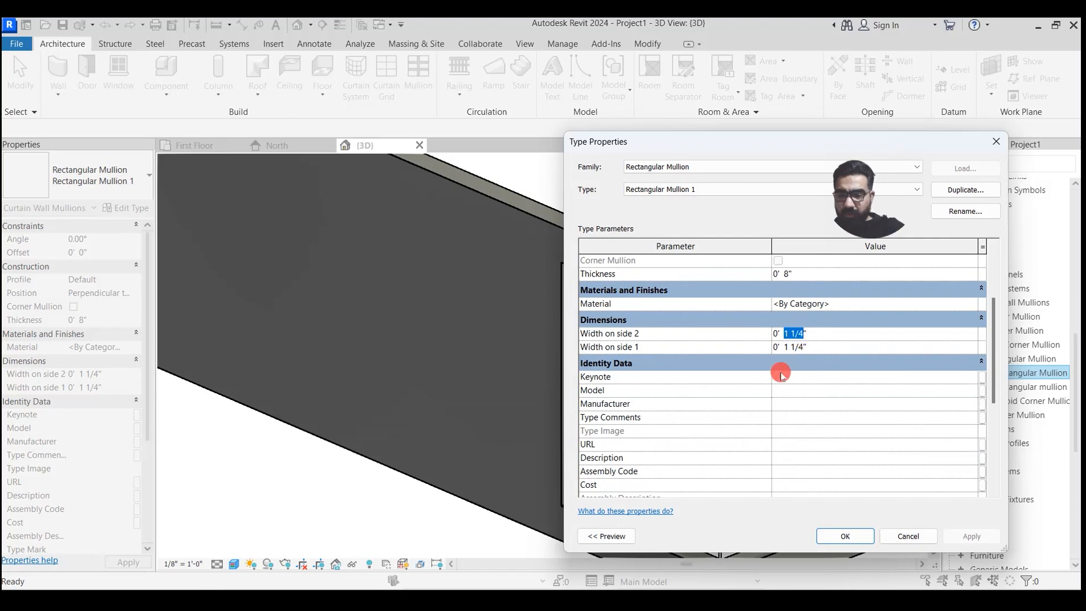
{"action": "type", "text": "2"}
{"action": "mouse_move", "coordinate": [790, 347]}
{"action": "left_mouse_down"}
{"action": "mouse_move", "coordinate": [803, 352]}
{"action": "mouse_move", "coordinate": [788, 346]}
{"action": "left_mouse_up"}
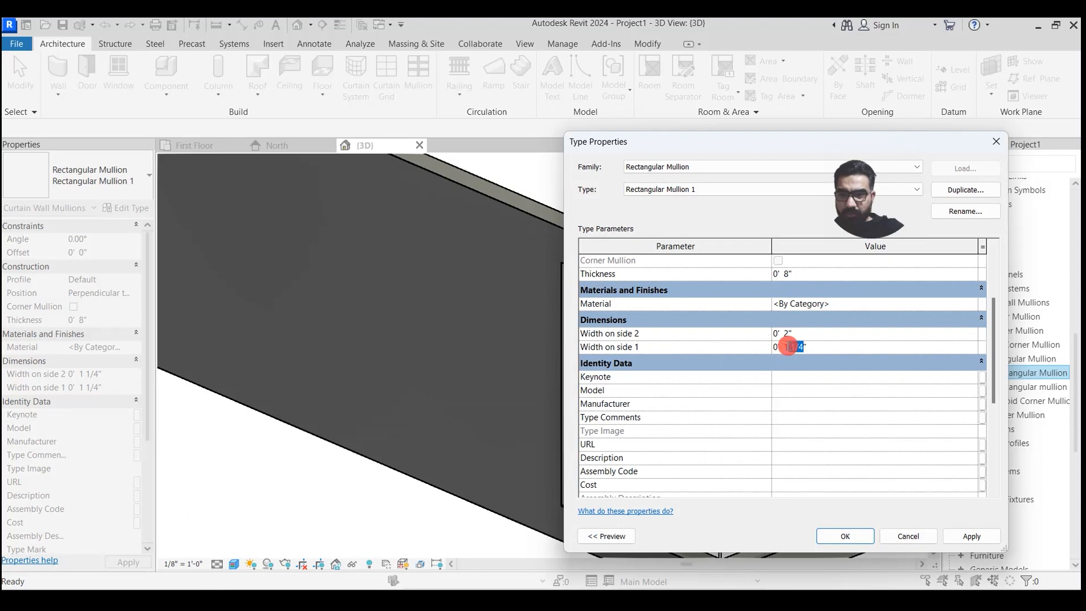
{"action": "type", "text": "2"}
{"action": "left_click", "coordinate": [834, 537]}
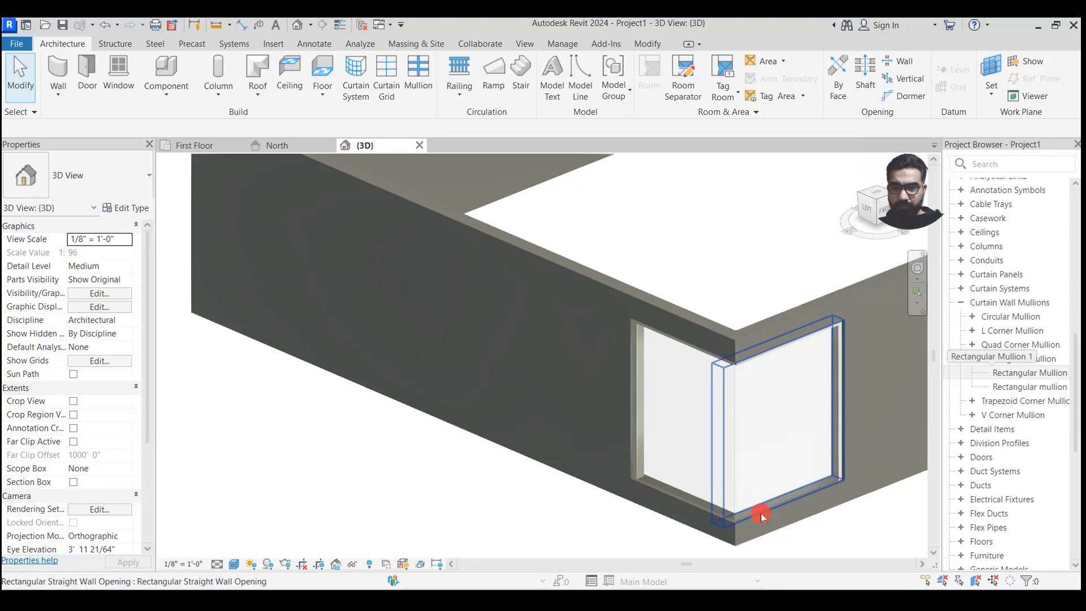
Raise the base of the front curtain wall to the sill of its opening, at a Base Offset of 1' 0"
{"action": "left_click", "coordinate": [758, 355]}
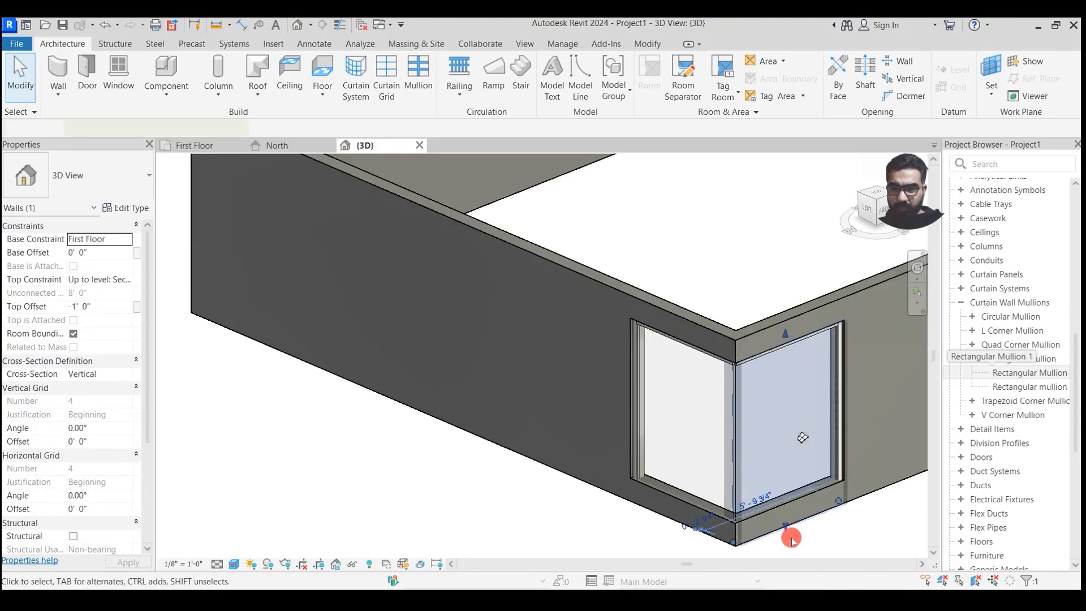
{"action": "scroll", "coordinate": [791, 538], "scroll_direction": "up", "scroll_amount": 3}
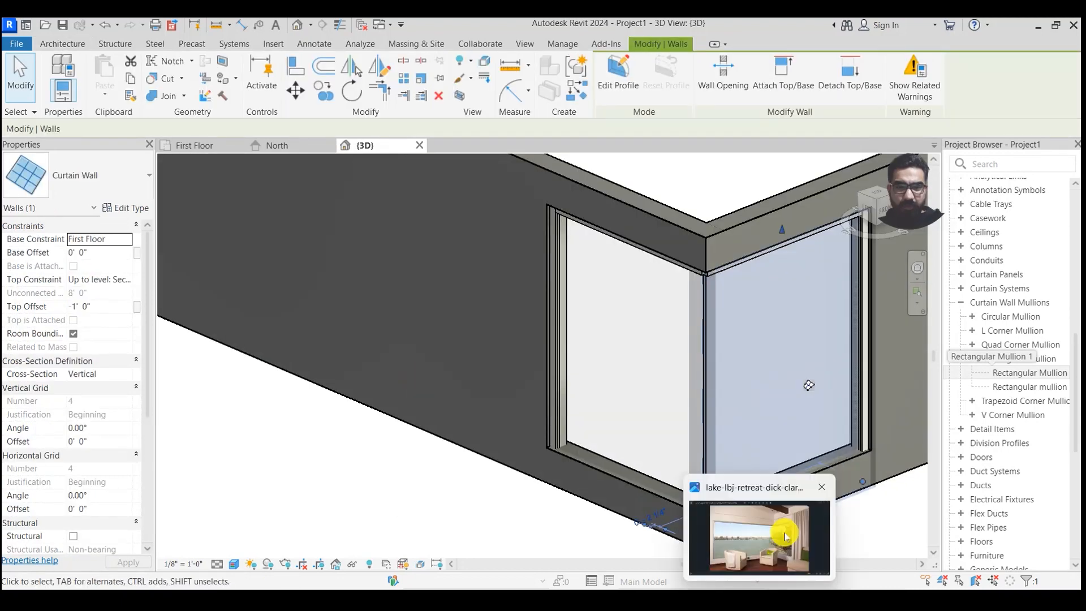
{"action": "left_click_drag", "start_coordinate": [782, 516], "coordinate": [780, 483]}
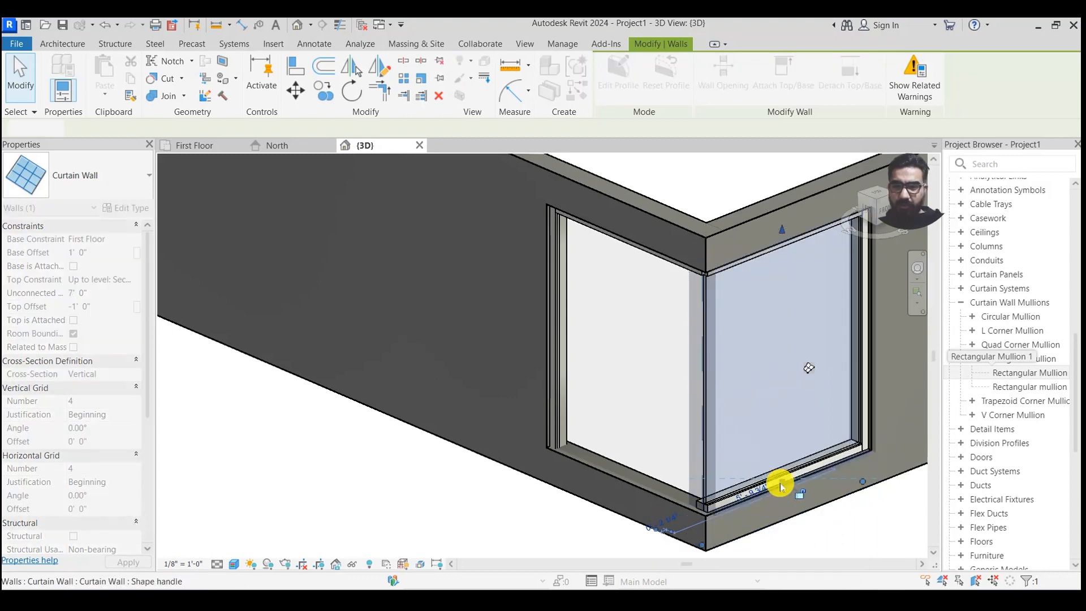
{"action": "left_click", "coordinate": [621, 509]}
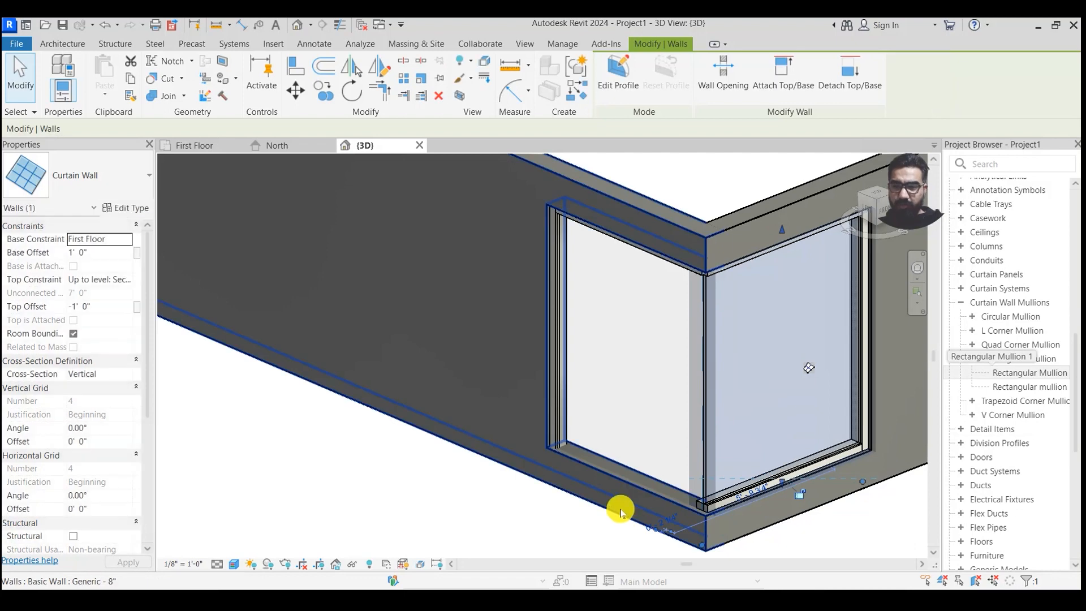
Raise the base of the adjoining curtain wall on the other side of the corner to its opening's sill
{"action": "left_click", "coordinate": [557, 441]}
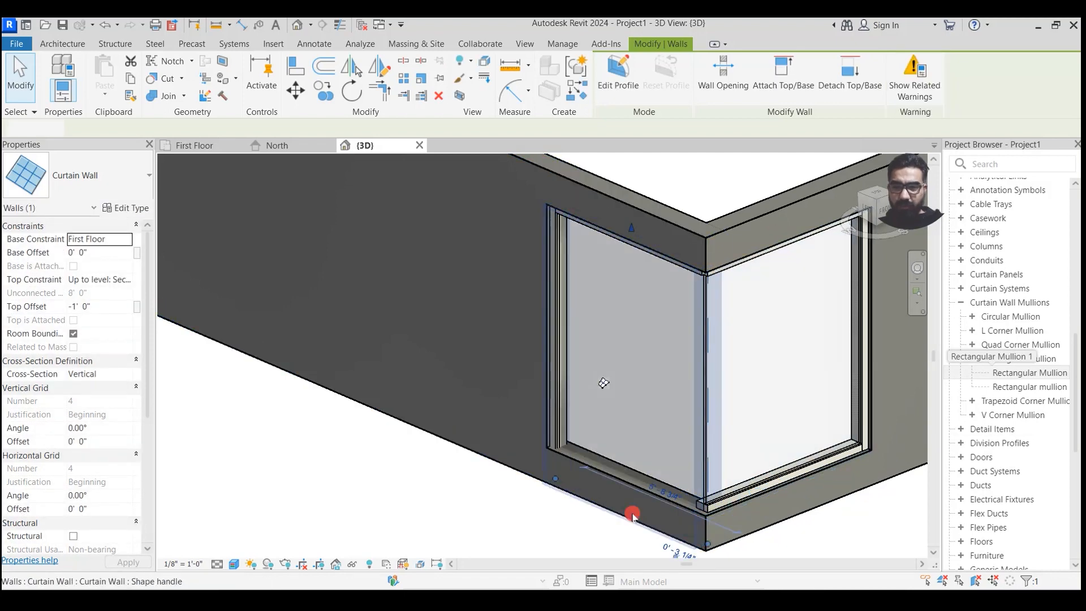
{"action": "left_click_drag", "start_coordinate": [632, 515], "coordinate": [640, 473]}
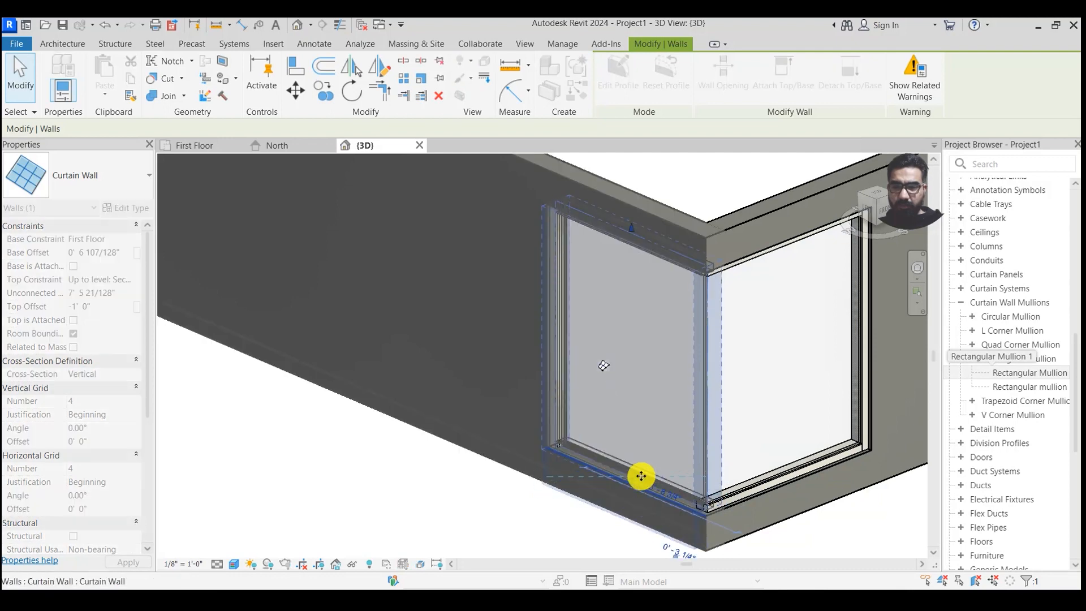
{"action": "left_click", "coordinate": [859, 556]}
In the First Floor plan, stretch the front curtain wall's corner end outward to about 0' 1 1/2" from the side wall's outer face
{"action": "scroll", "coordinate": [703, 495], "scroll_direction": "up", "scroll_amount": 4}
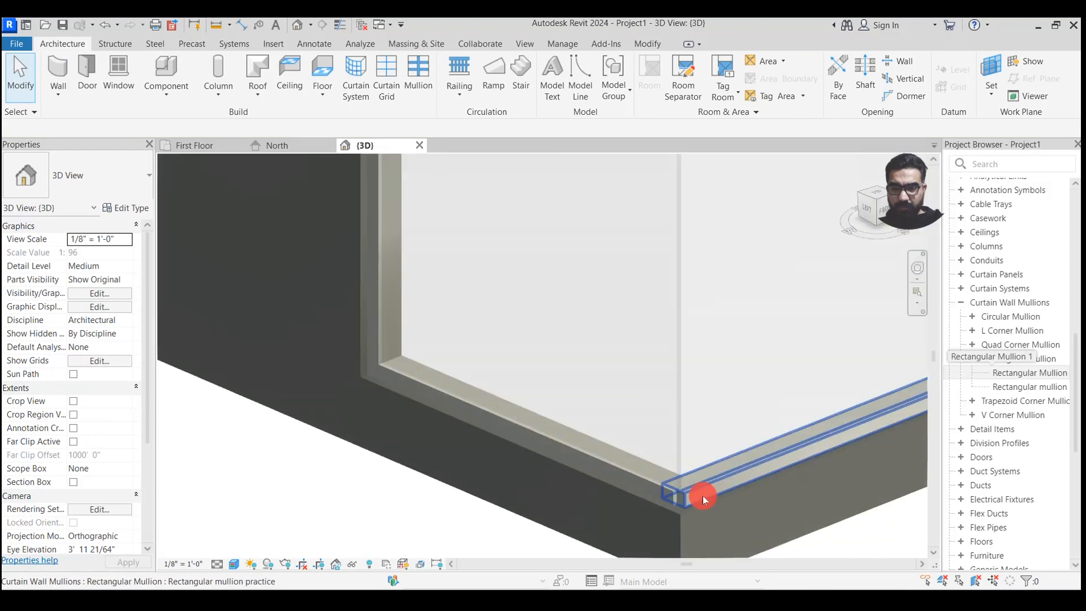
{"action": "scroll", "coordinate": [663, 491], "scroll_direction": "up", "scroll_amount": 3}
{"action": "scroll", "coordinate": [663, 491], "scroll_direction": "down", "scroll_amount": 2}
{"action": "scroll", "coordinate": [663, 491], "scroll_direction": "down", "scroll_amount": 3}
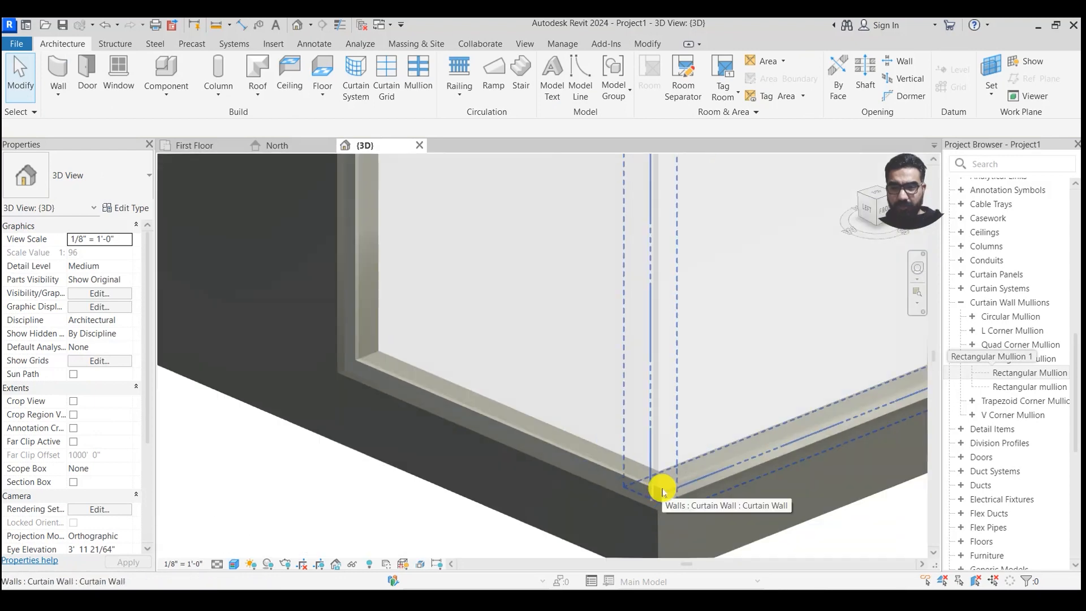
{"action": "scroll", "coordinate": [663, 492], "scroll_direction": "down", "scroll_amount": 3}
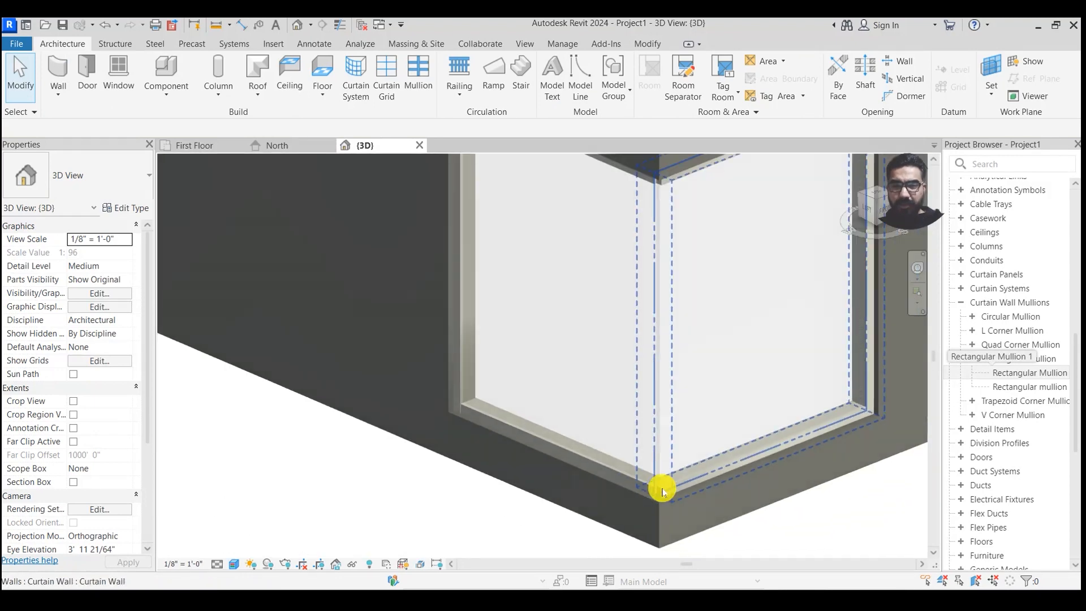
{"action": "left_click", "coordinate": [198, 146]}
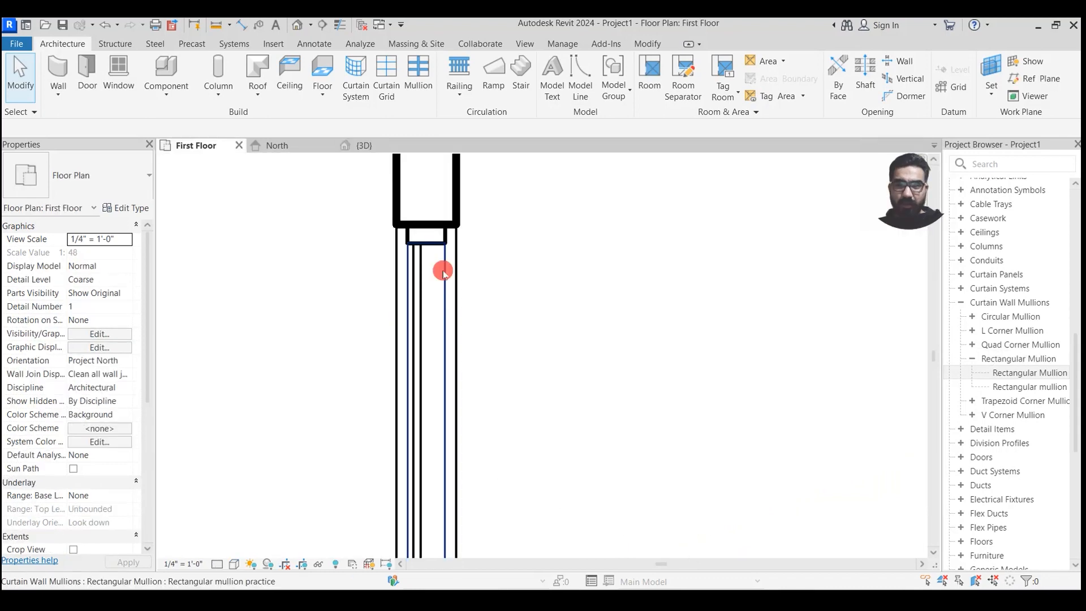
{"action": "middle_click_drag", "start_coordinate": [443, 272], "coordinate": [392, 388]}
{"action": "left_click", "coordinate": [484, 371]}
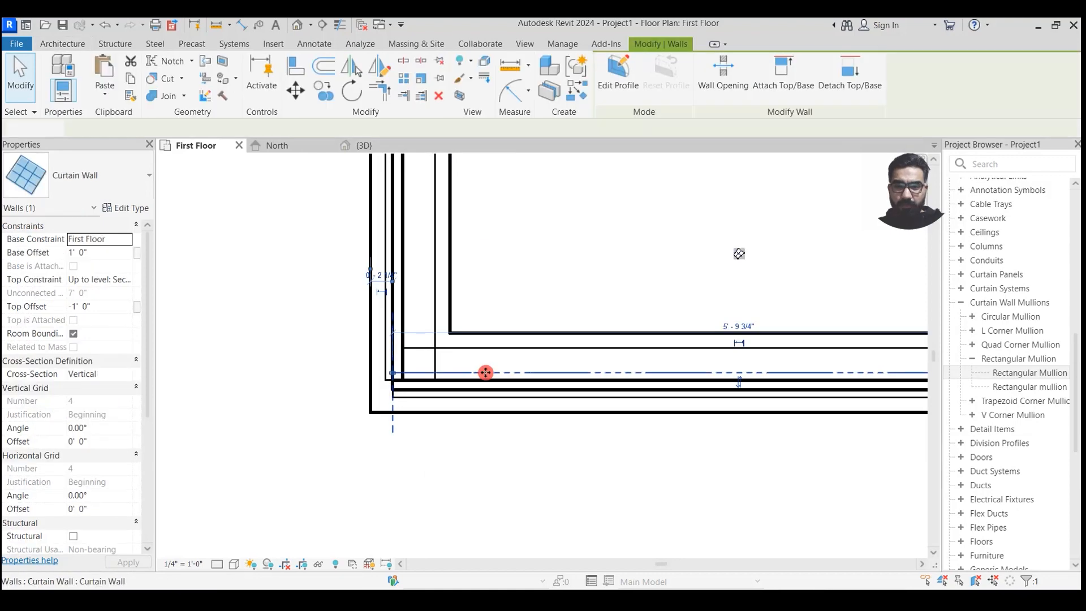
{"action": "scroll", "coordinate": [385, 405], "scroll_direction": "up", "scroll_amount": 2}
{"action": "left_click_drag", "start_coordinate": [396, 350], "coordinate": [389, 351]}
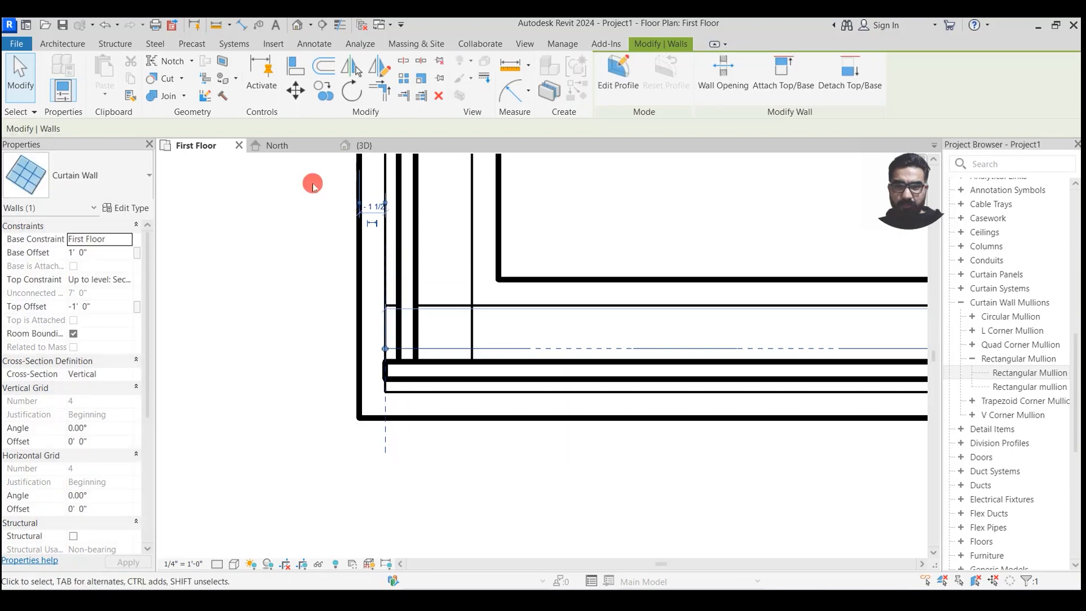
Inspect the corner window in the 3D view, checking the corner joint and border mullions from several angles
{"action": "left_click", "coordinate": [364, 146]}
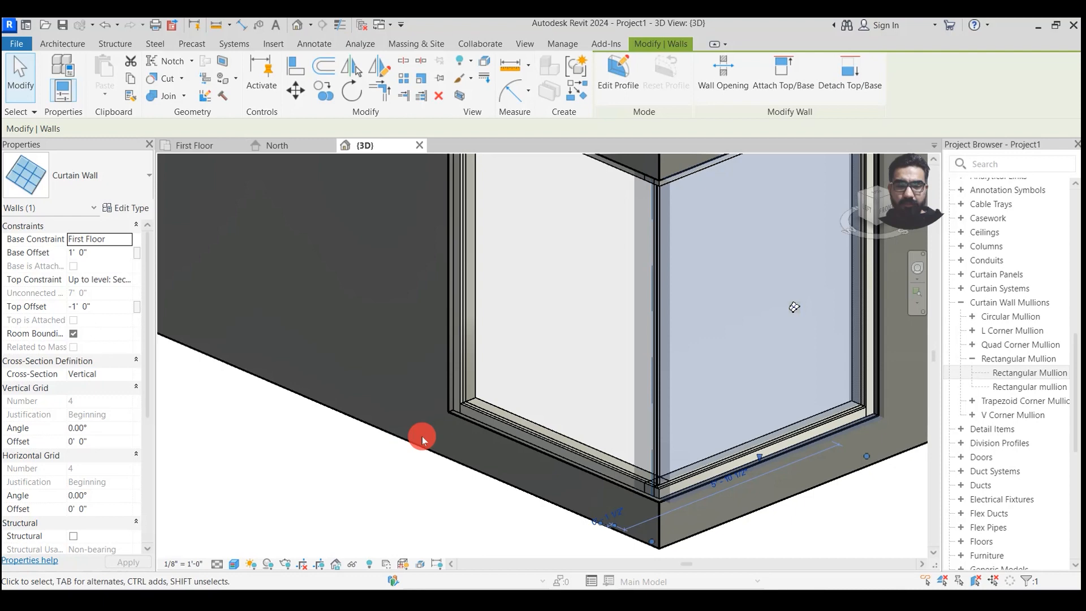
{"action": "middle_click_drag", "start_coordinate": [668, 554], "coordinate": [676, 561], "text": "shift"}
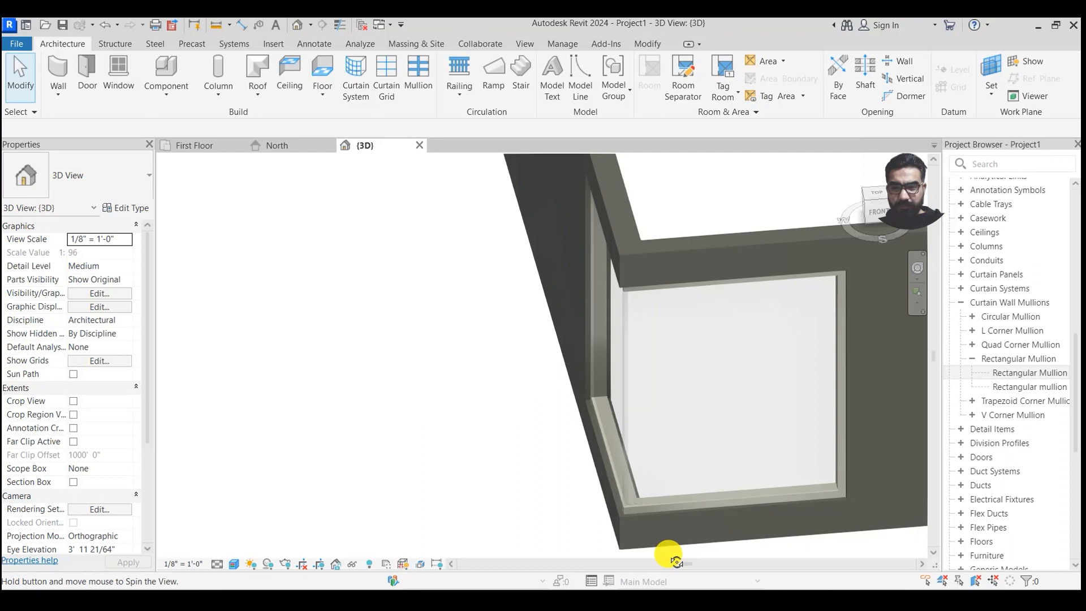
{"action": "middle_click_drag", "start_coordinate": [676, 562], "coordinate": [568, 303], "text": "shift"}
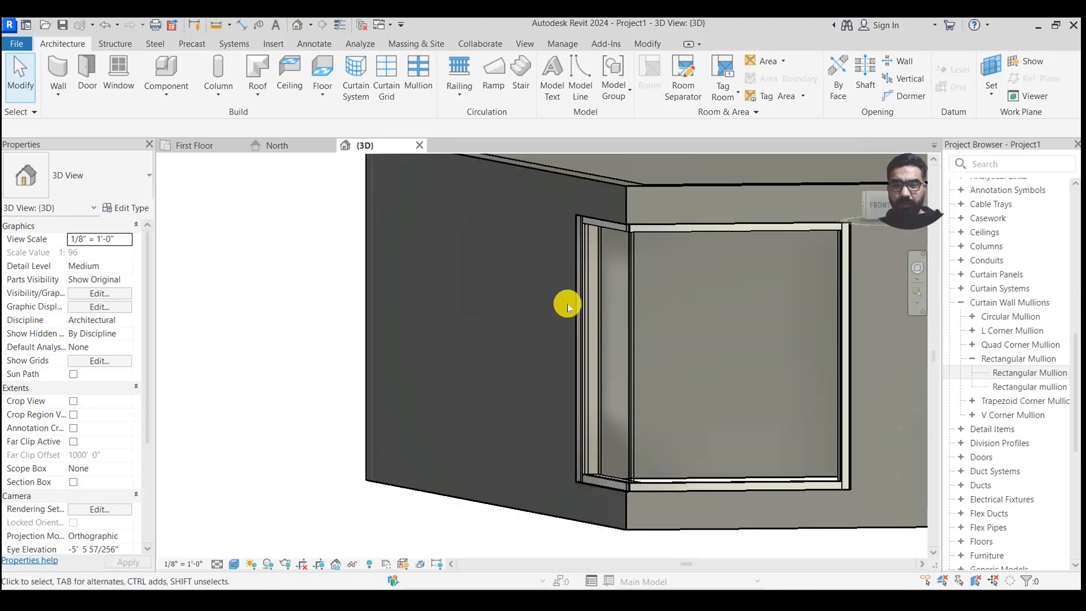
{"action": "middle_click_drag", "start_coordinate": [567, 303], "coordinate": [740, 522], "text": "shift"}
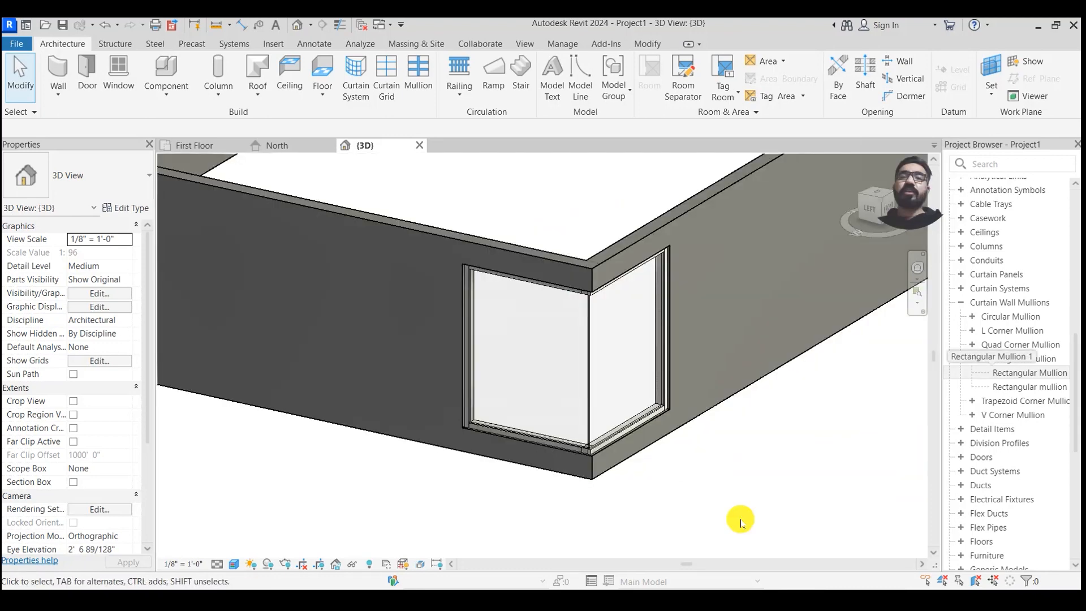